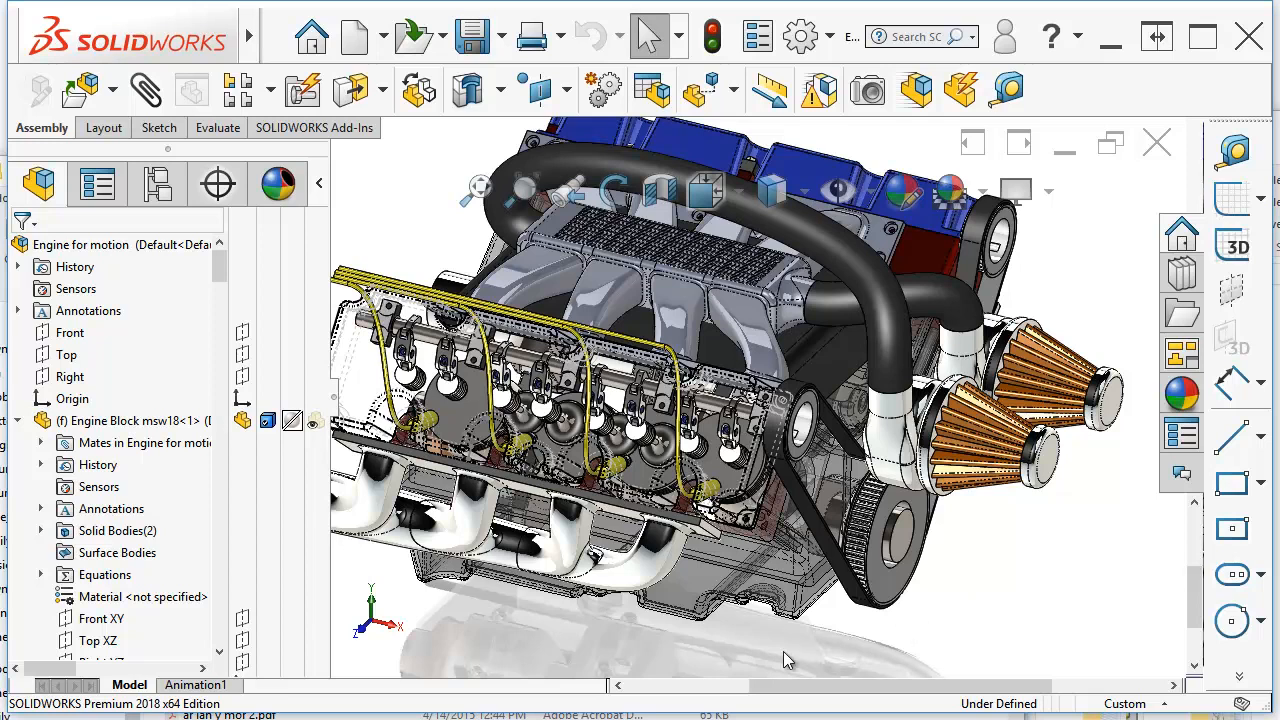
Step: Turn off the floor reflection and floor shadow of the 3 Point Faded scene
scroll(712, 646, up, 1)
middle_drag(711, 644, 701, 620)
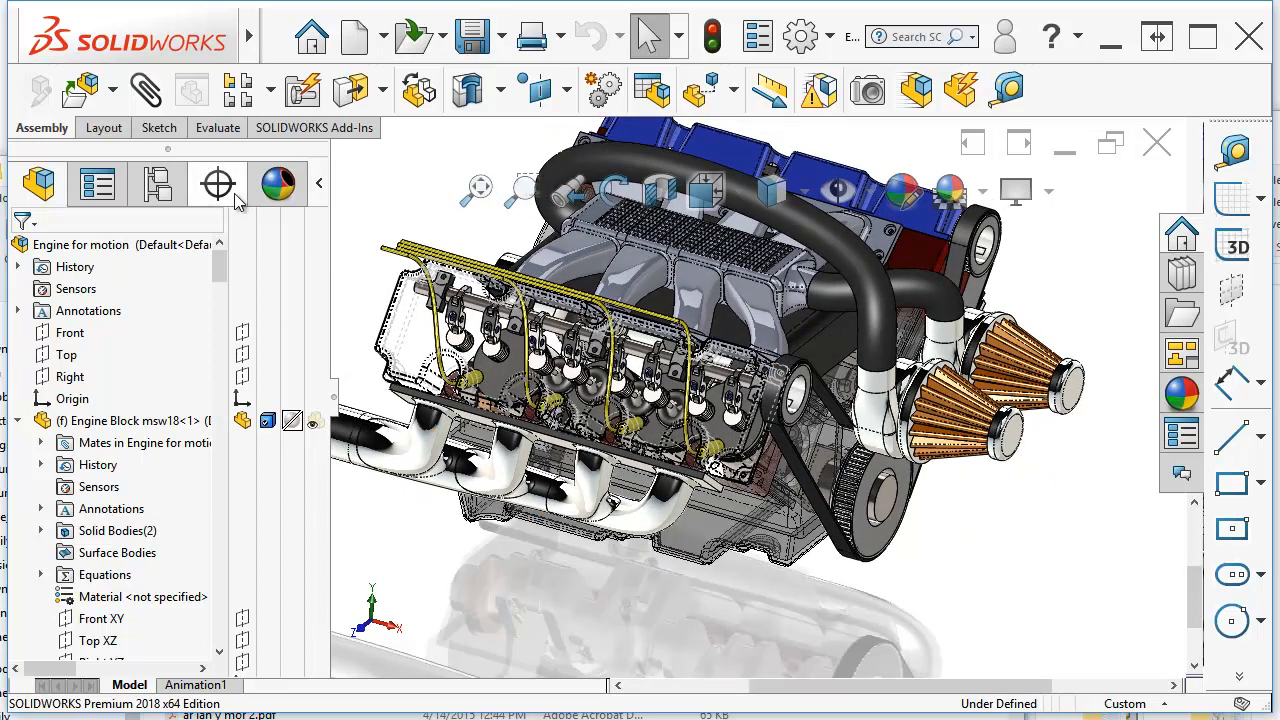
click(276, 185)
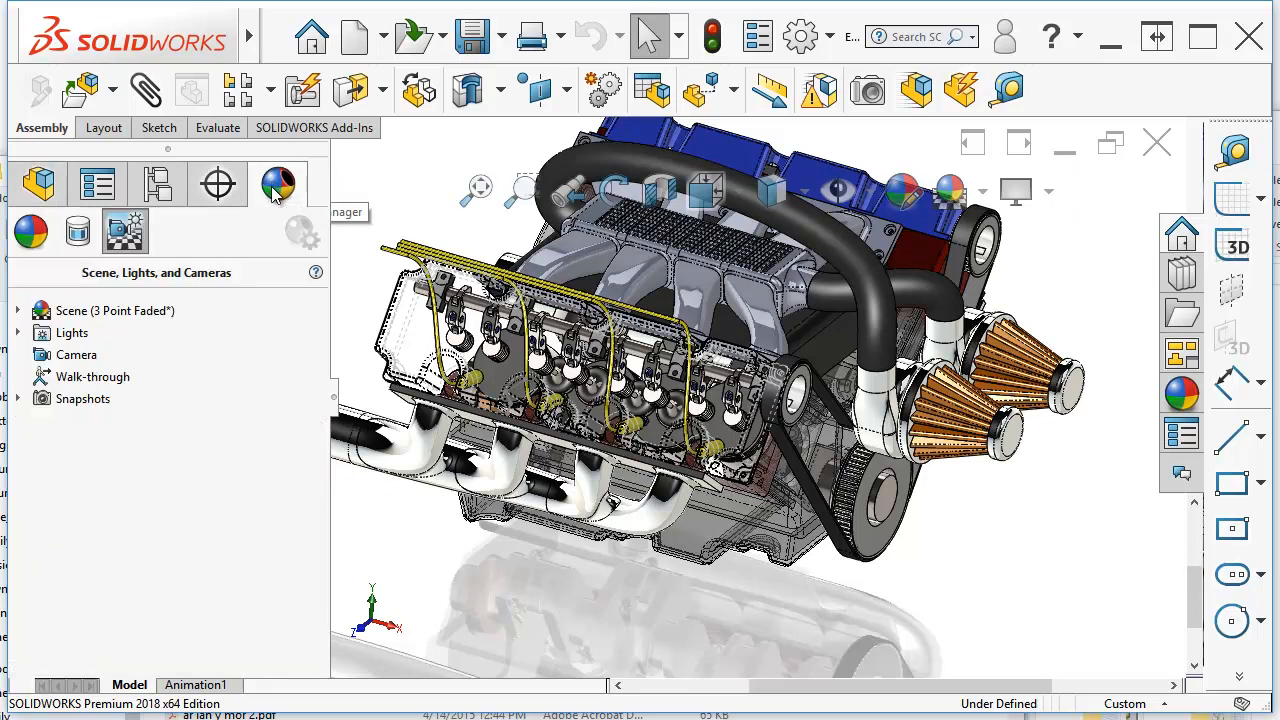
click(121, 232)
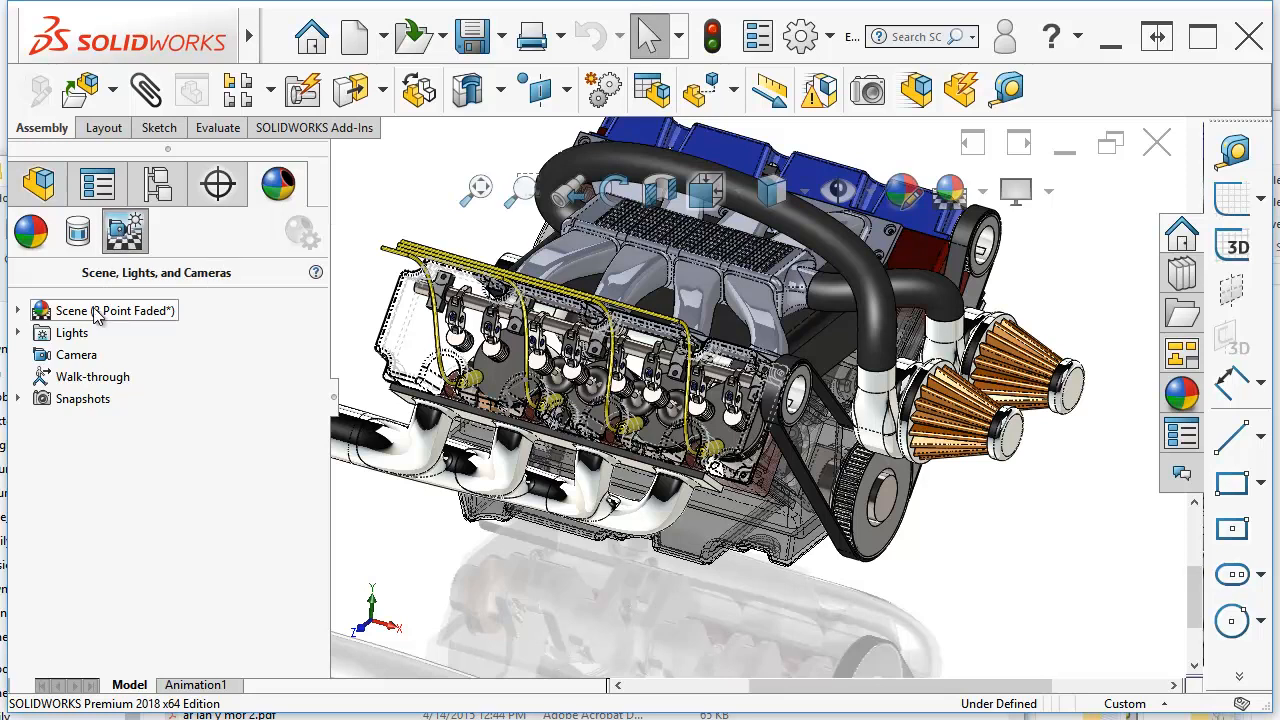
right_click(97, 316)
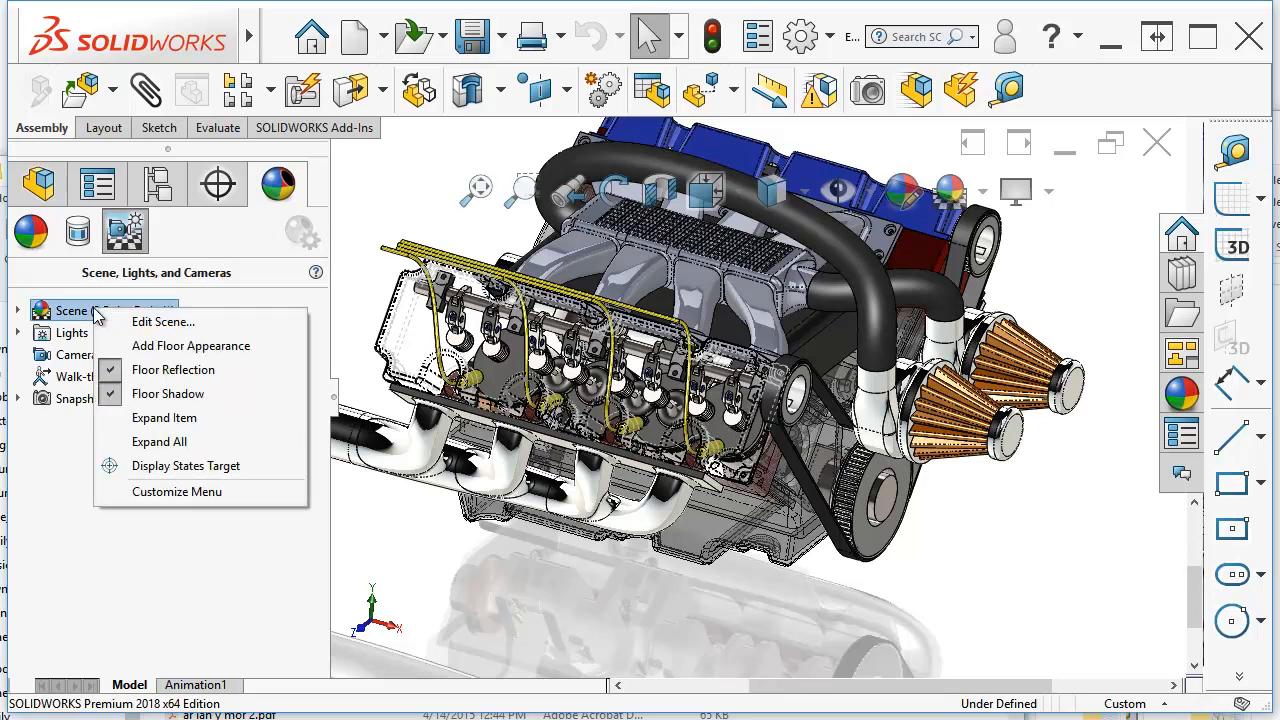
click(108, 376)
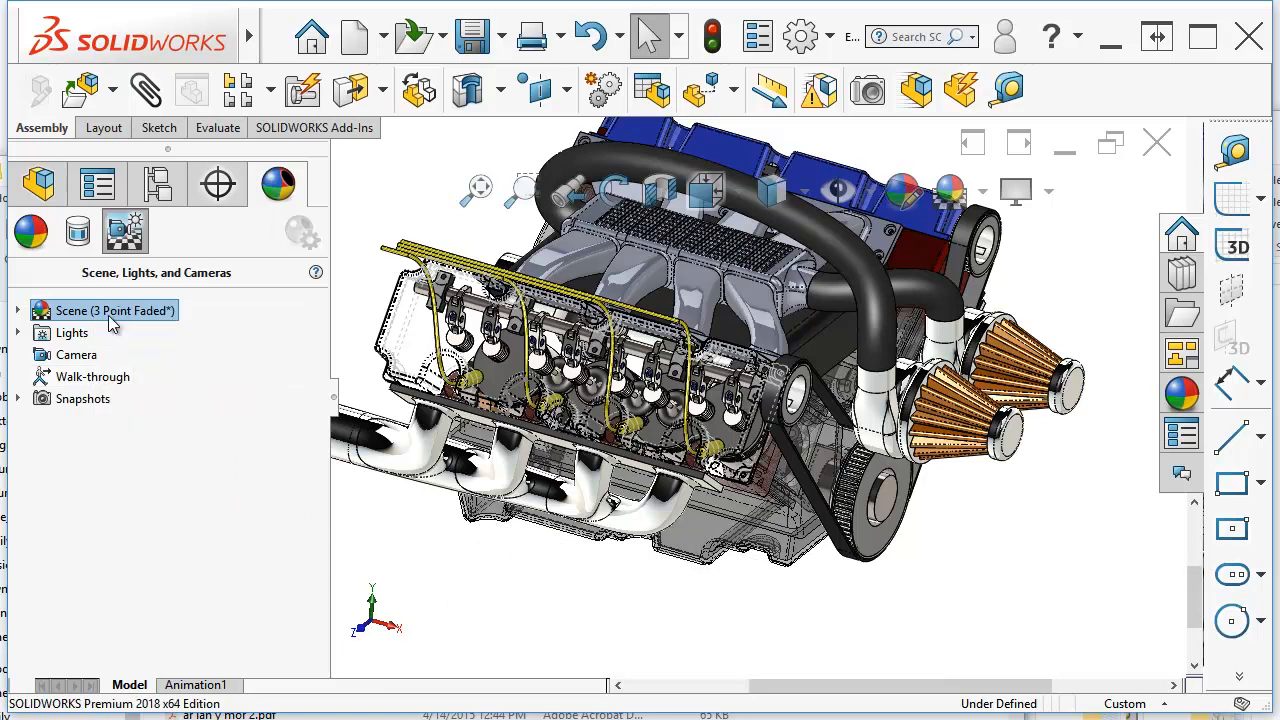
right_click(110, 313)
click(123, 404)
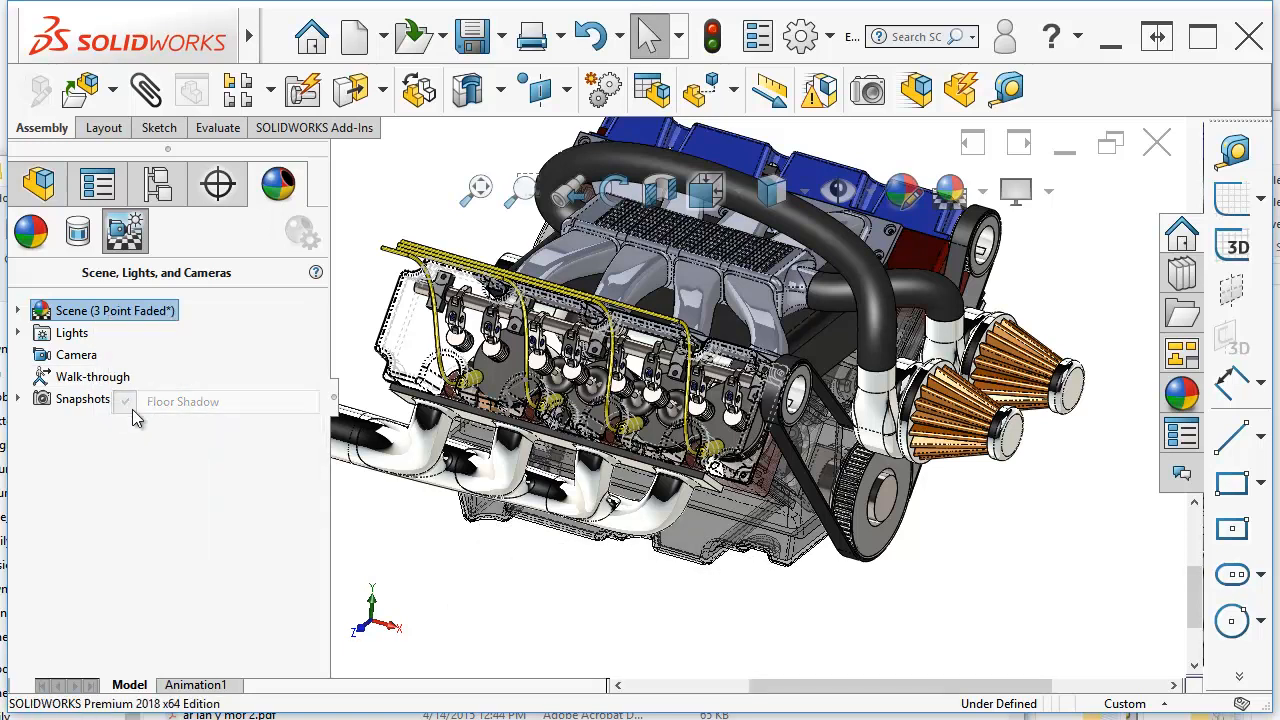
middle_drag(1000, 584, 1021, 546)
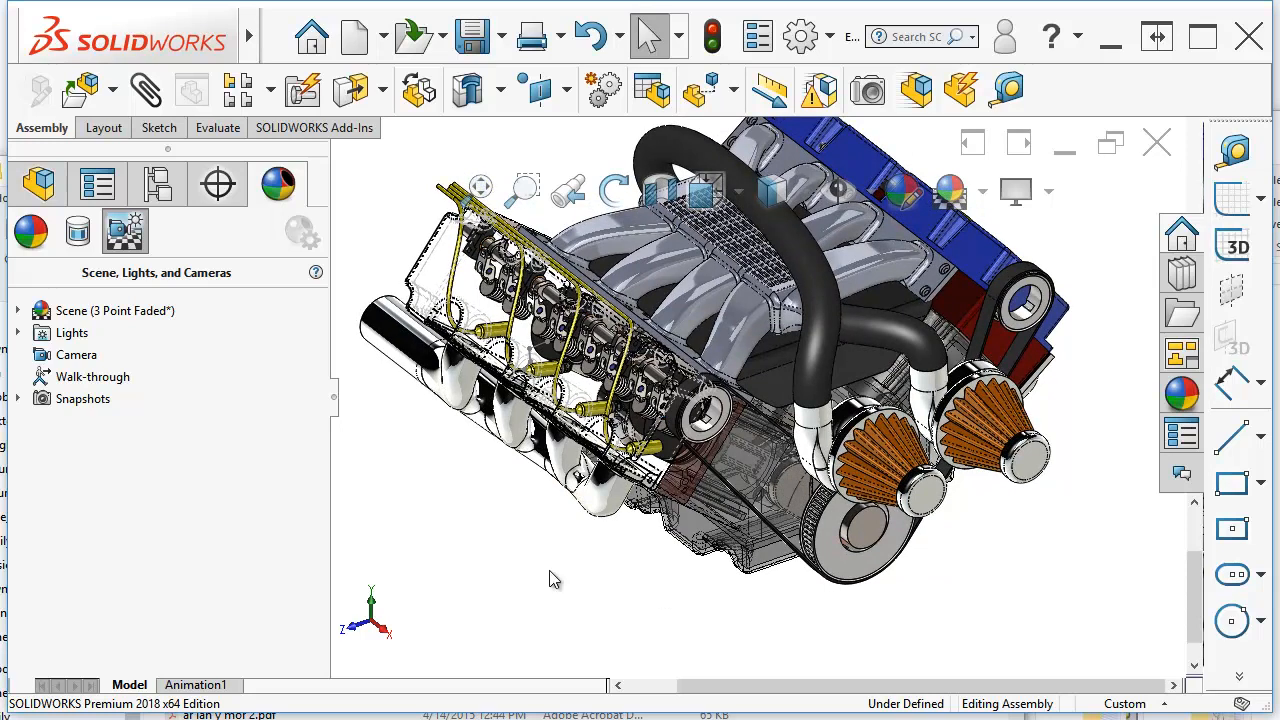
Step: Return to the assembly's component tree with the display pane shown, and collapse the Engine Block component
click(32, 184)
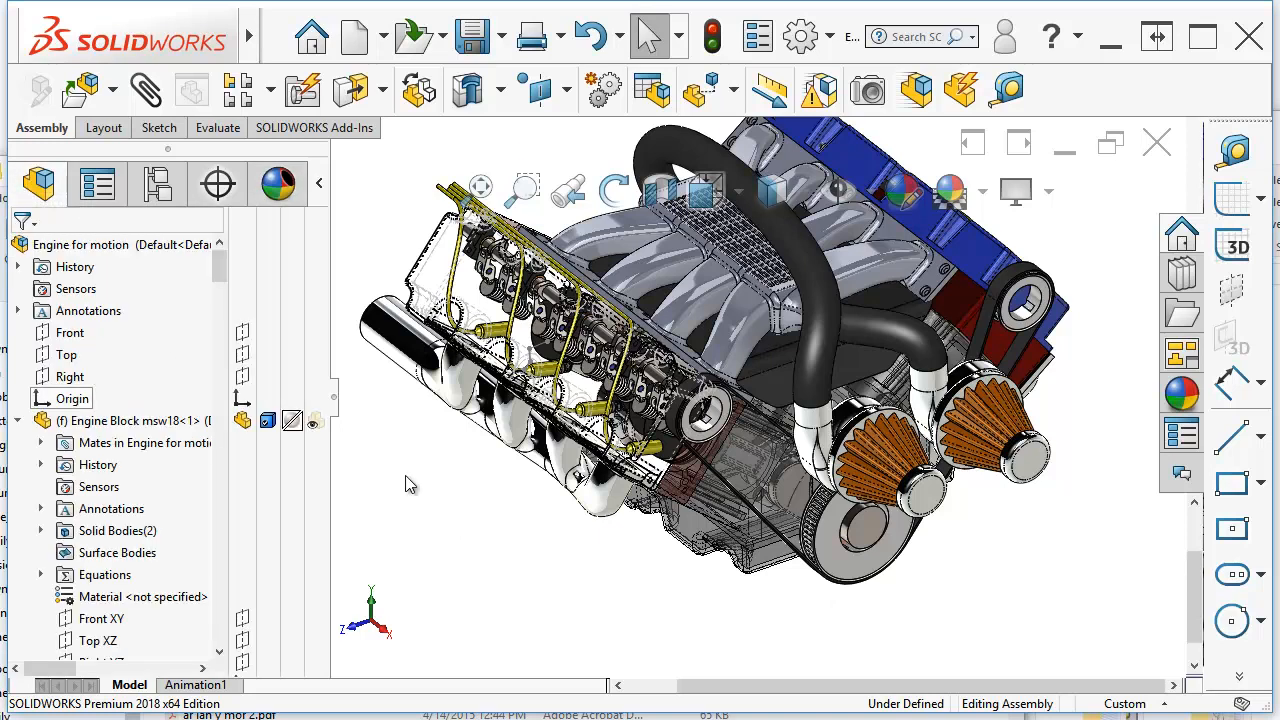
key(F8)
key(F8)
key(F8)
key(F8)
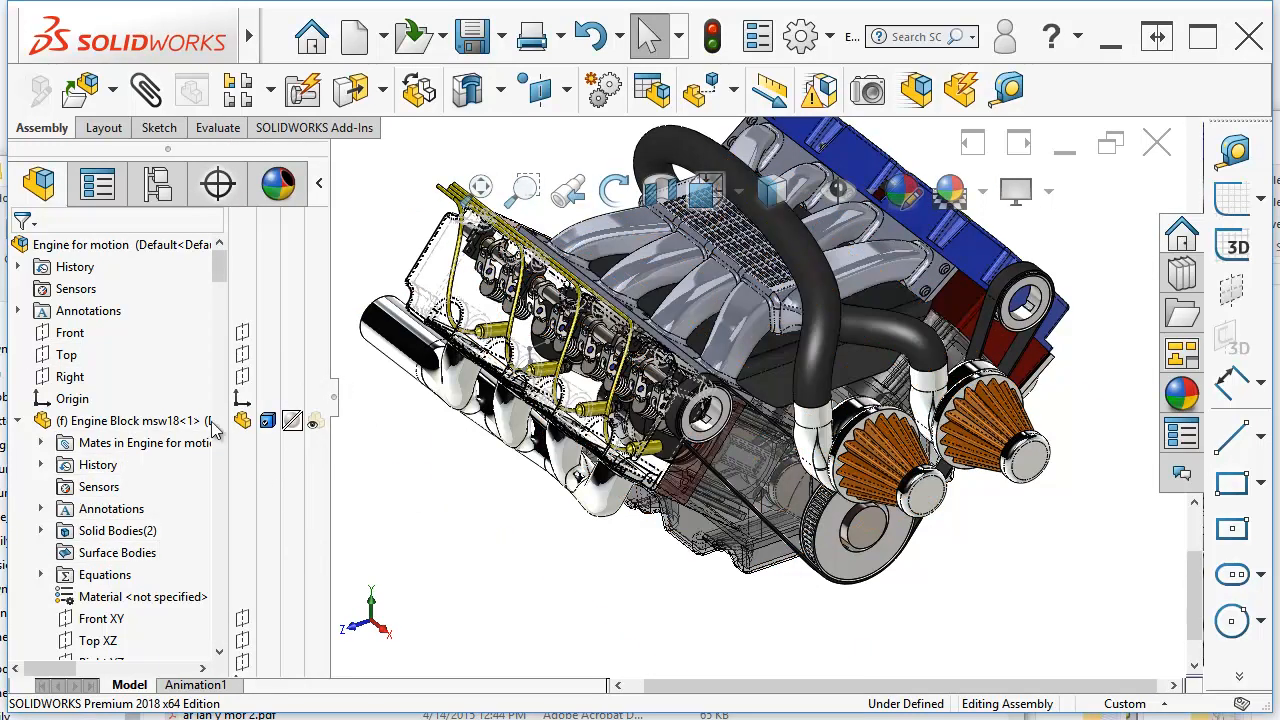
click(18, 421)
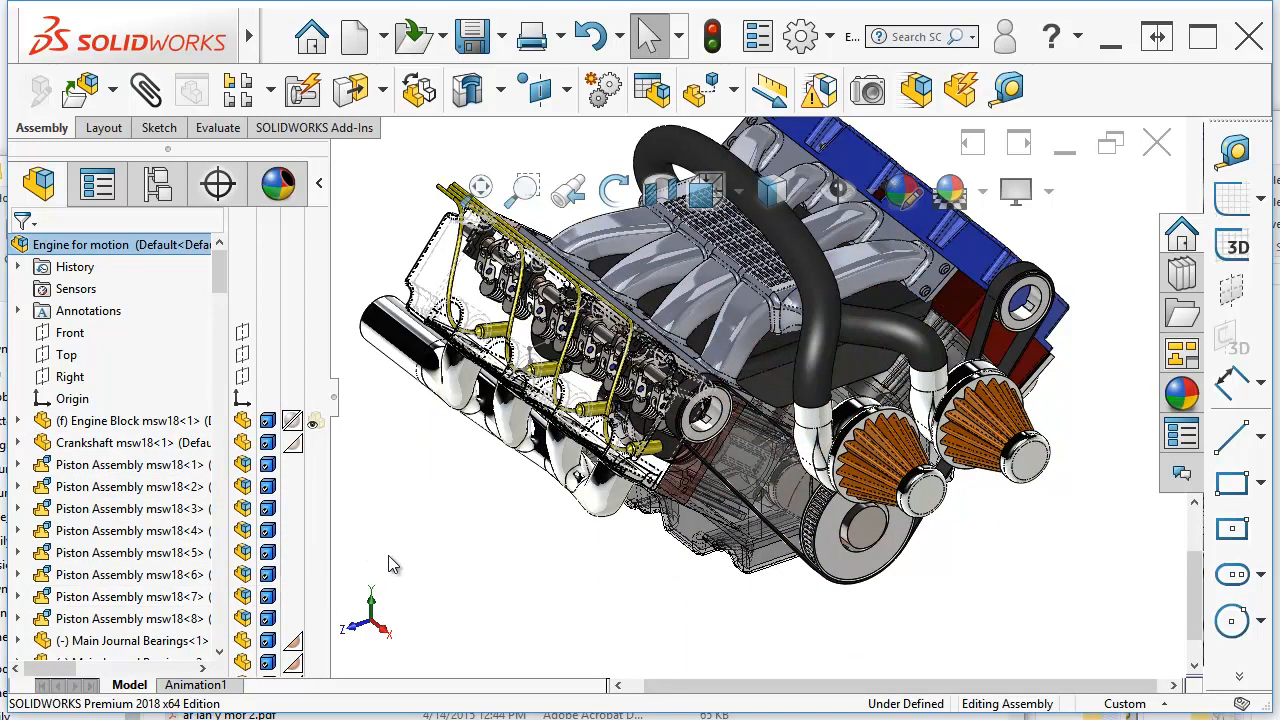
Step: Hide the large belt pulley at the front of the crankshaft and show it again
click(866, 567)
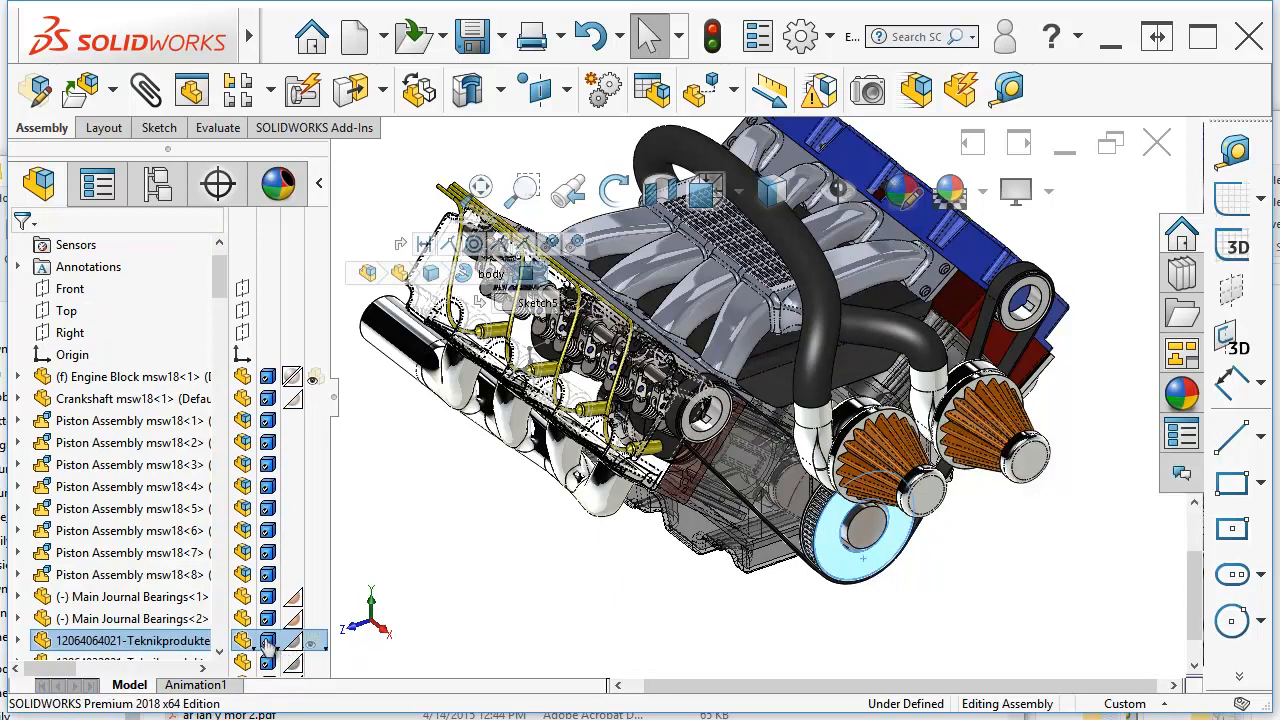
click(303, 645)
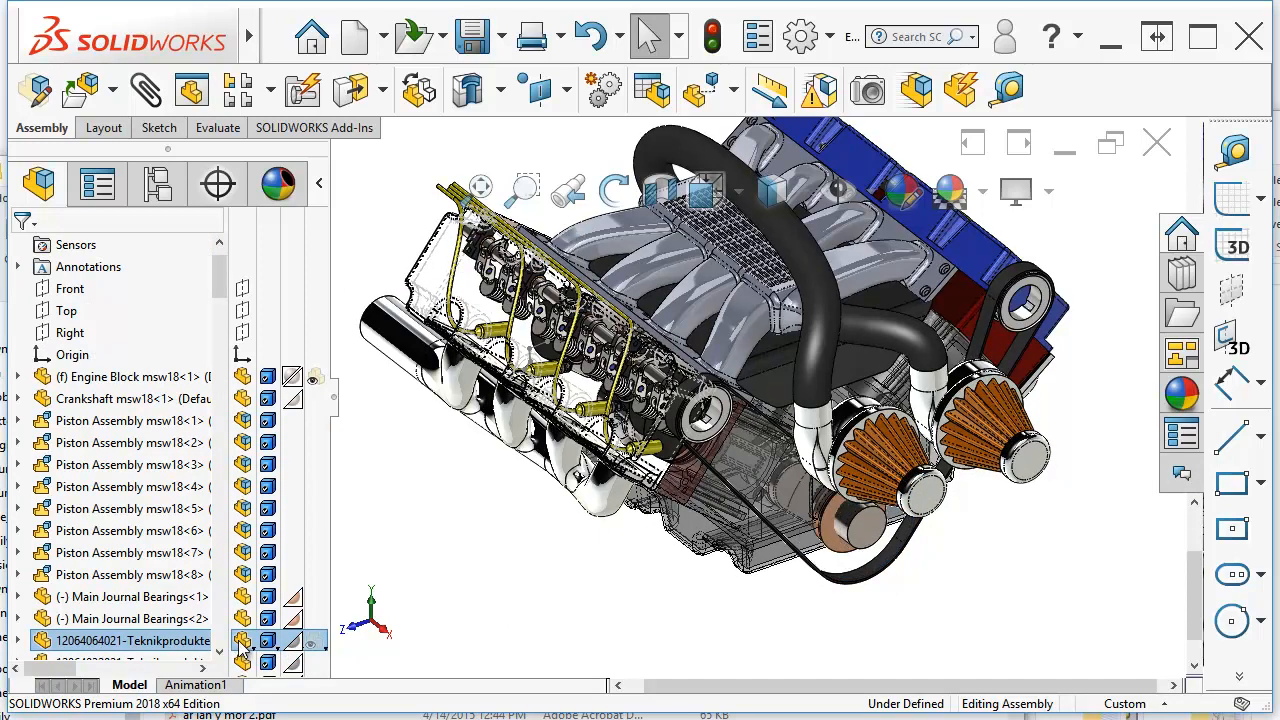
click(243, 643)
Step: Try the Hidden Lines Visible display mode and the transparency setting on the crankshaft's belt pulley
click(271, 646)
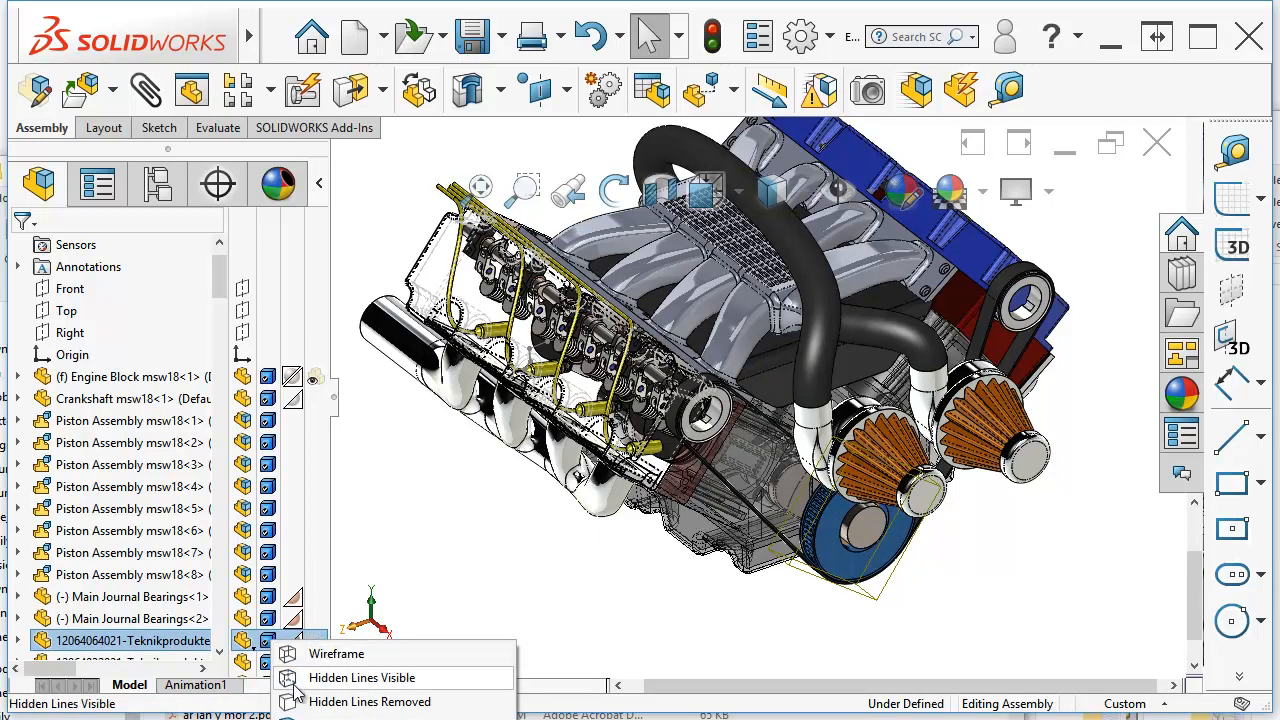
click(345, 678)
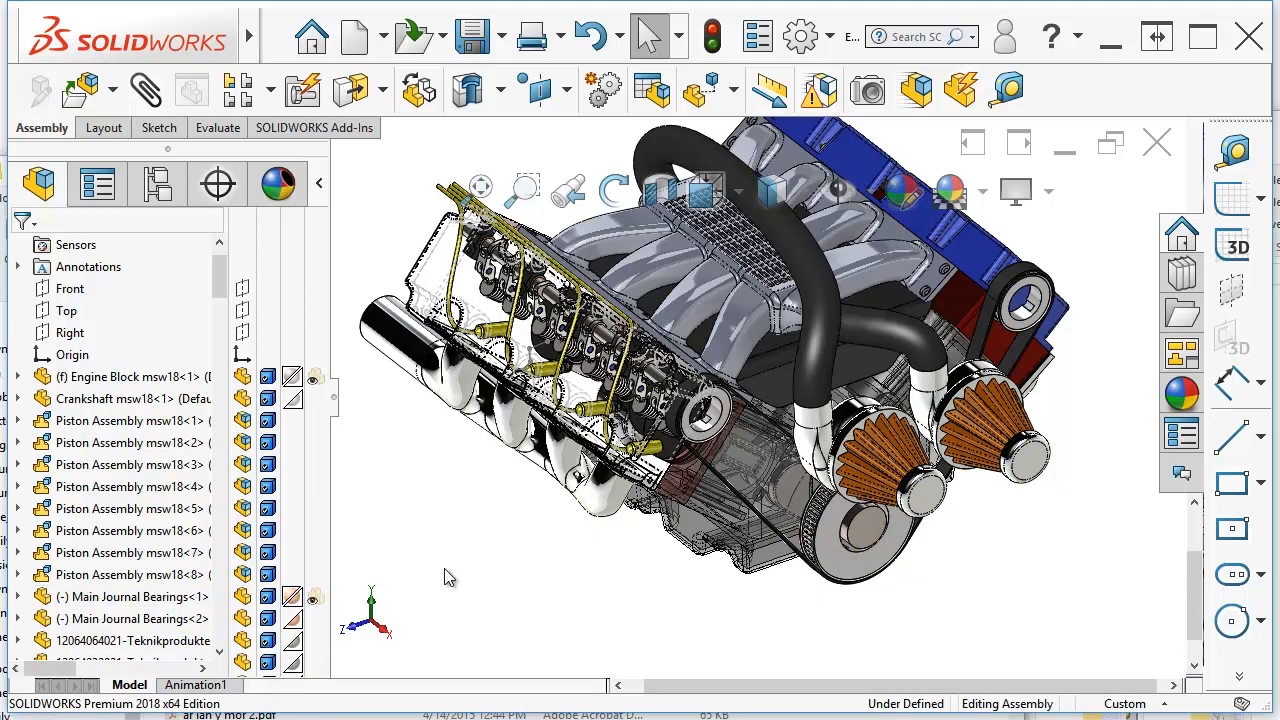
click(315, 645)
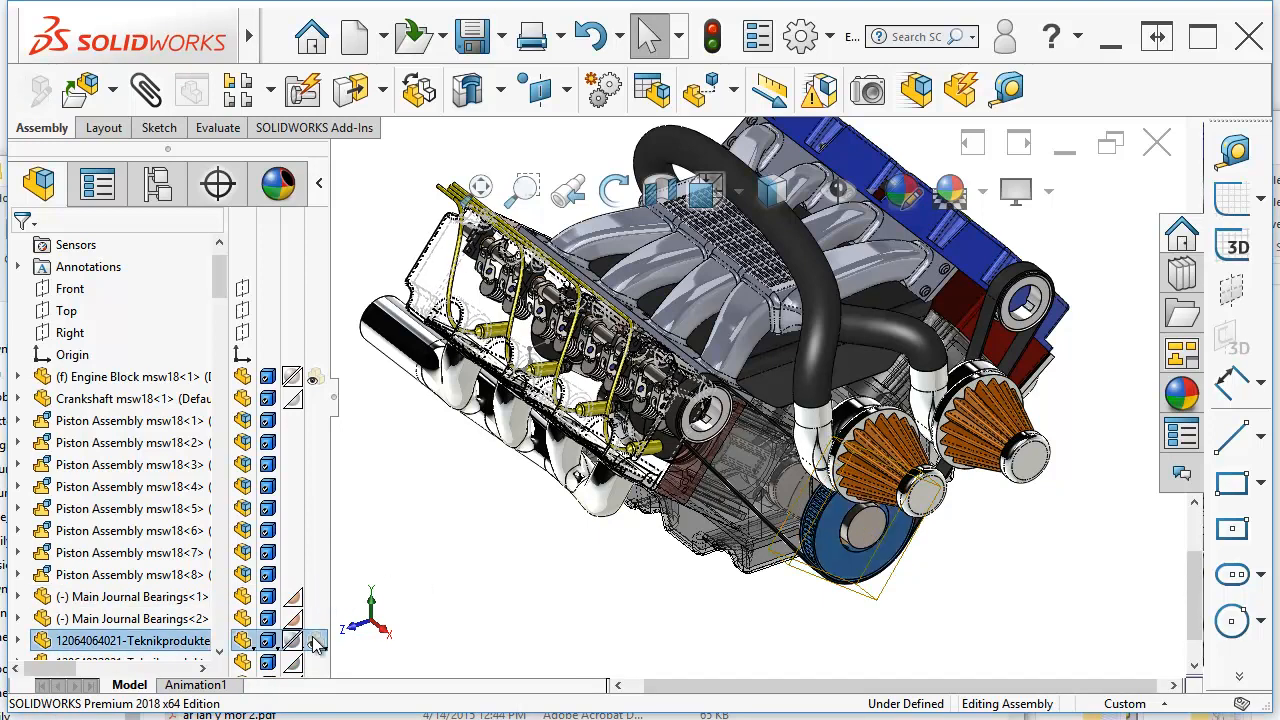
click(319, 647)
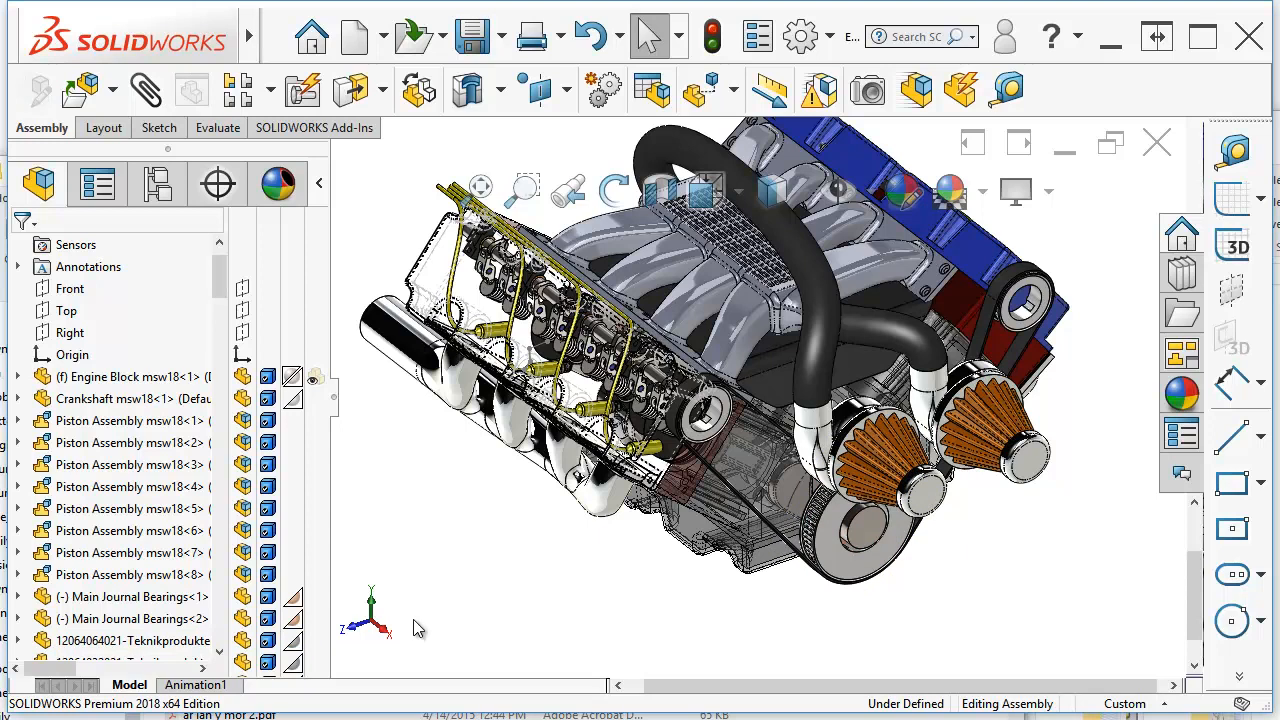
Step: Set the display mode of the second valve cover, Valve Cover msw18<2>, to Default Display
click(436, 272)
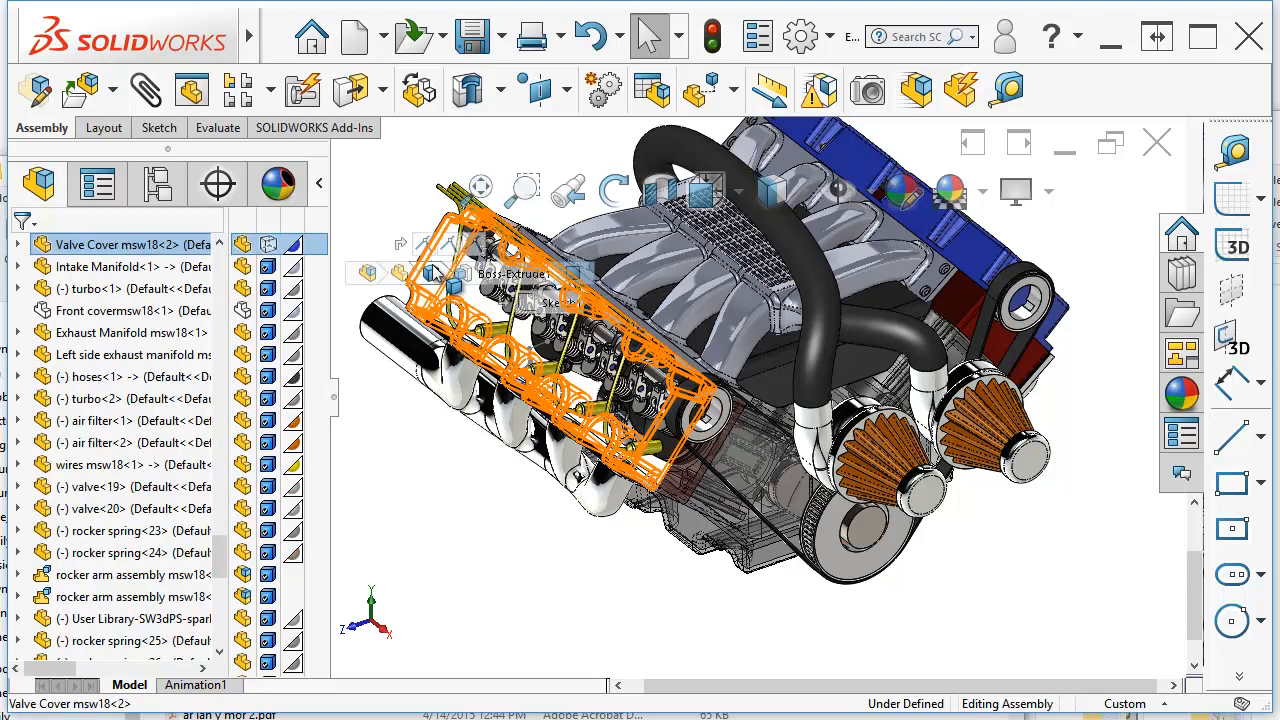
click(432, 273)
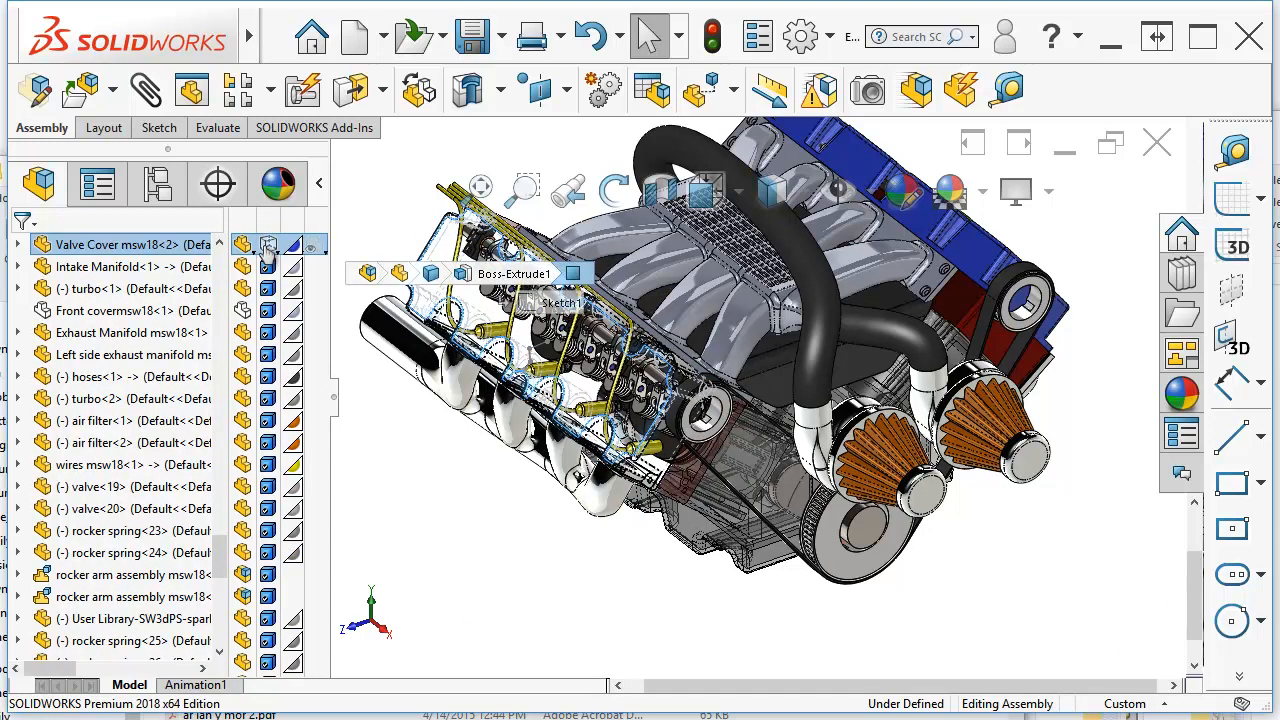
click(268, 248)
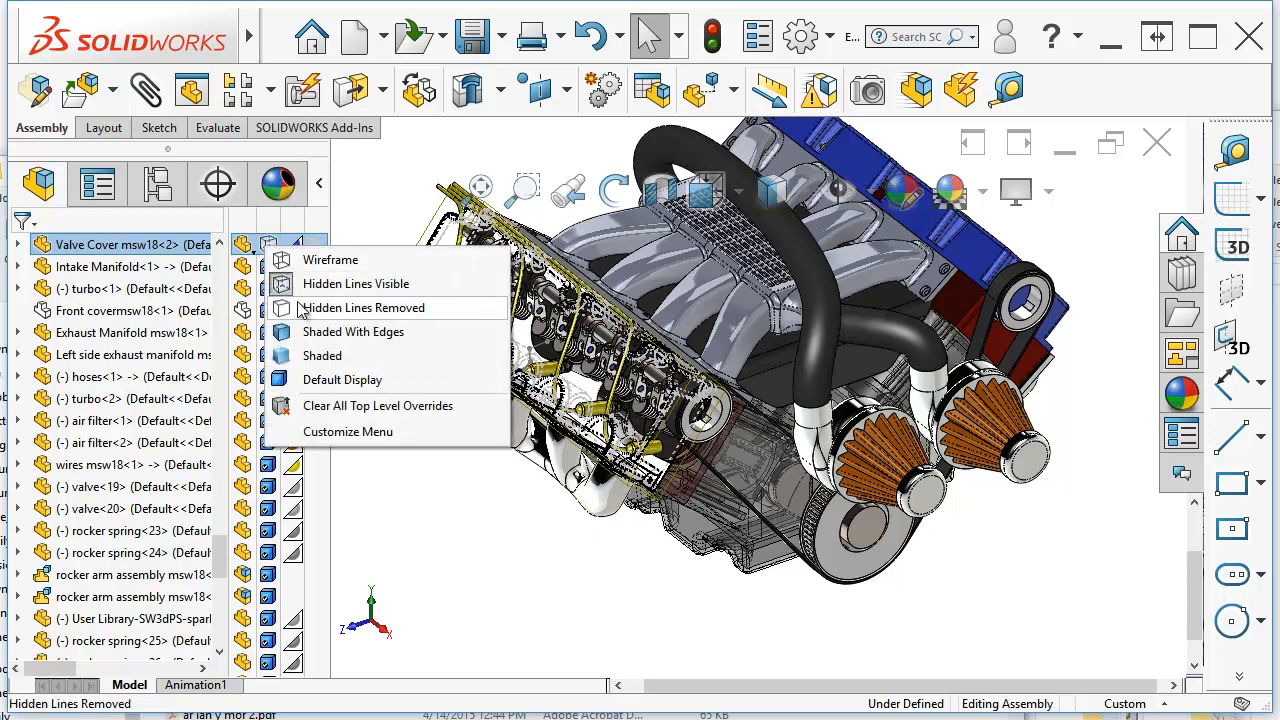
click(326, 386)
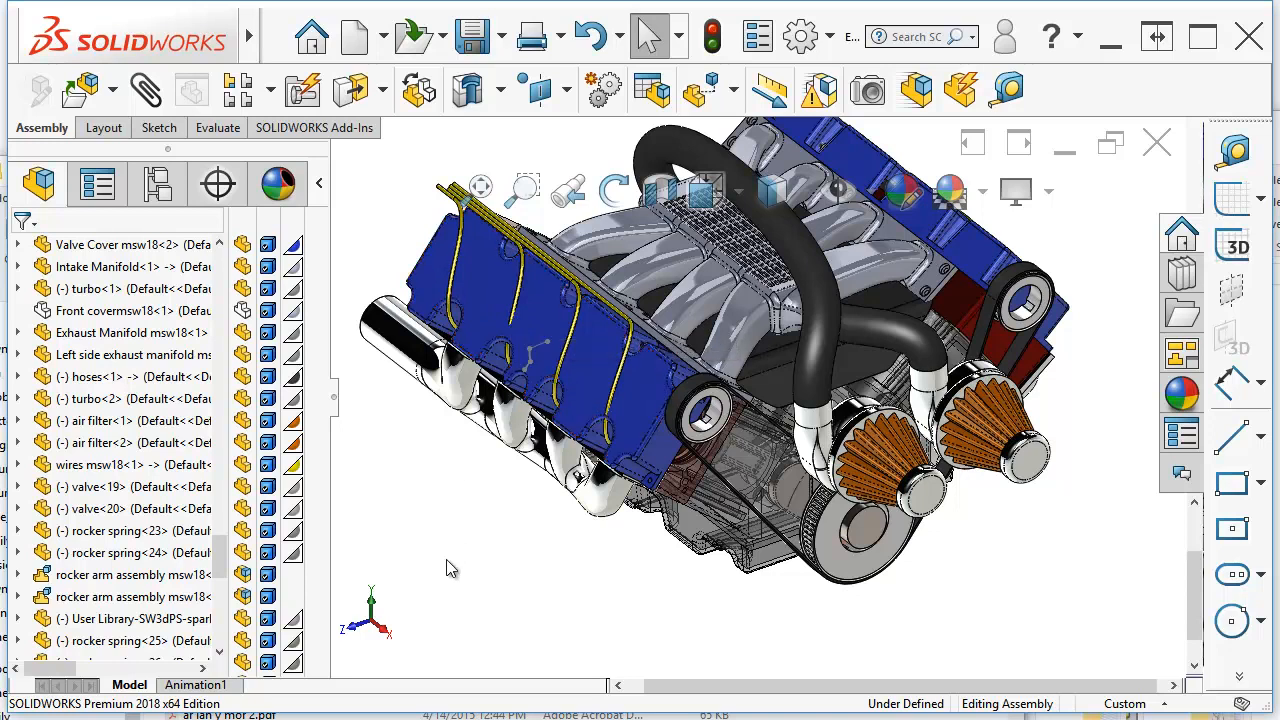
Step: Set the display mode of Valve Cover msw18<2> back to Hidden Lines Visible
click(272, 246)
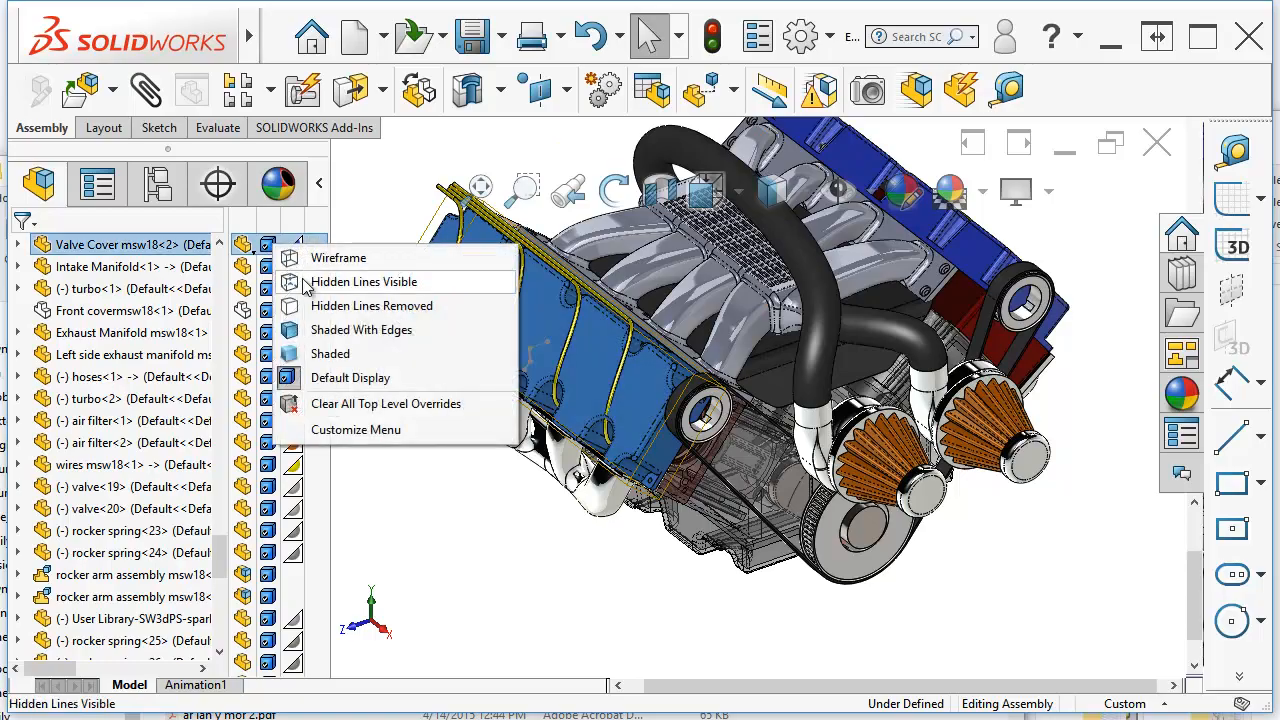
click(303, 281)
click(400, 532)
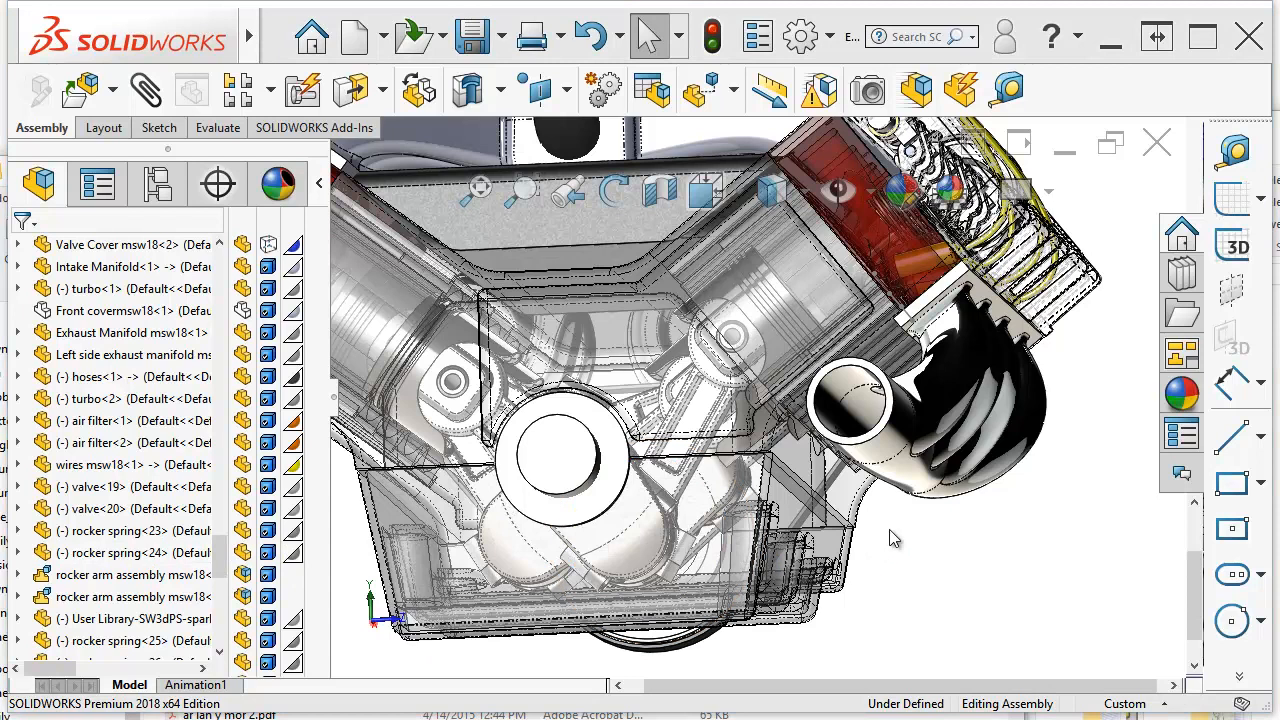
Step: Examine the component-level appearance settings of the Engine Block and leave them without applying changes
click(848, 495)
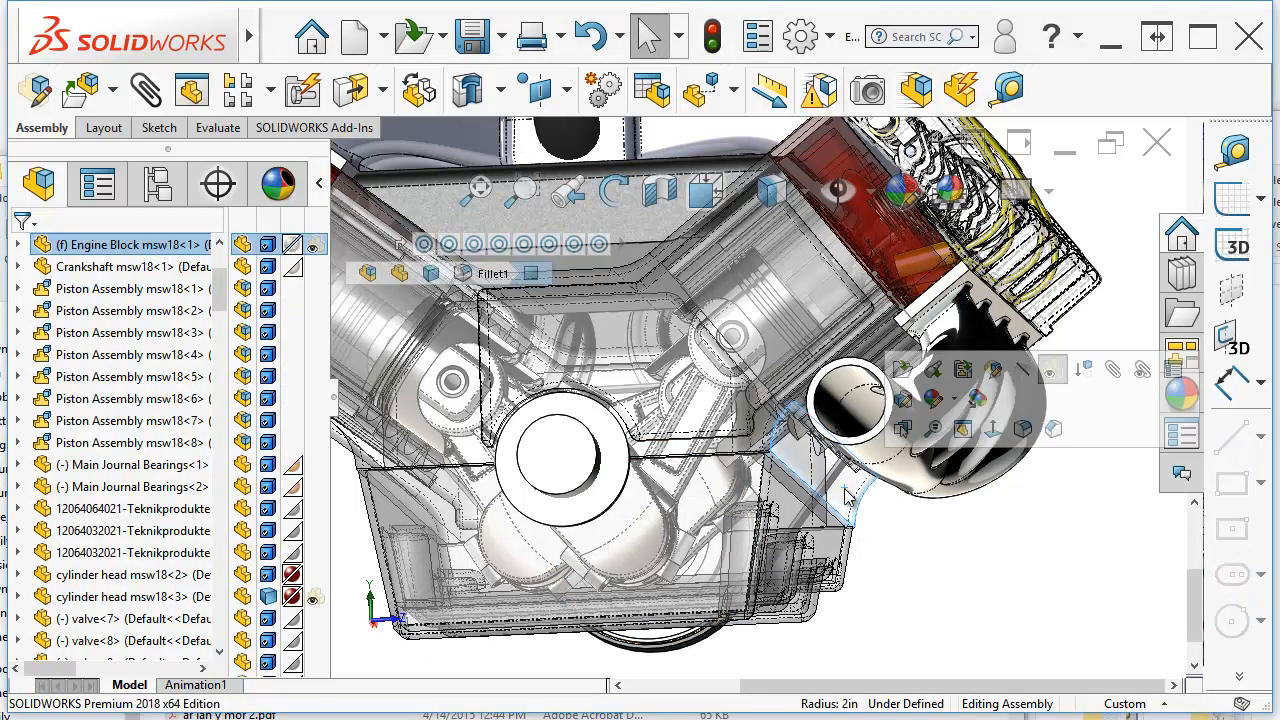
click(292, 248)
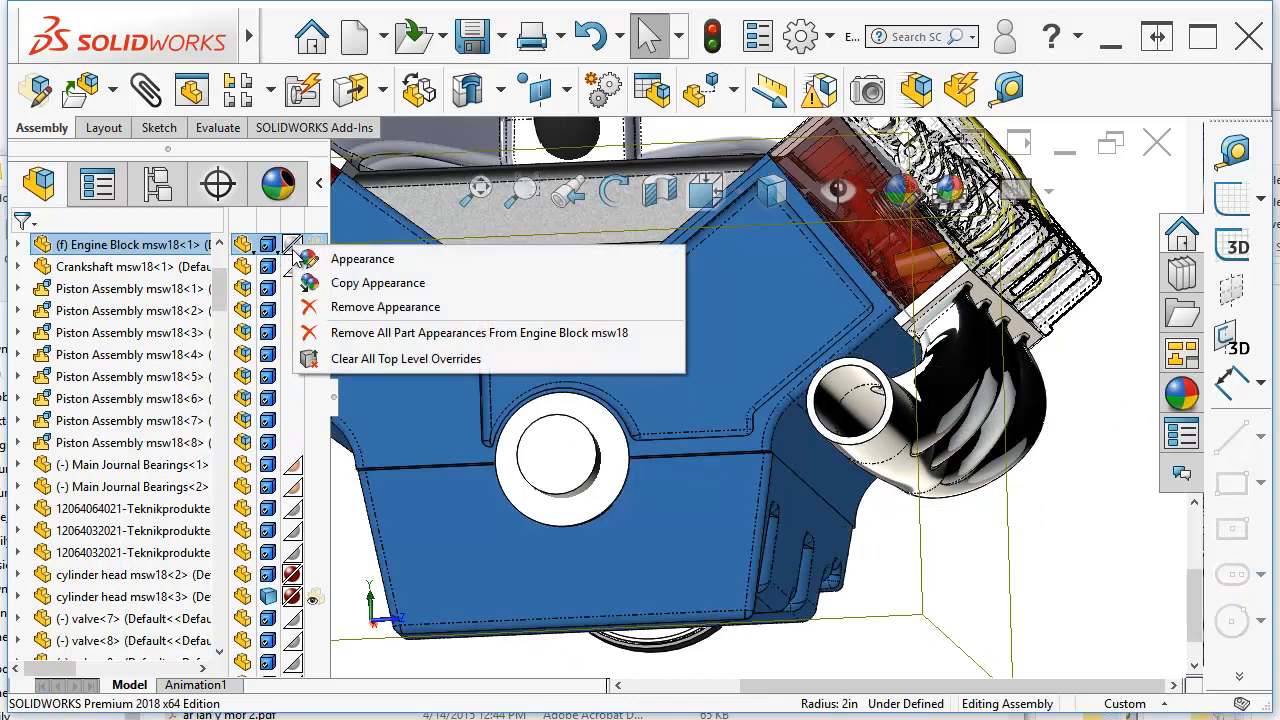
click(345, 259)
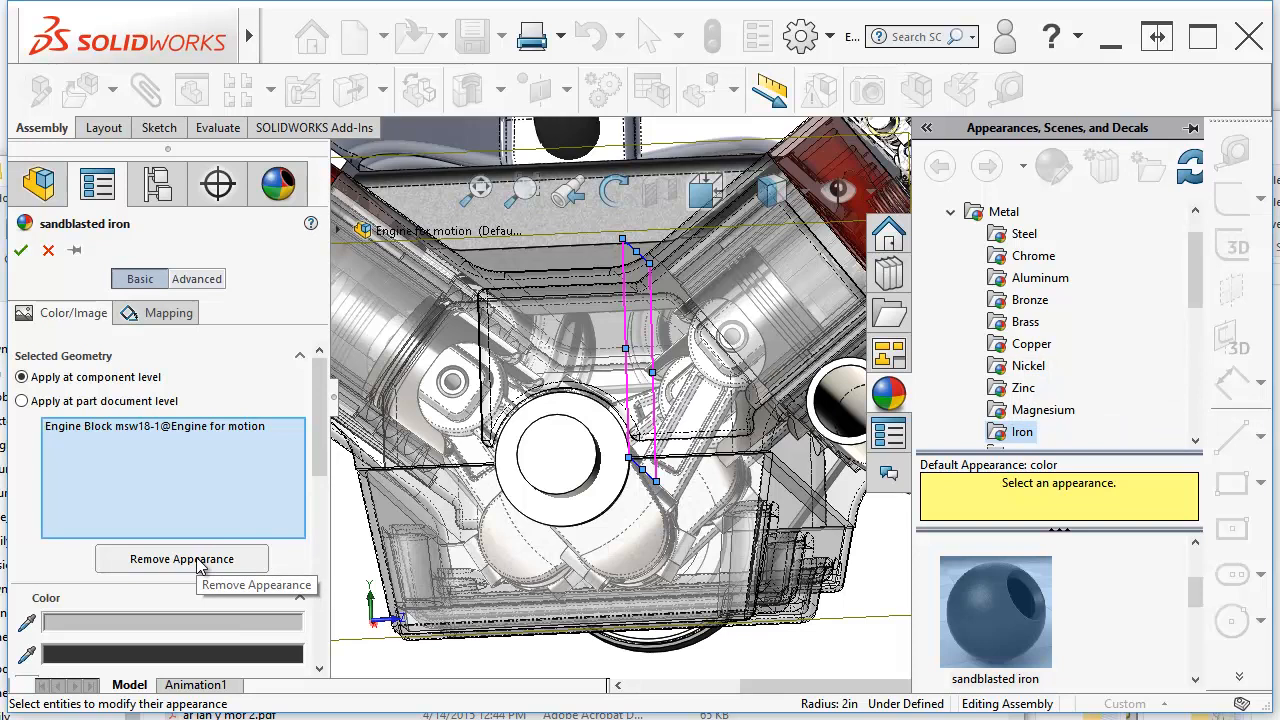
click(47, 252)
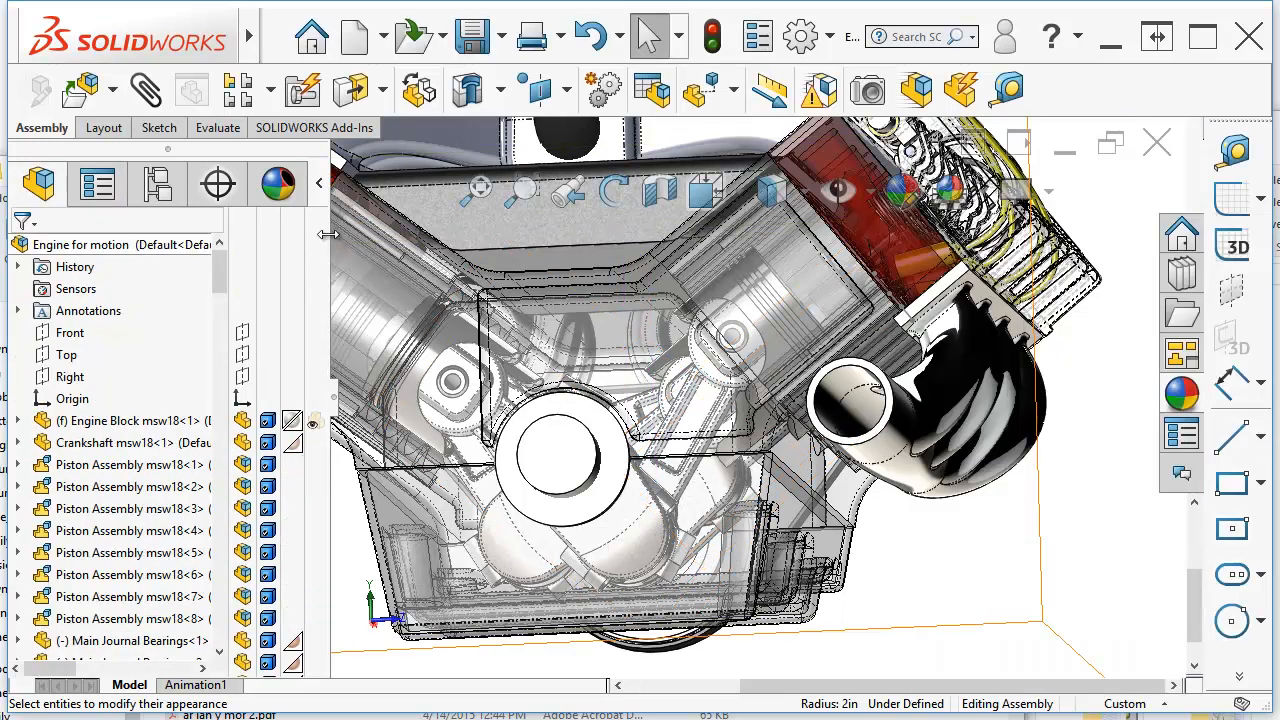
Step: Widen the component tree area and open the Exhaust Manifold part in its own window
drag(328, 234, 447, 233)
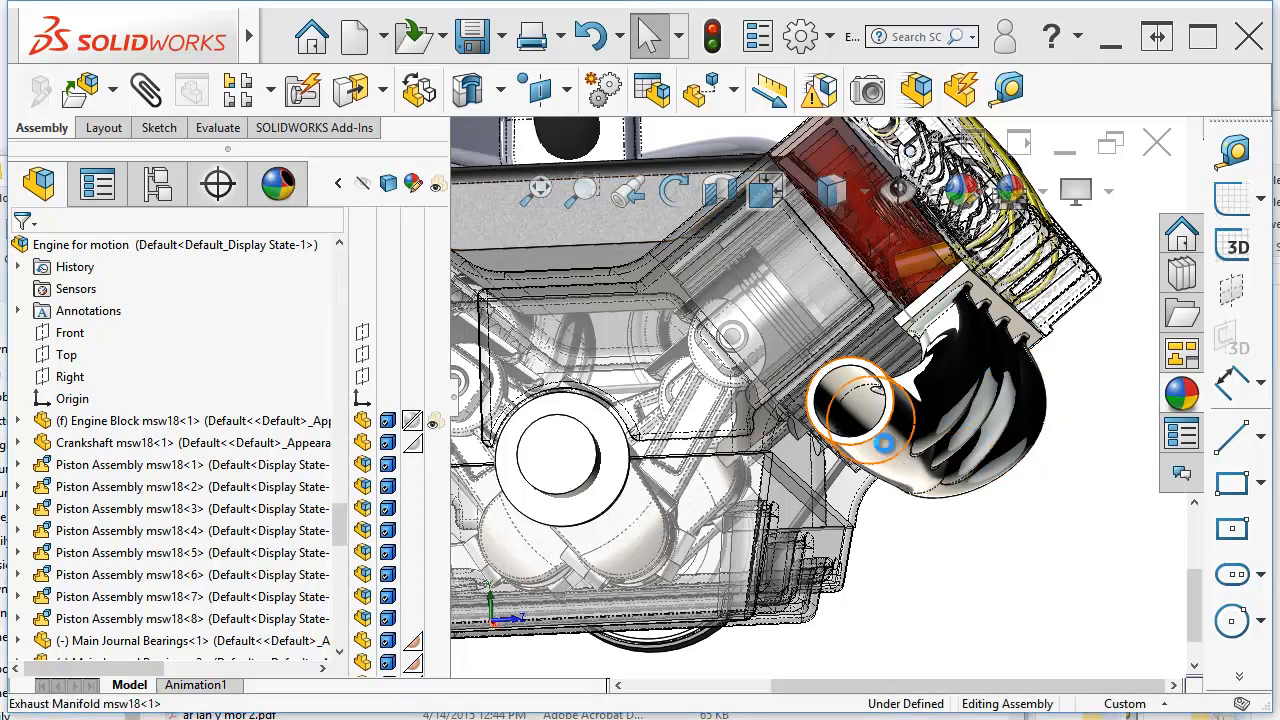
right_click(888, 450)
click(904, 358)
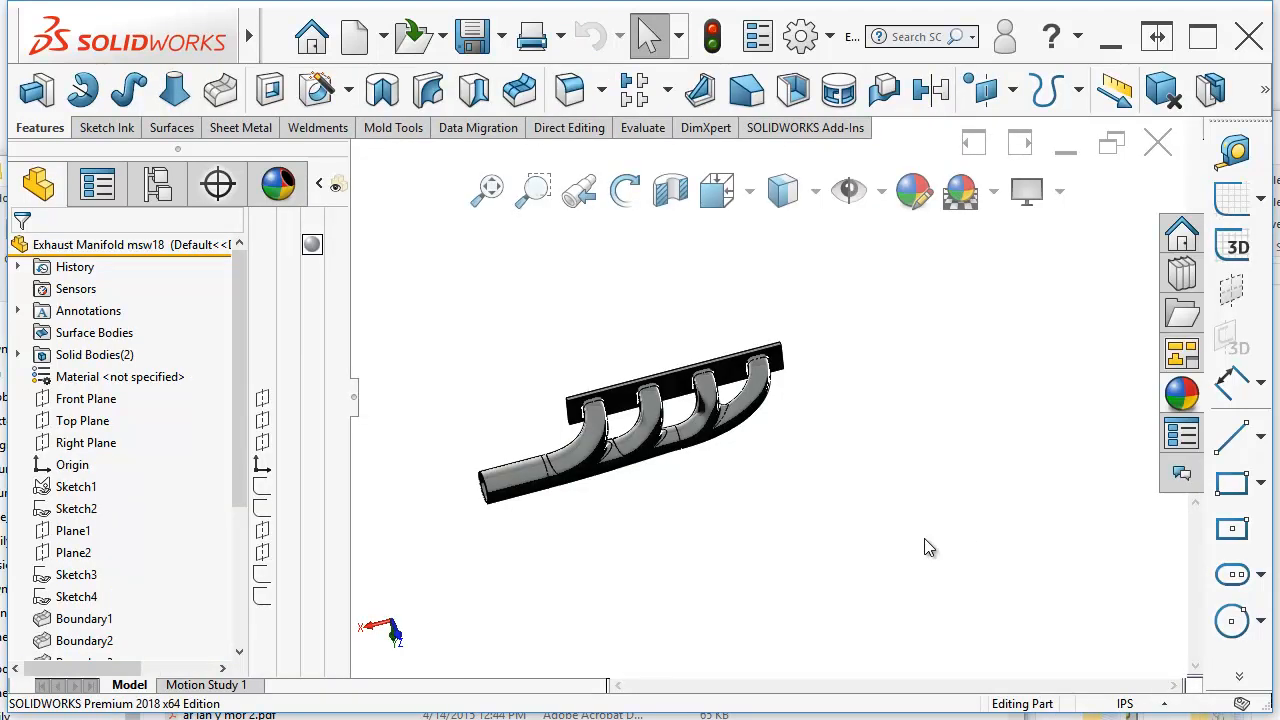
Step: Swap the visibility of the manifold's solid bodies Boss-Extrude1 and Cut-Extrude1, and restore it to show only Cut-Extrude1
click(16, 355)
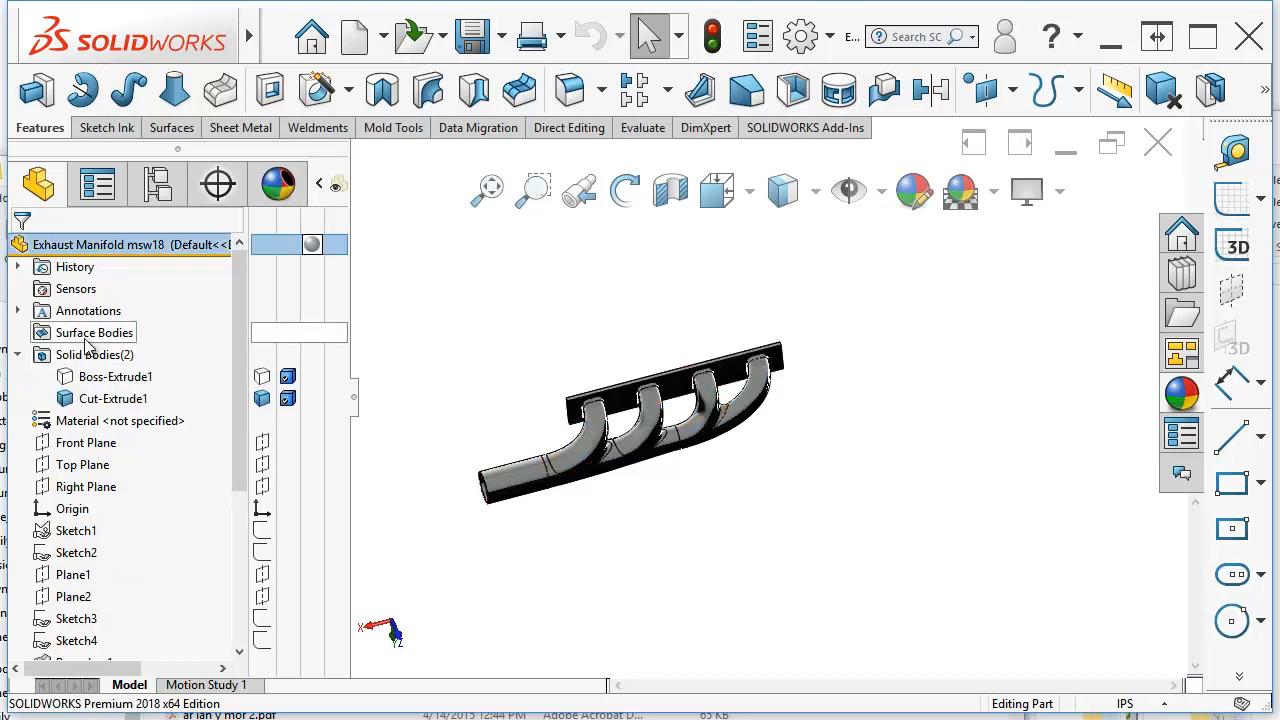
click(262, 380)
click(278, 395)
scroll(691, 422, down, 8)
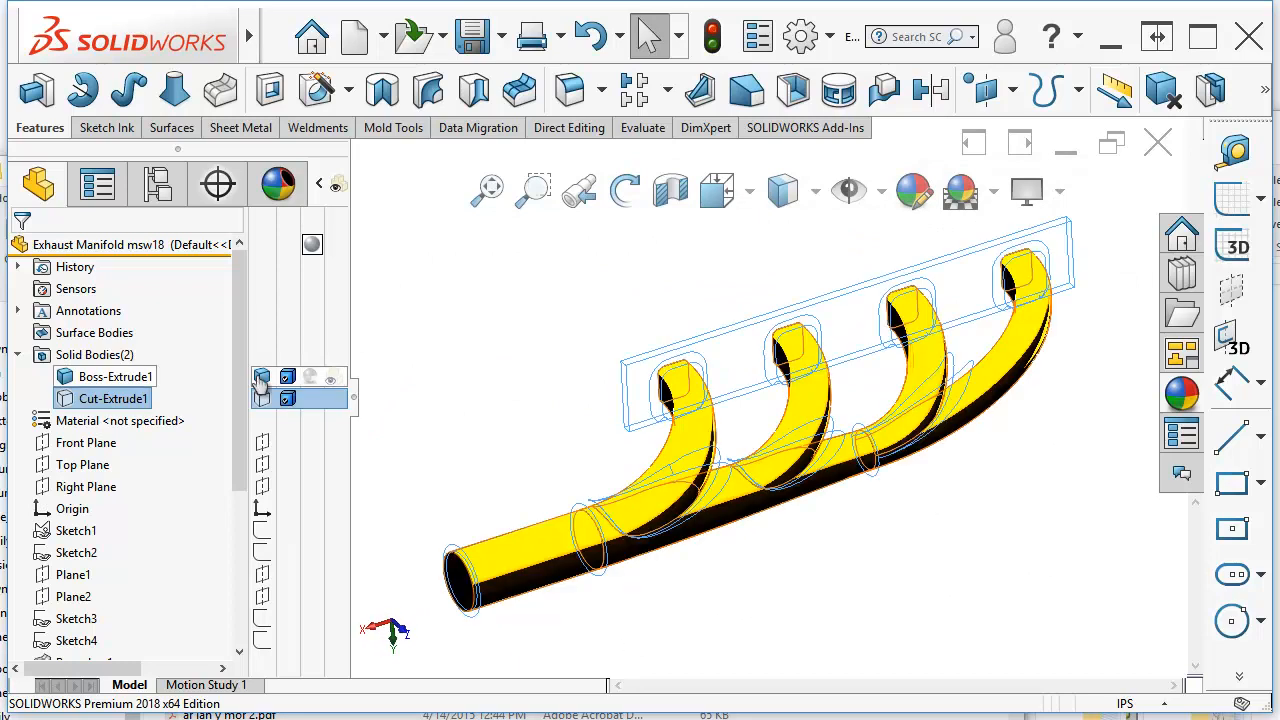
click(262, 399)
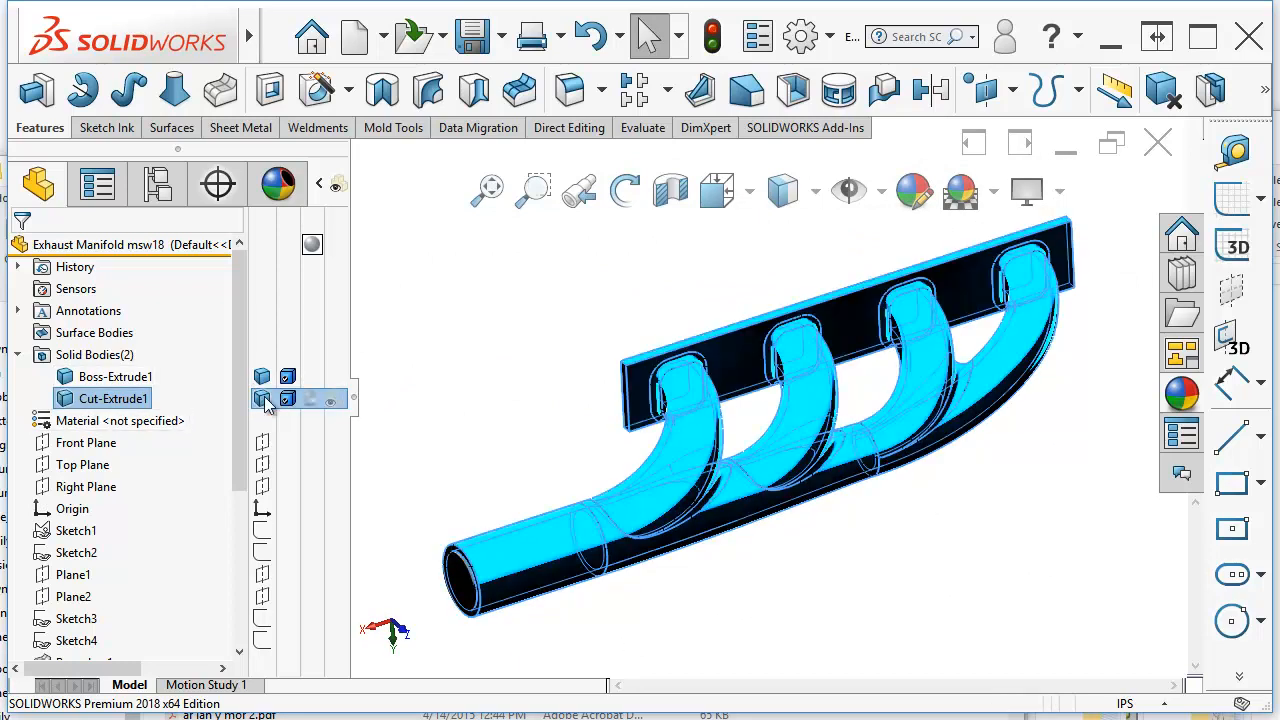
click(262, 376)
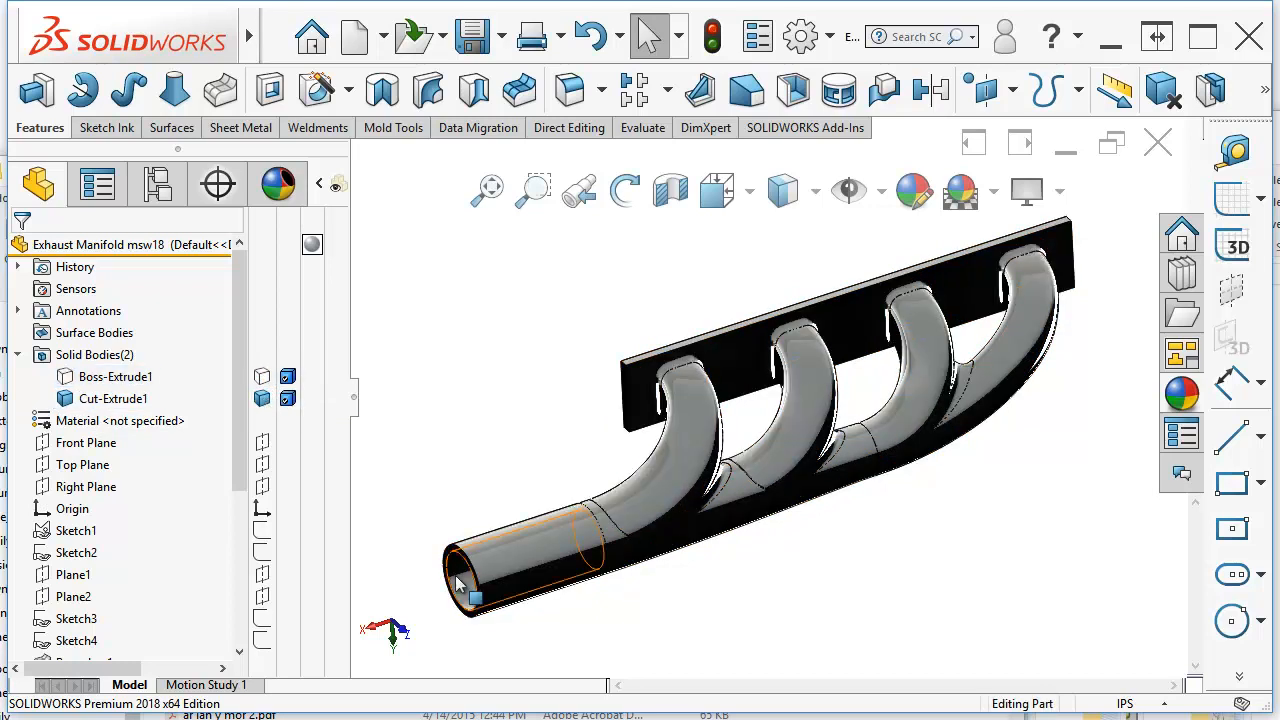
Step: Apply the aluminum treadplate appearance to the manifold, and replace it with blue anodized aluminum on the whole Exhaust Manifold part
middle_drag(445, 405, 449, 316)
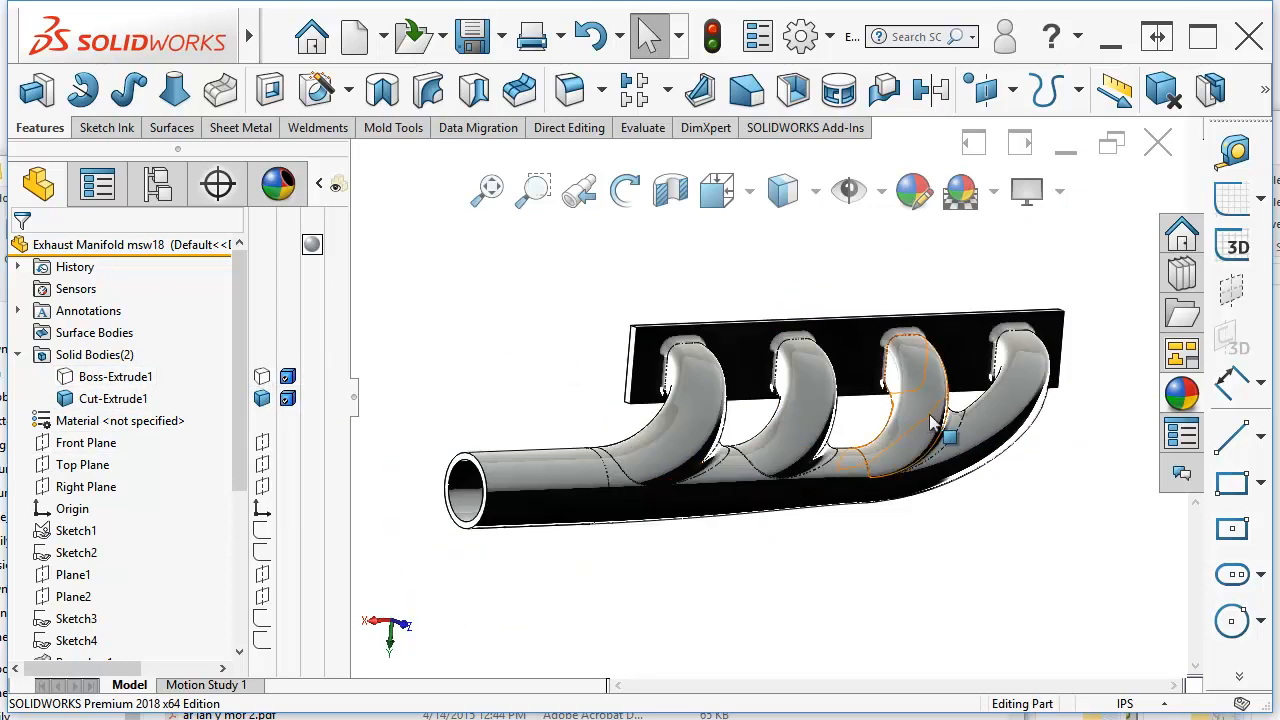
click(1180, 396)
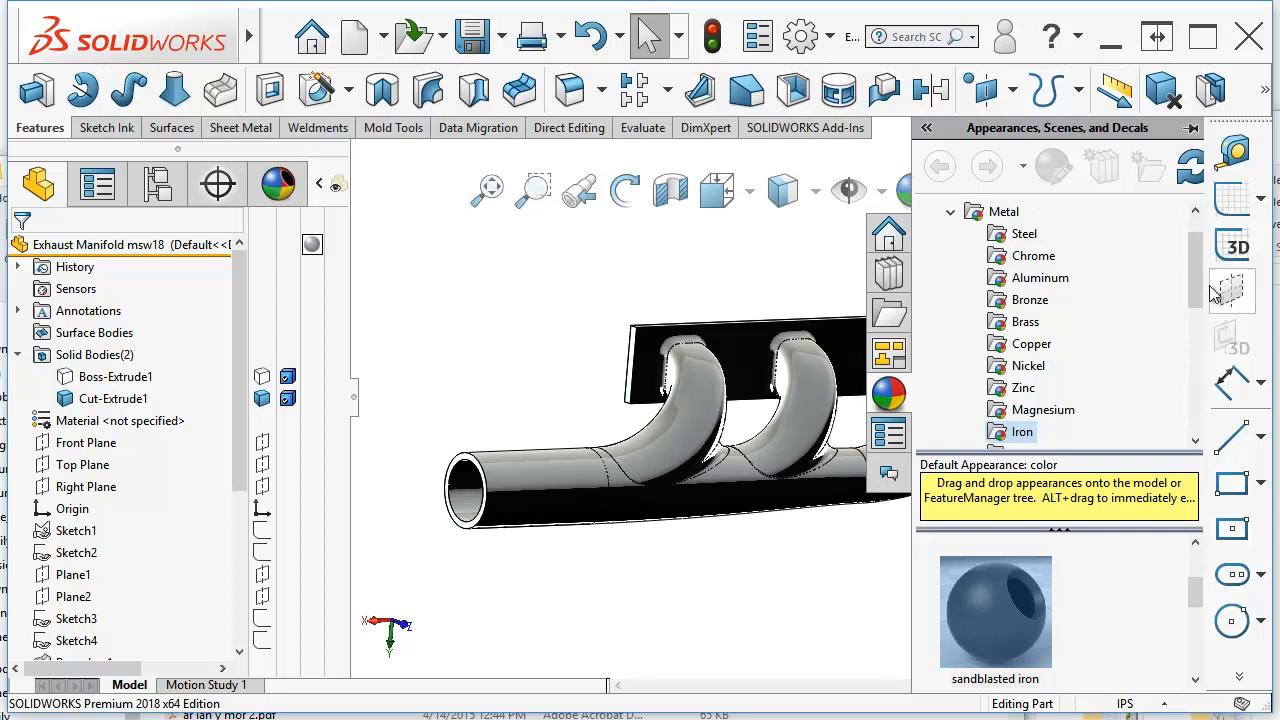
click(1008, 283)
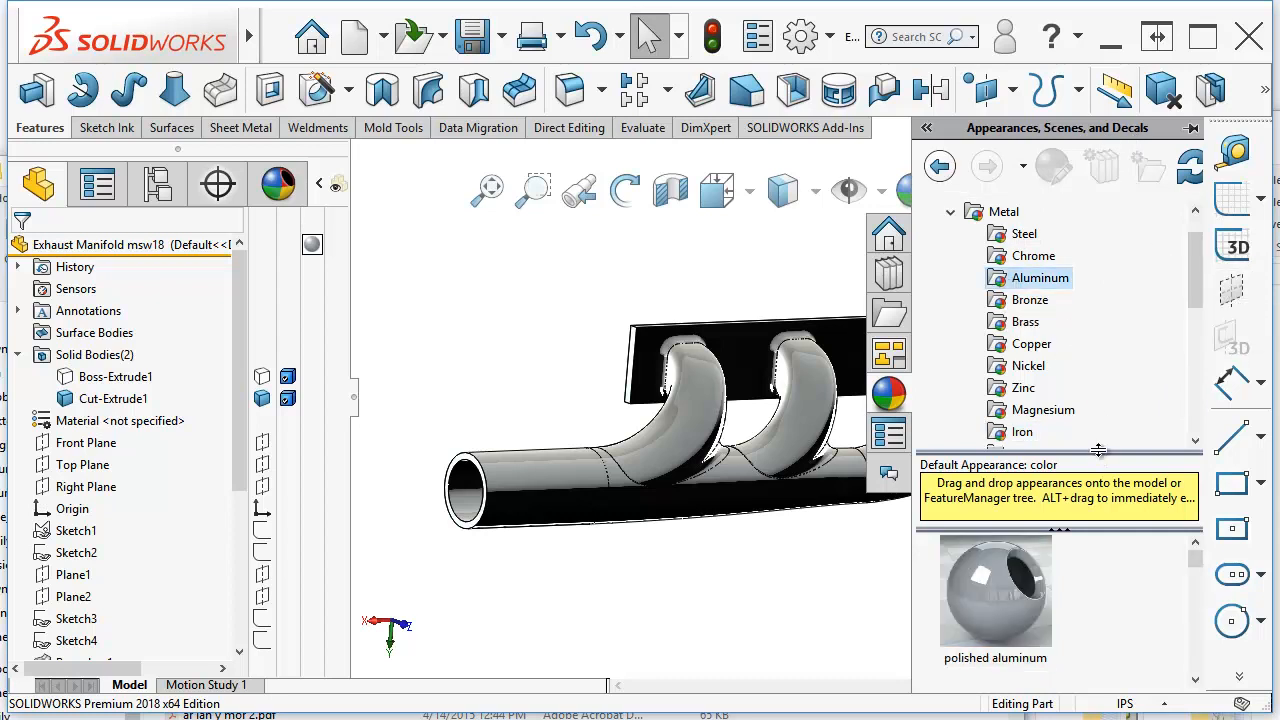
drag(1098, 451, 1098, 318)
drag(1196, 450, 1196, 668)
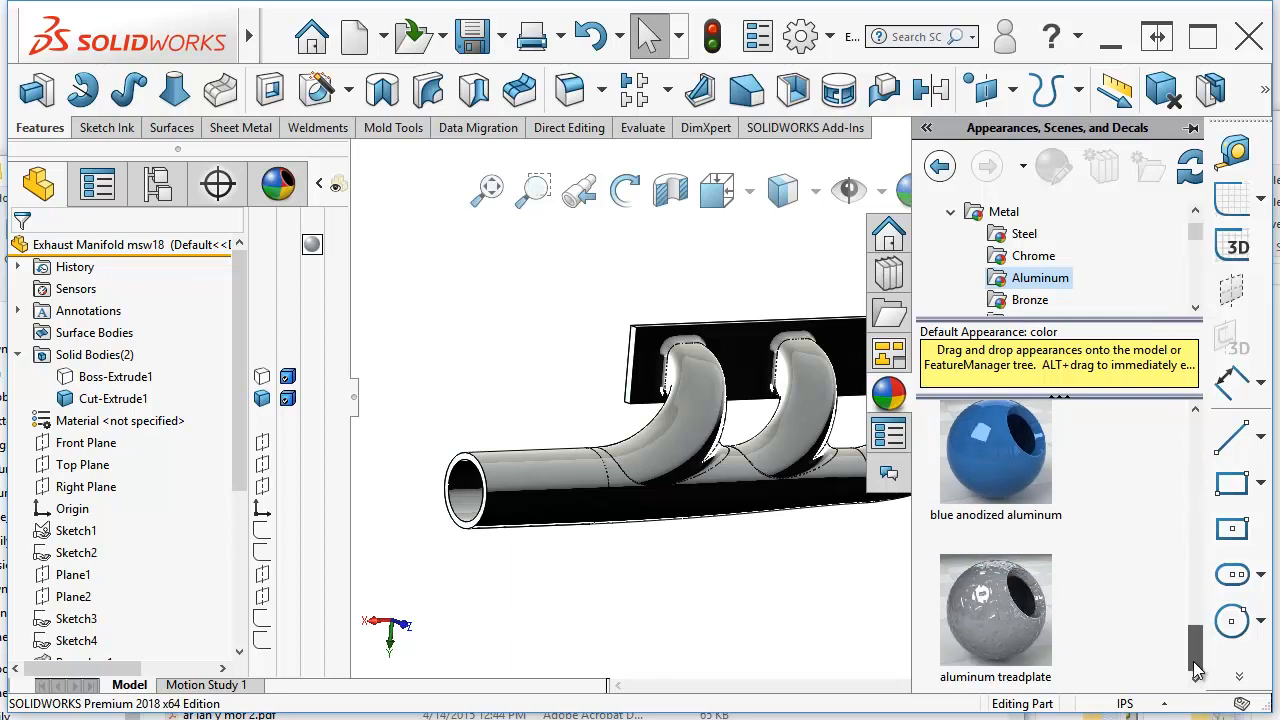
click(1004, 612)
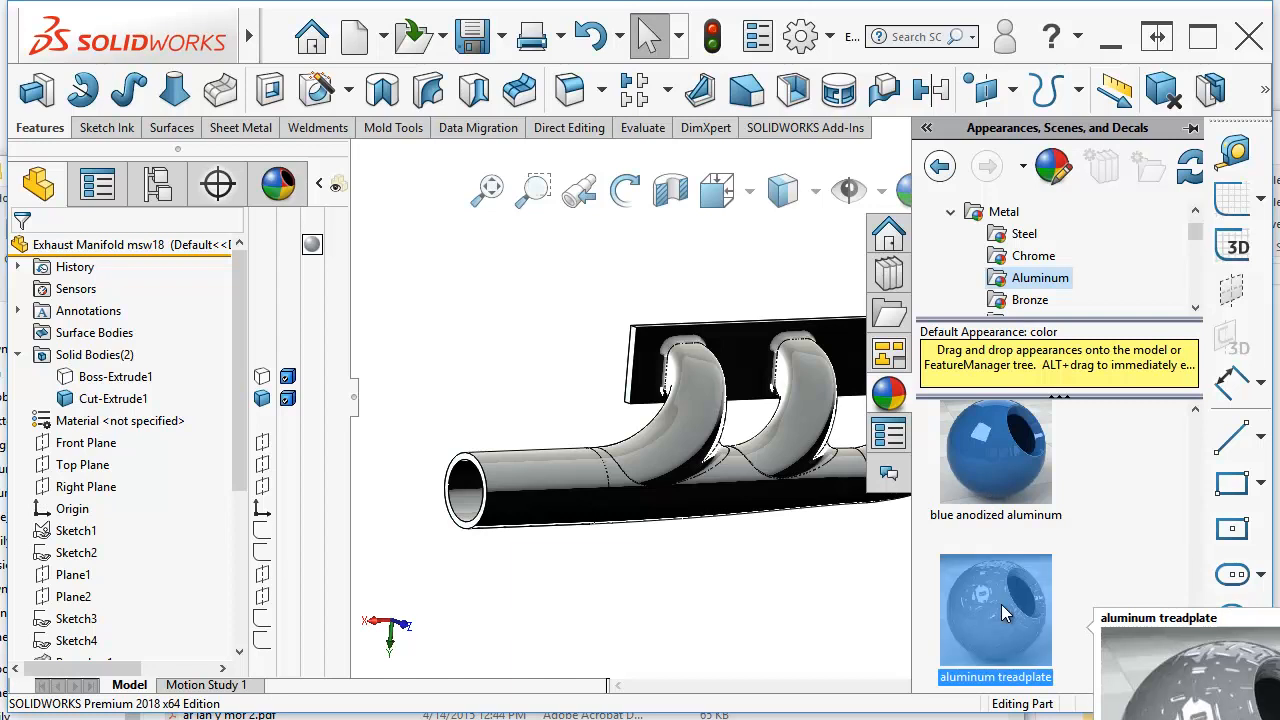
mouse_move(1001, 604)
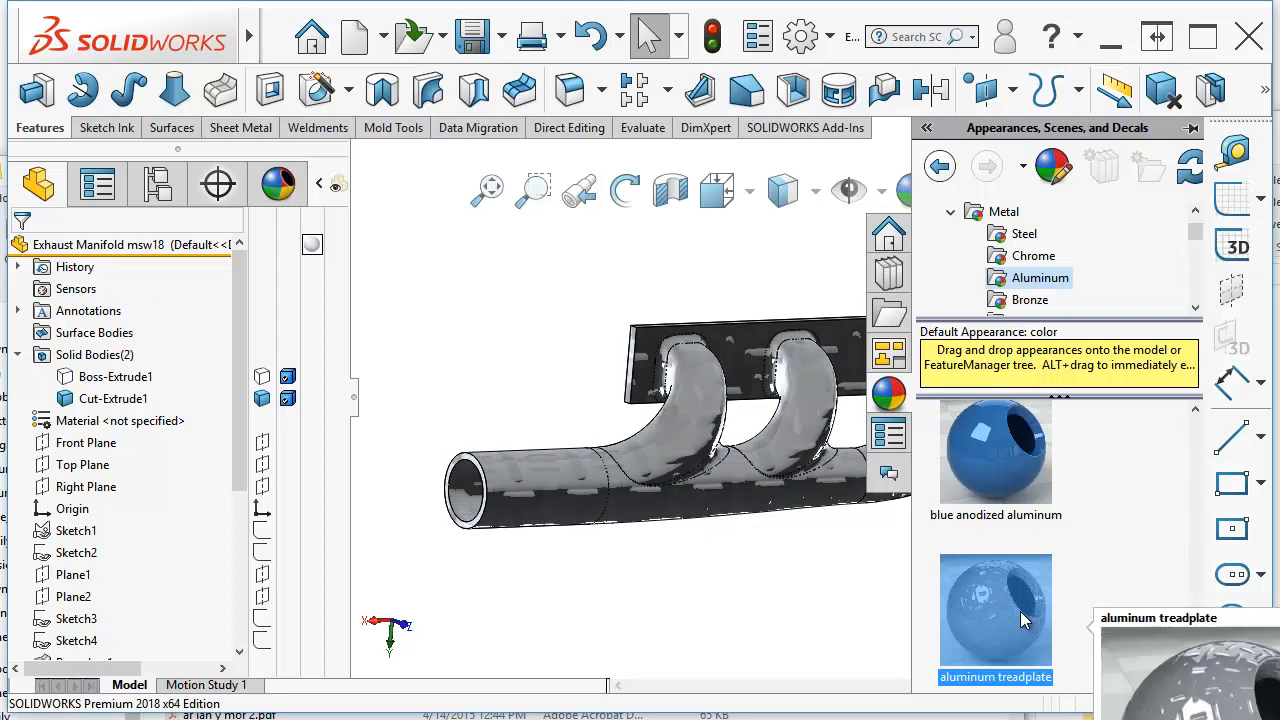
drag(1013, 484, 555, 500)
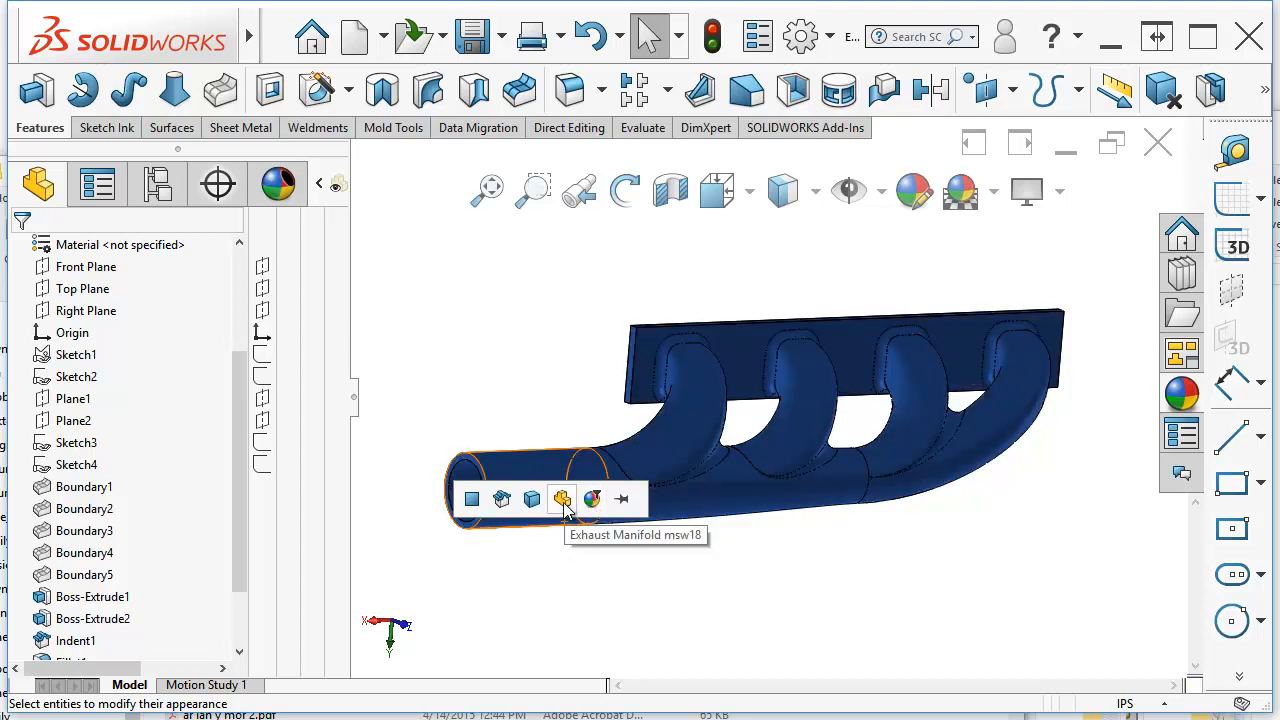
middle_drag(794, 581, 857, 580)
Step: Edit the part's blue anodized aluminum appearance and set its color to magenta, RGB 255, 7, 236
click(278, 183)
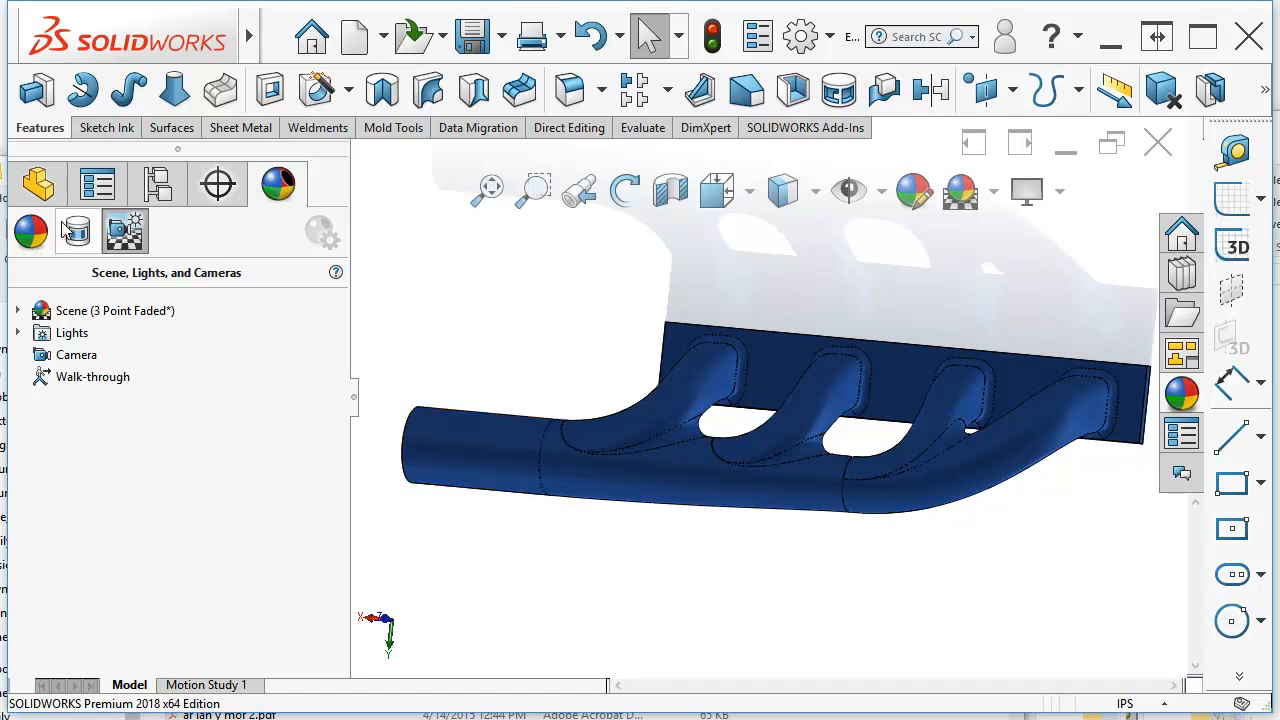
click(32, 236)
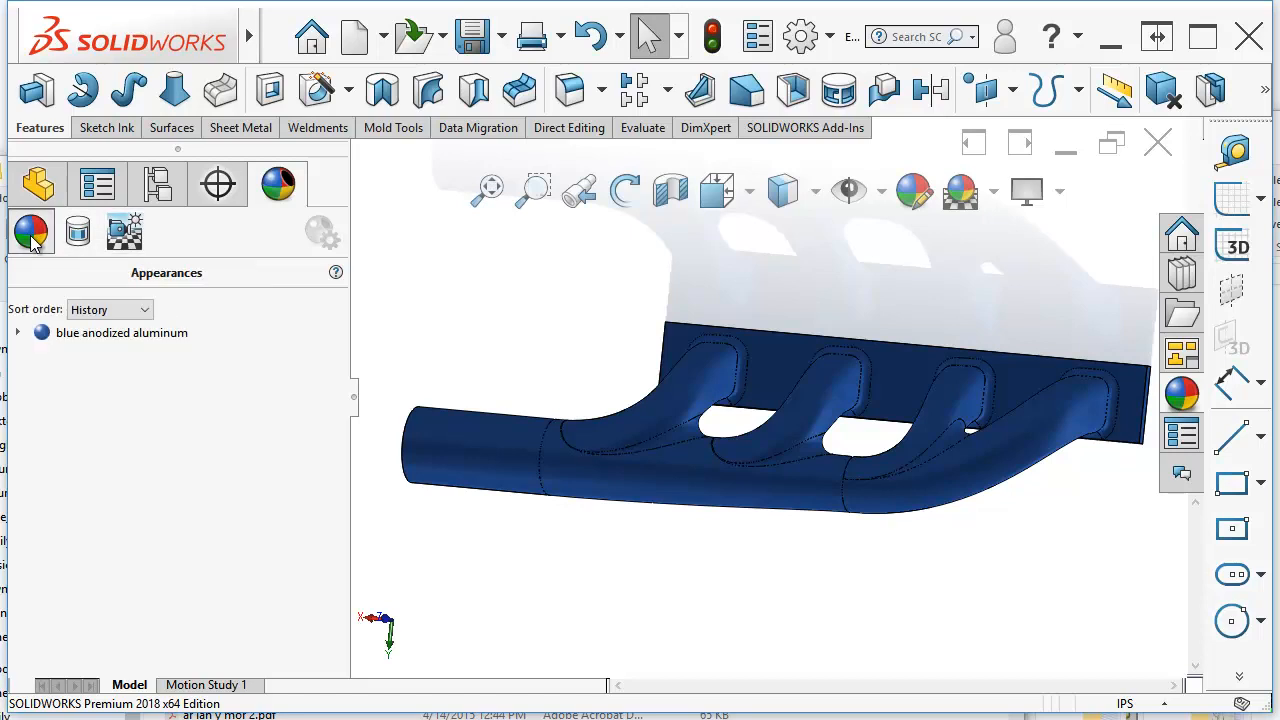
mouse_move(18, 340)
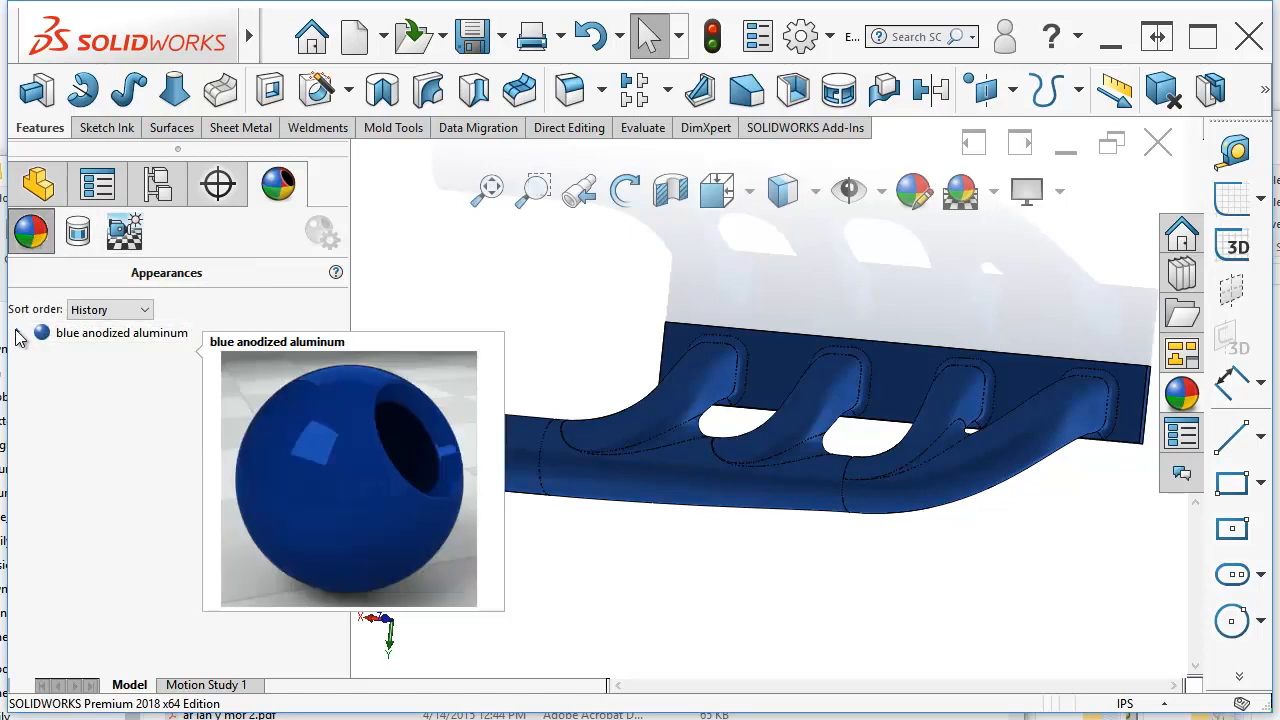
click(17, 334)
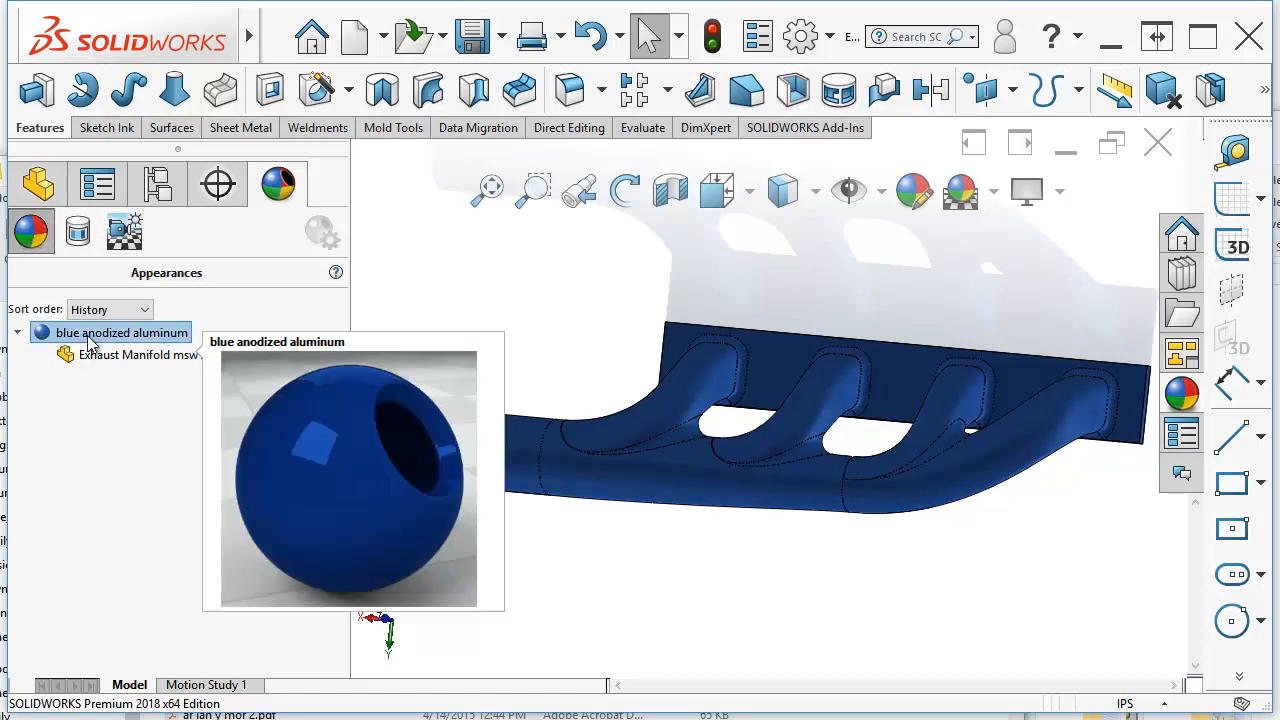
double_click(85, 340)
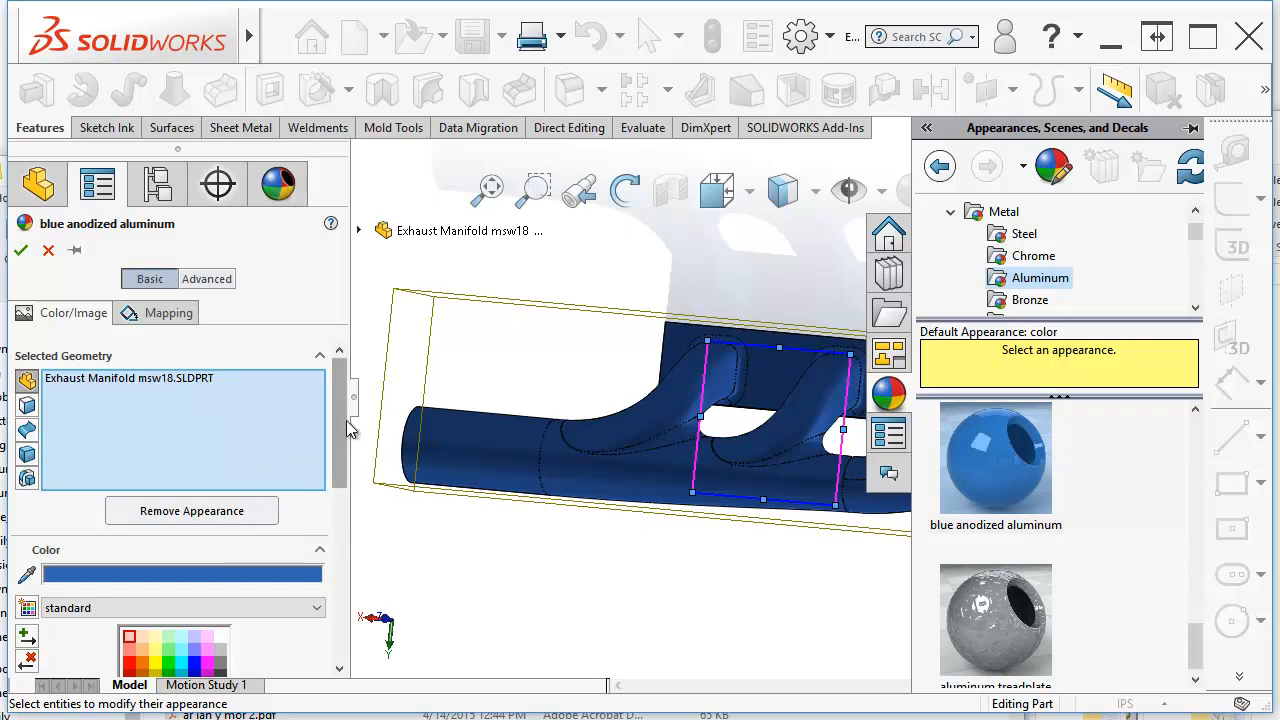
scroll(338, 455, down, 3)
drag(336, 455, 341, 509)
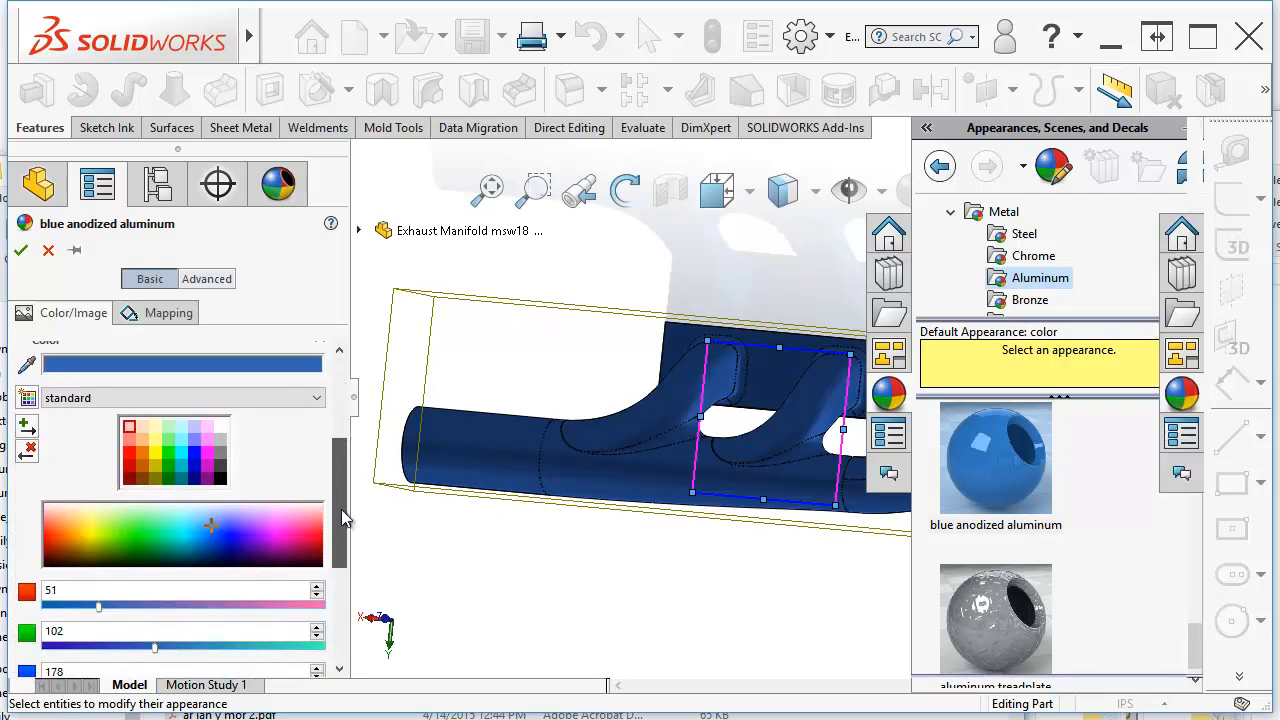
drag(210, 530, 283, 538)
drag(340, 491, 339, 549)
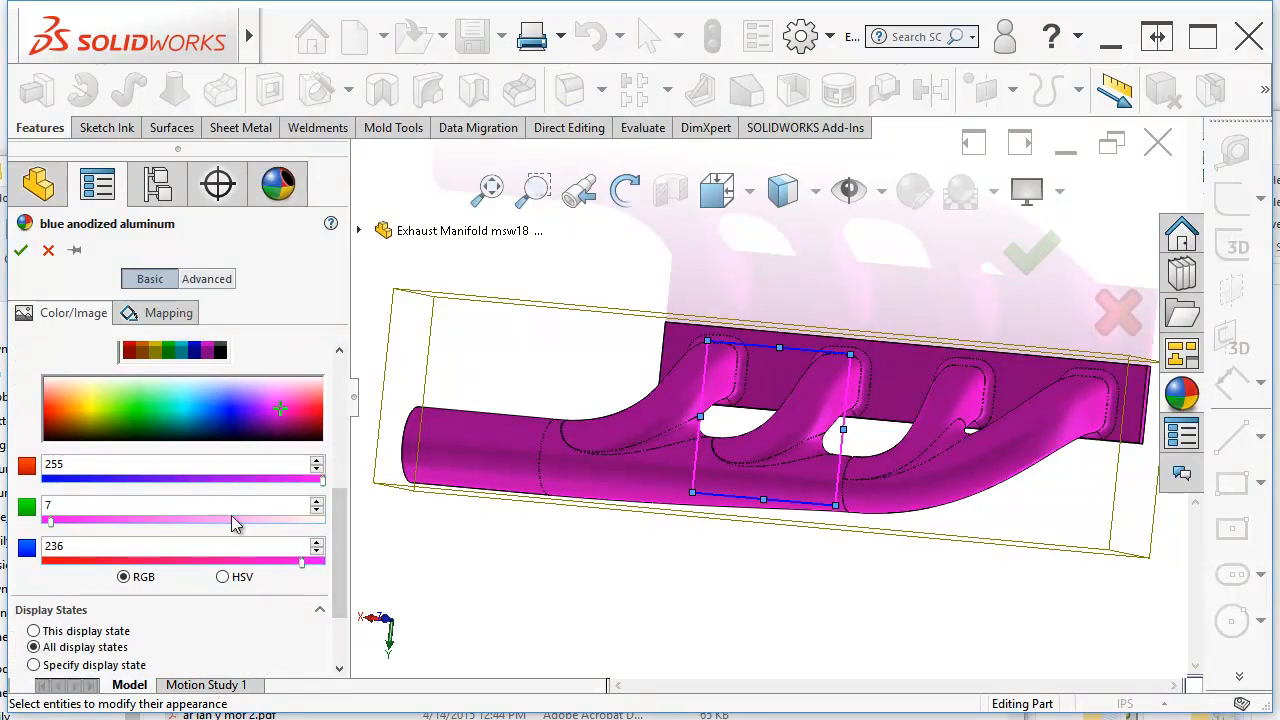
Step: Examine the display state options and the mapping controls of the appearance
drag(340, 535, 338, 576)
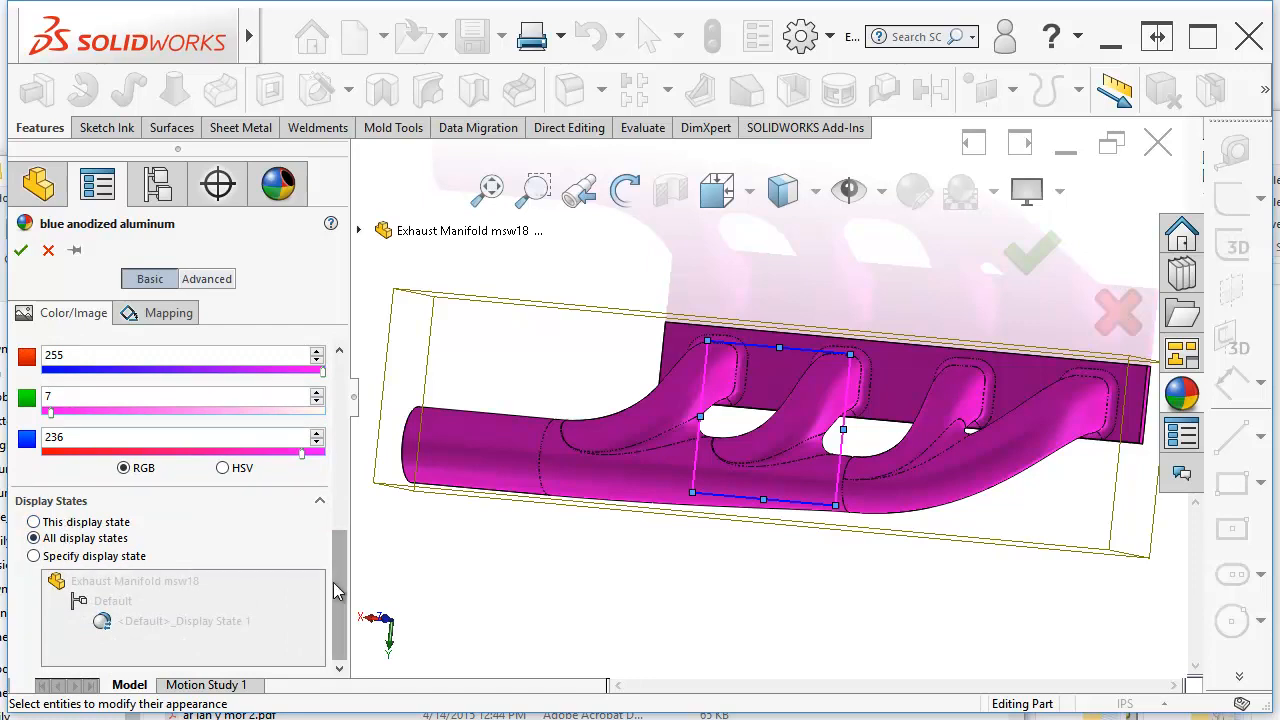
drag(338, 606, 323, 413)
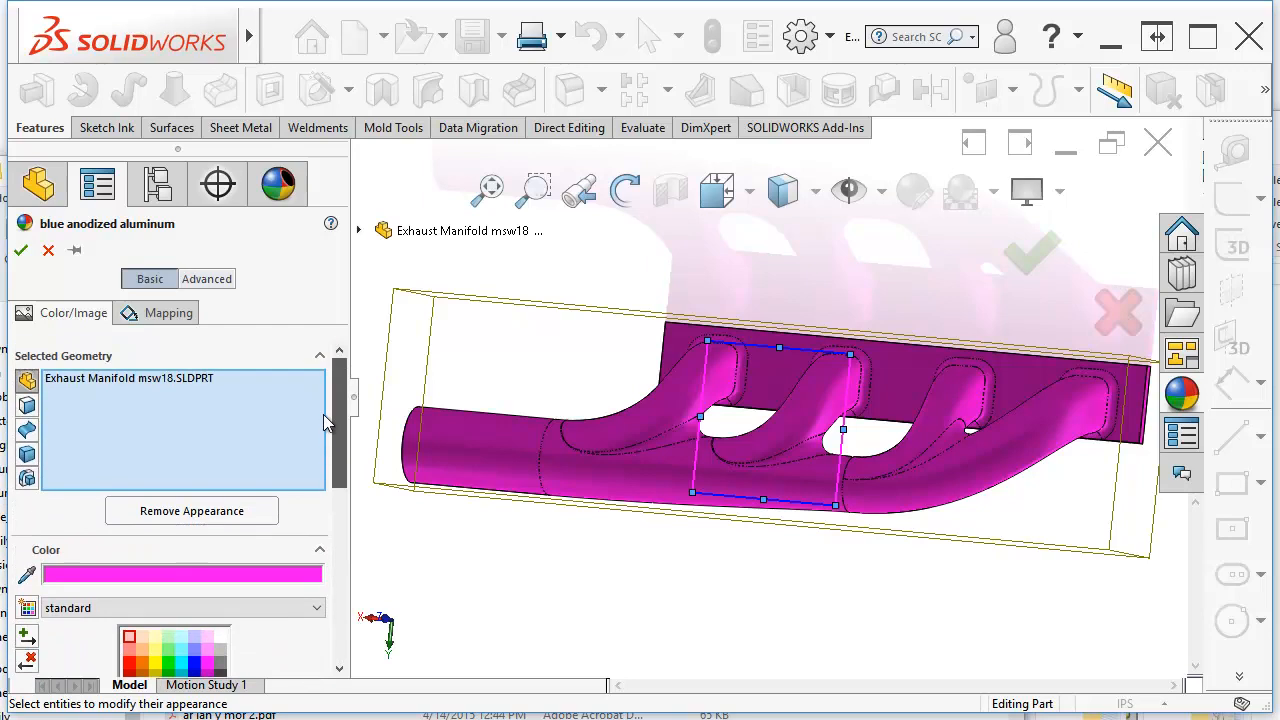
click(163, 316)
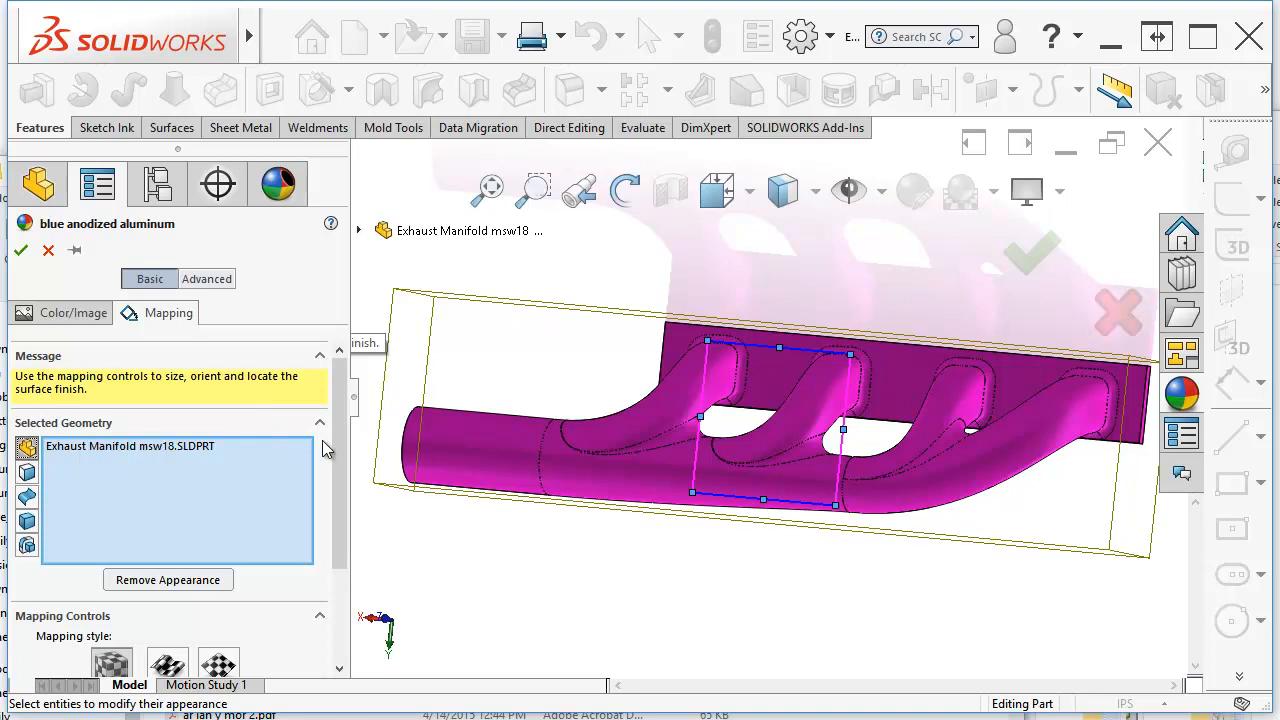
scroll(337, 460, down, 2)
scroll(341, 435, up, 2)
Step: Set the transparent amount to 0.70 in the advanced illumination settings of the appearance
click(215, 284)
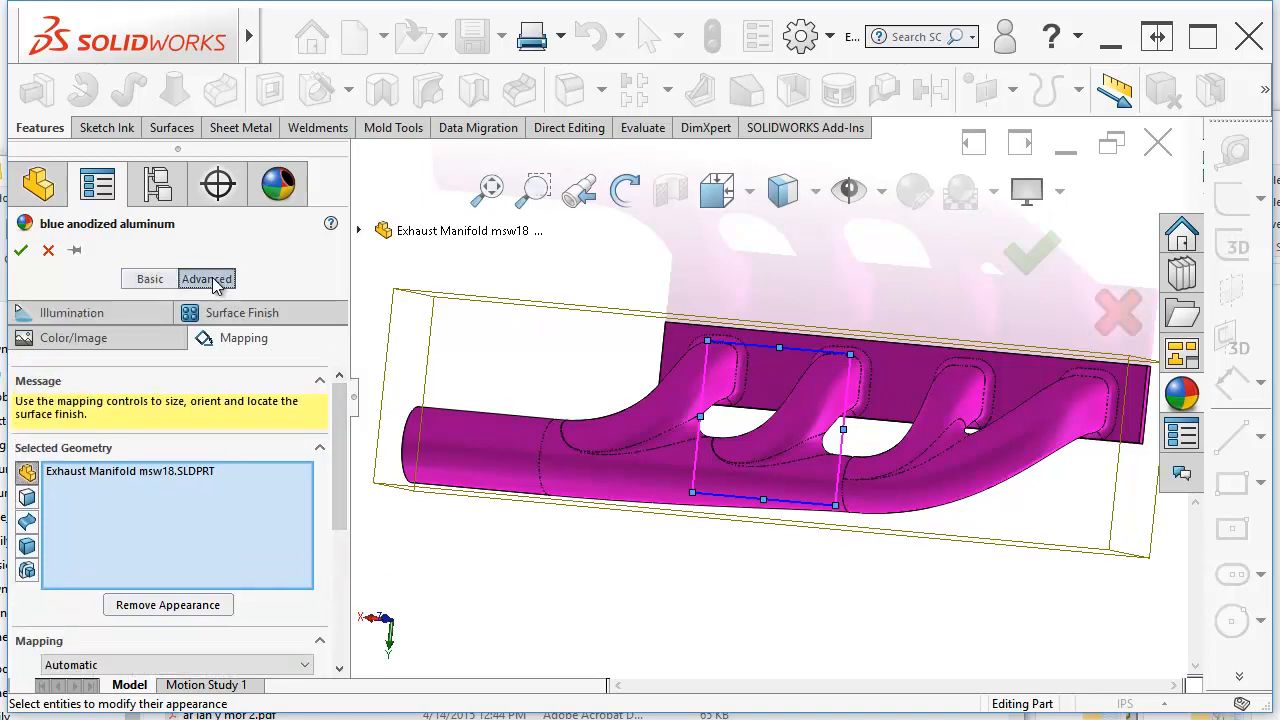
click(121, 310)
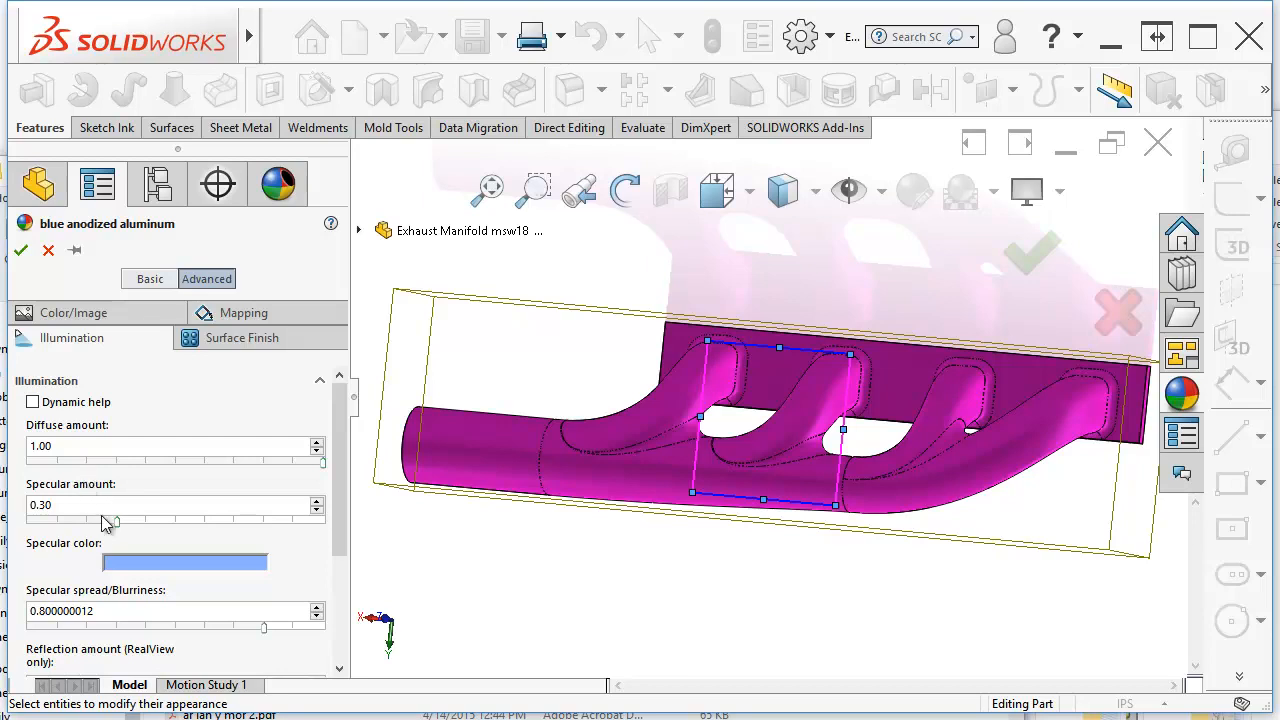
scroll(112, 535, down, 3)
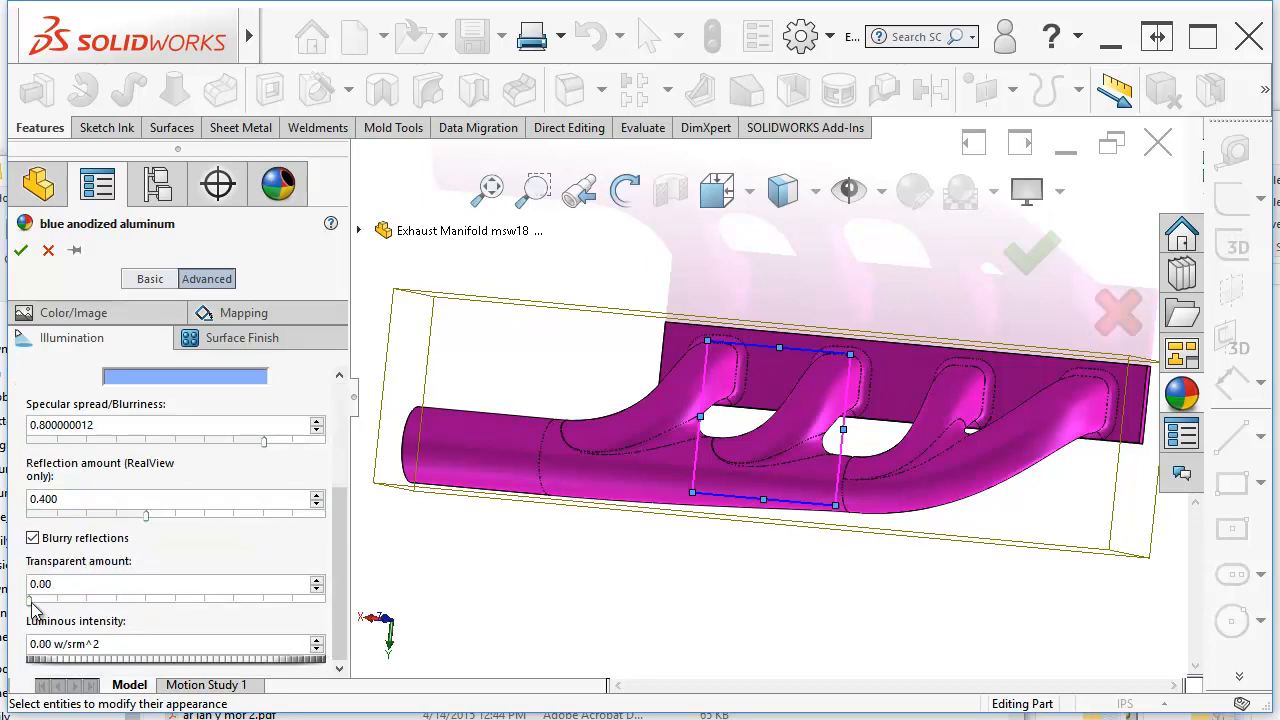
drag(31, 602, 235, 605)
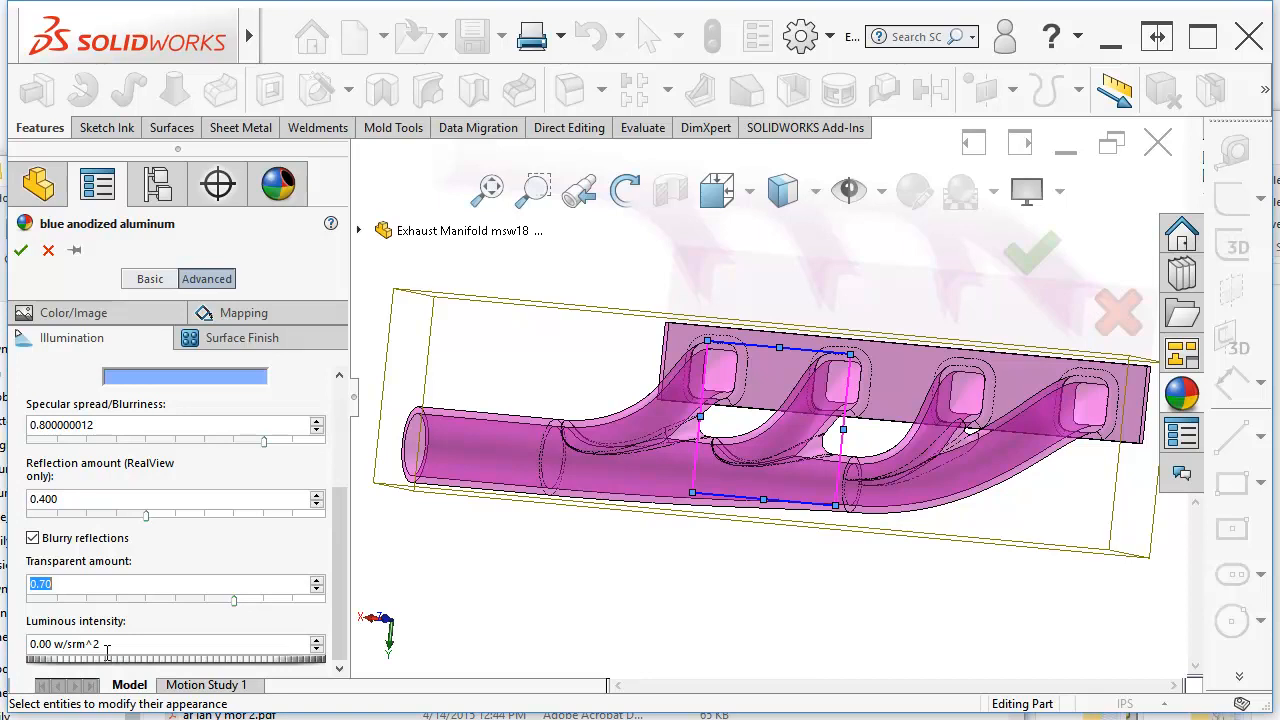
Step: Raise the luminous intensity of the appearance to 0.48 w/srm^2 and apply the appearance changes
drag(65, 659, 84, 659)
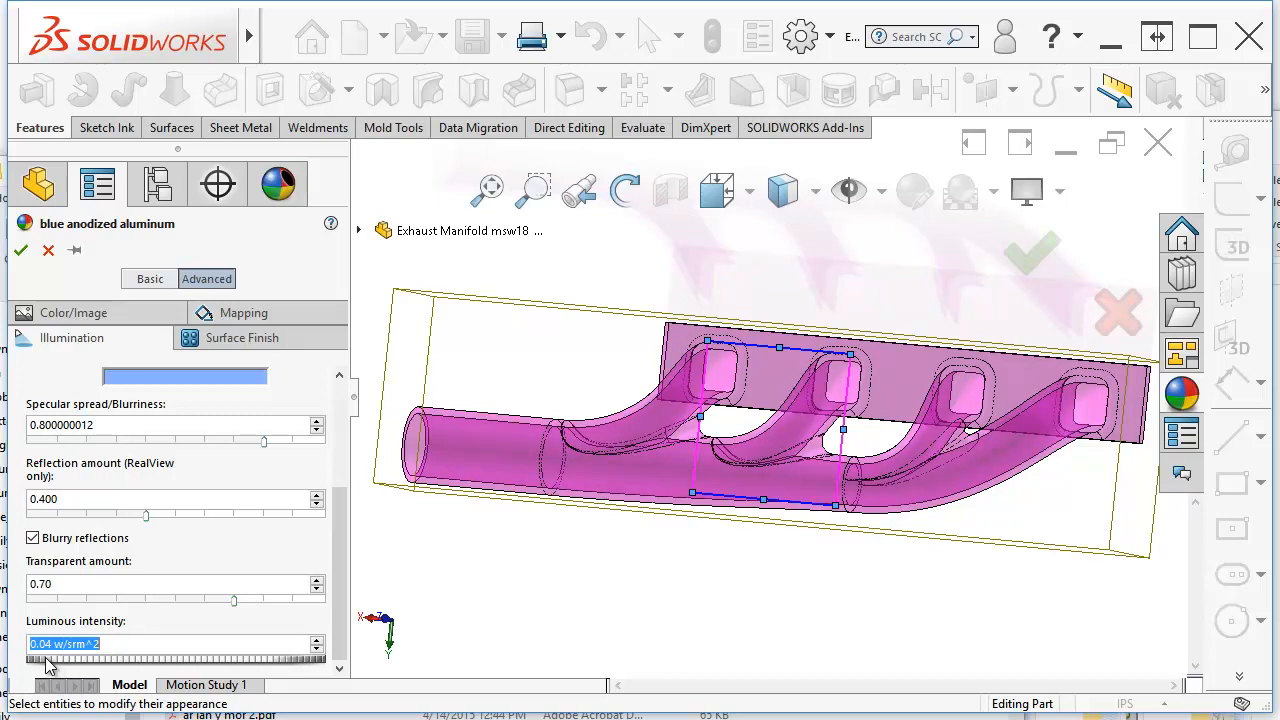
drag(46, 659, 61, 659)
click(317, 641)
click(317, 642)
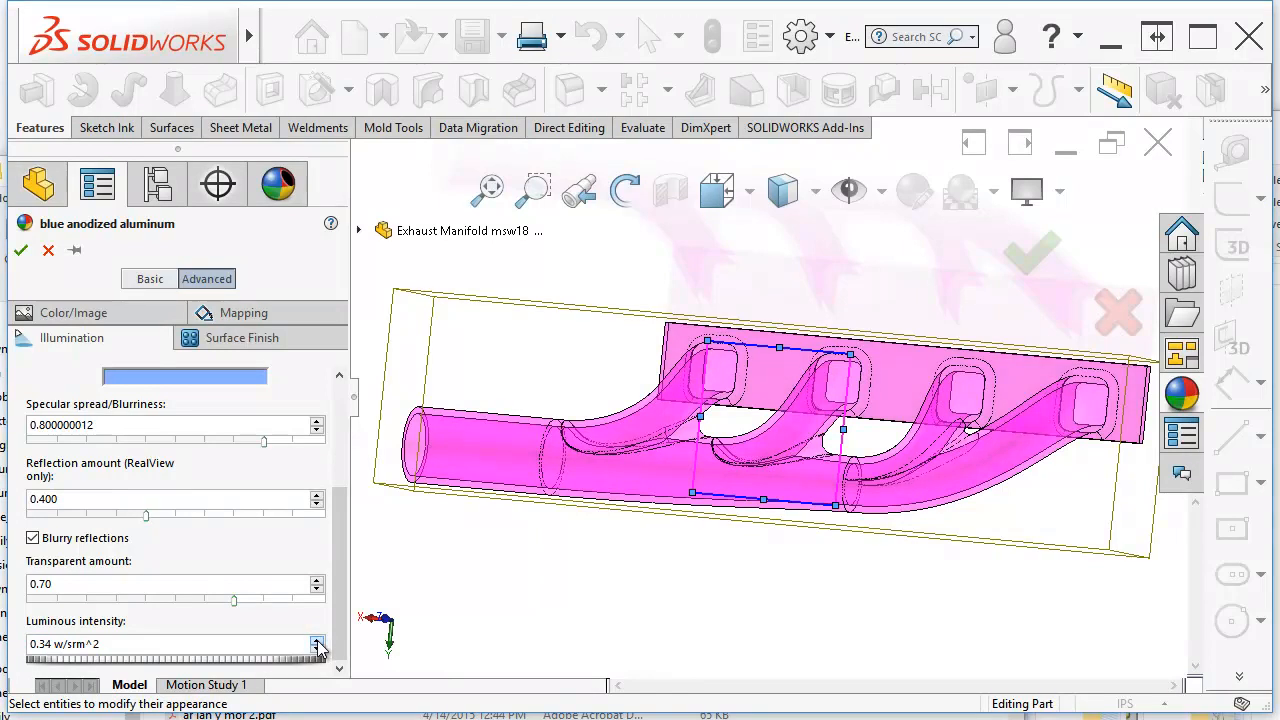
click(317, 643)
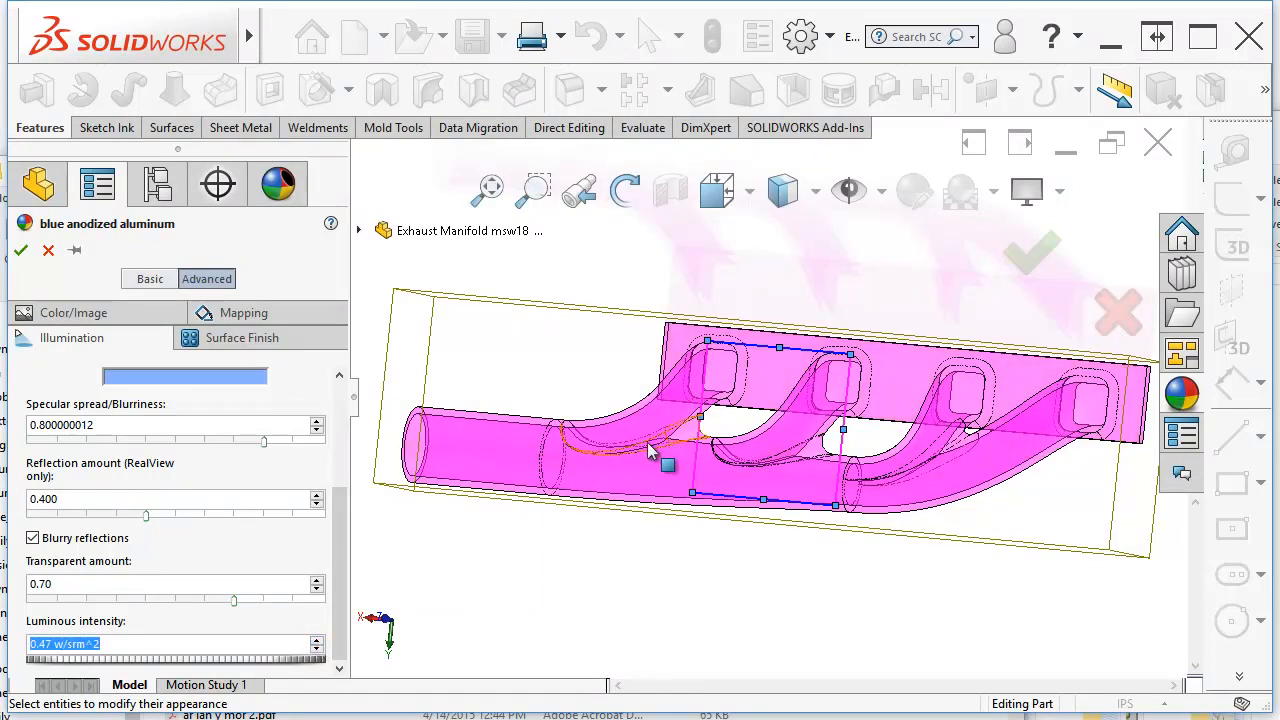
click(317, 643)
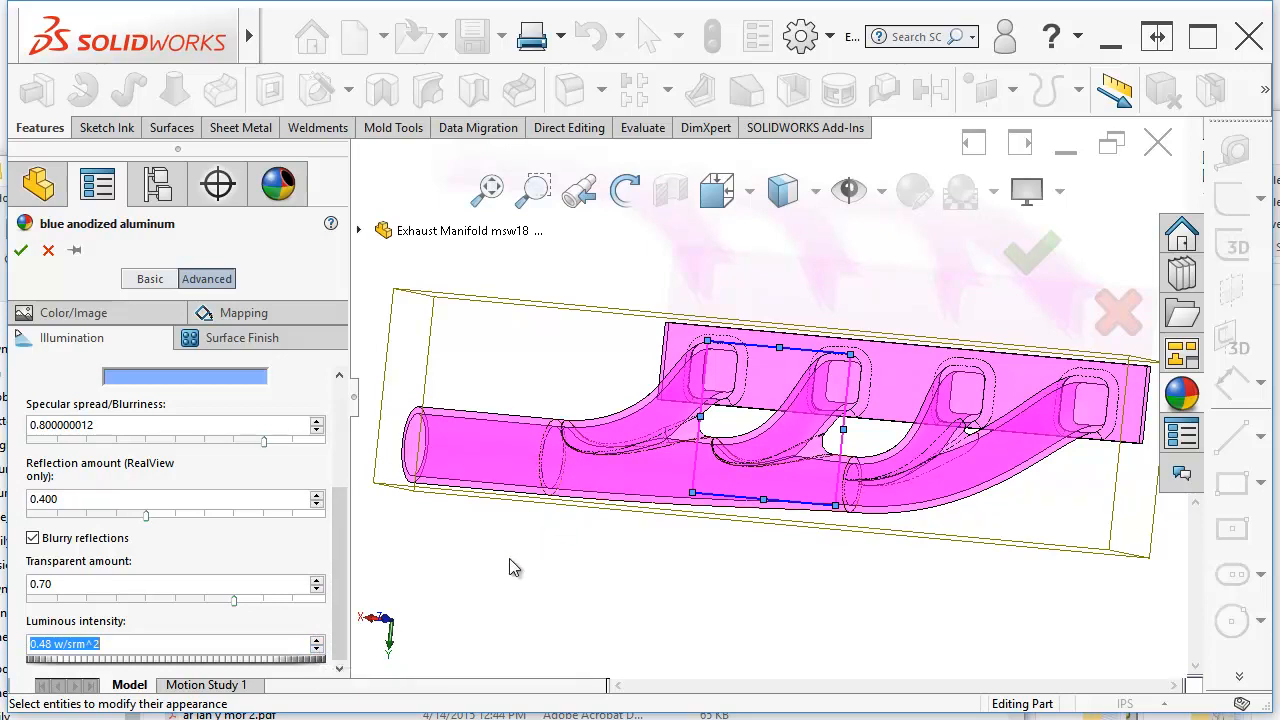
key(Return)
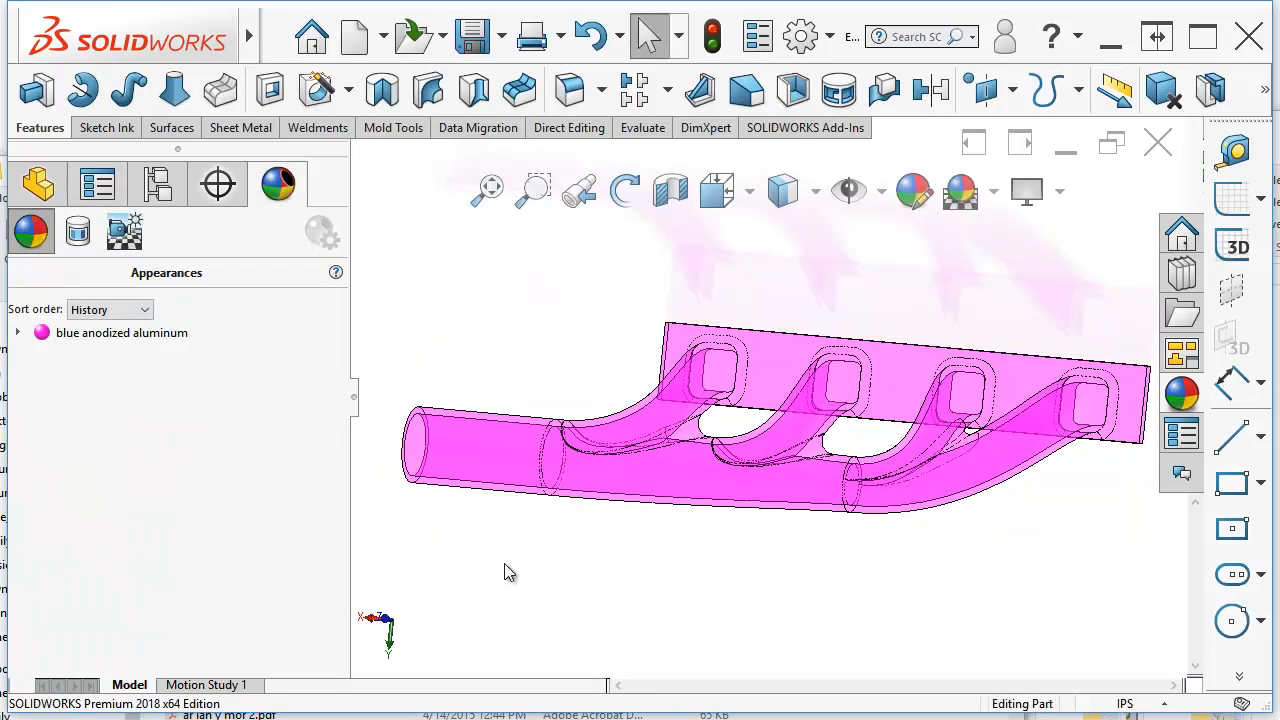
Step: Inspect the recolored manifold from another angle and return to the engine assembly window
mouse_move(668, 586)
middle_down()
mouse_move(697, 534)
mouse_move(688, 527)
middle_up()
mouse_move(459, 552)
middle_down()
mouse_move(648, 602)
mouse_move(679, 595)
middle_up()
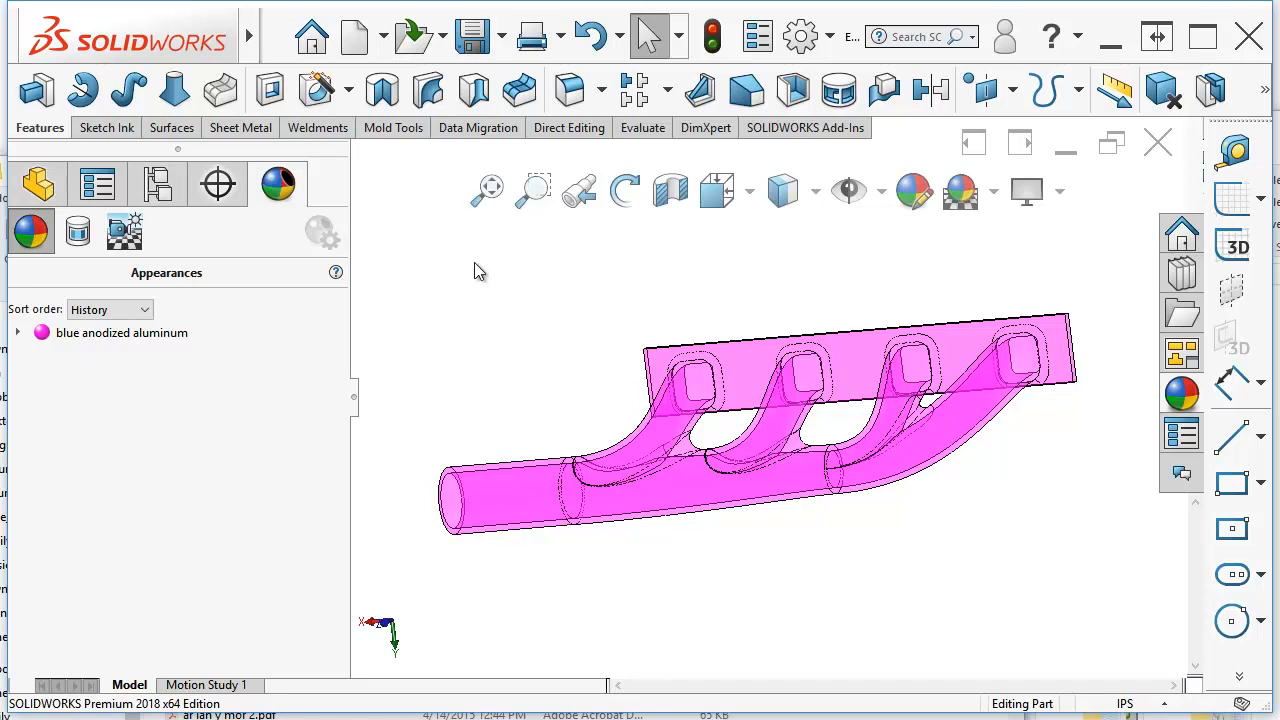
key(ctrl+Tab)
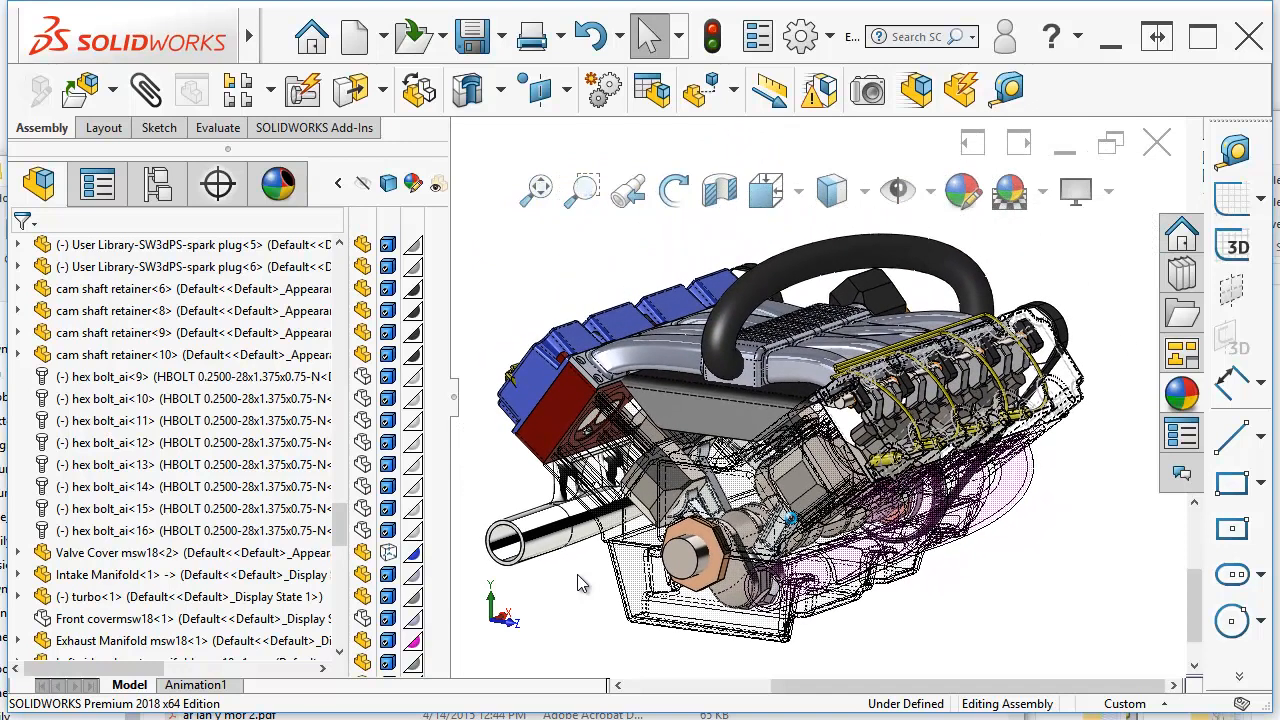
Step: Preview a zonal section view of the engine assembly, and reorient the unsectioned model to a corner view with the view selector
click(716, 195)
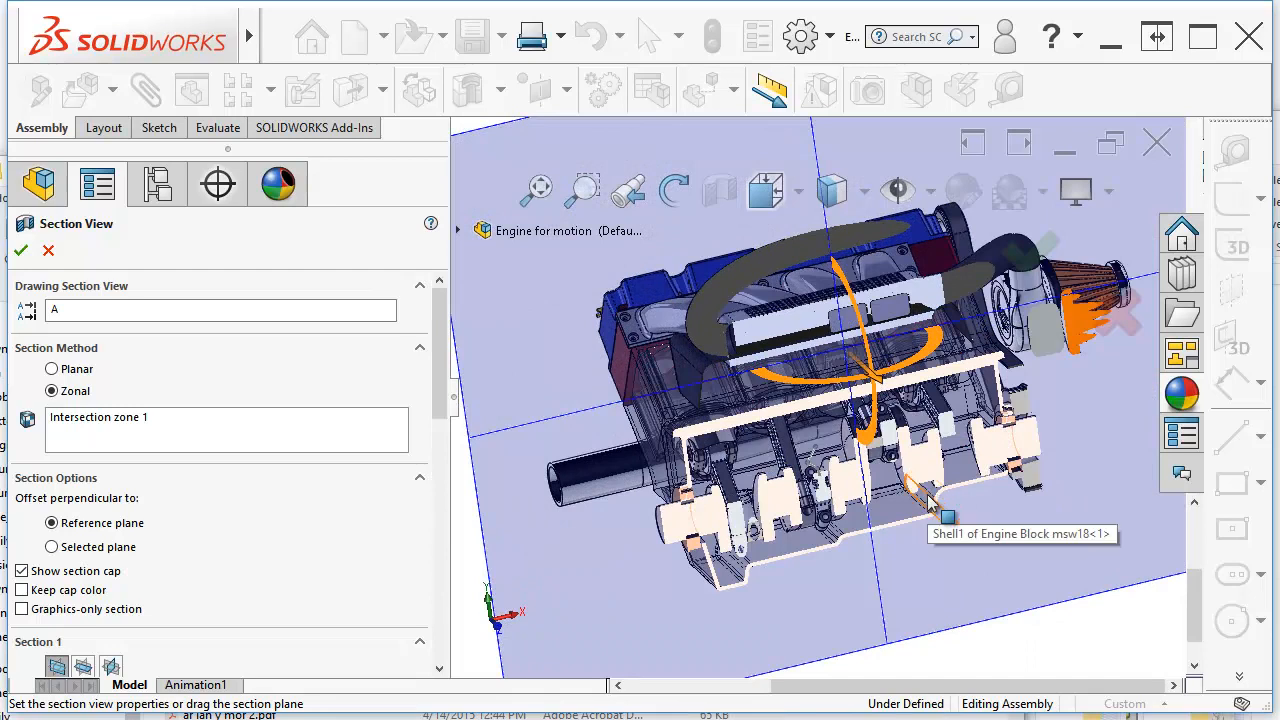
click(765, 190)
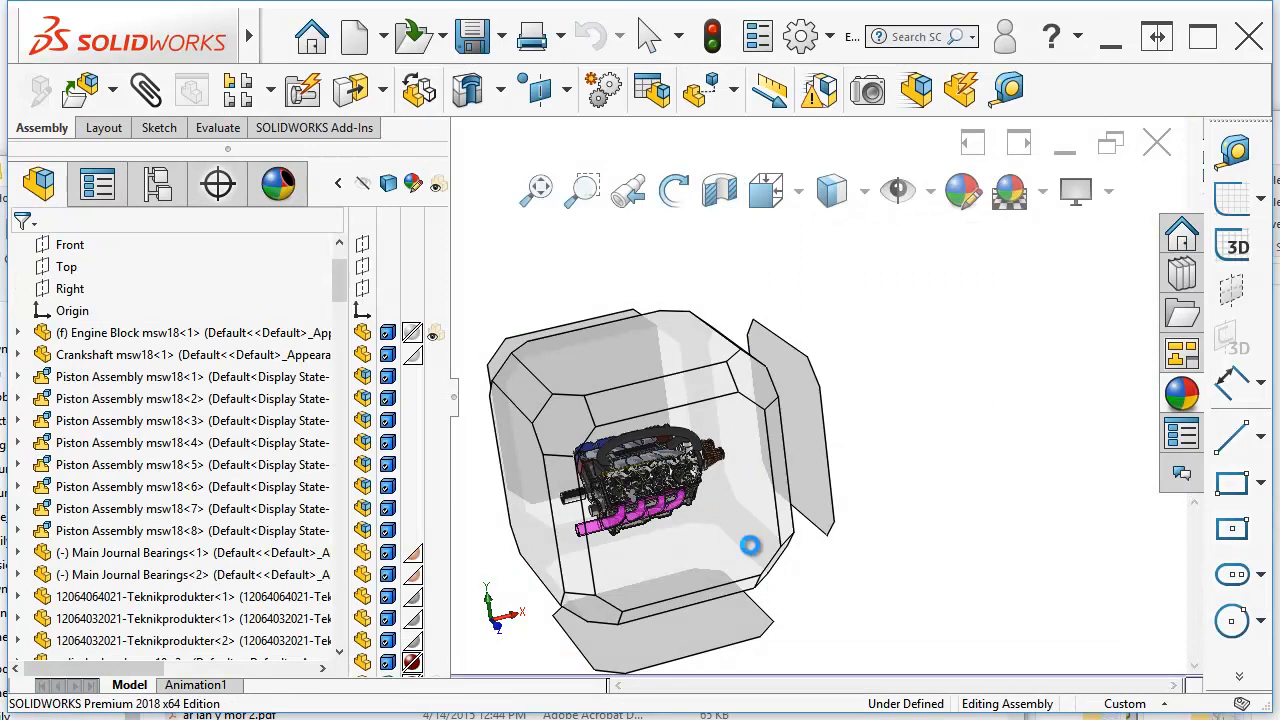
click(559, 417)
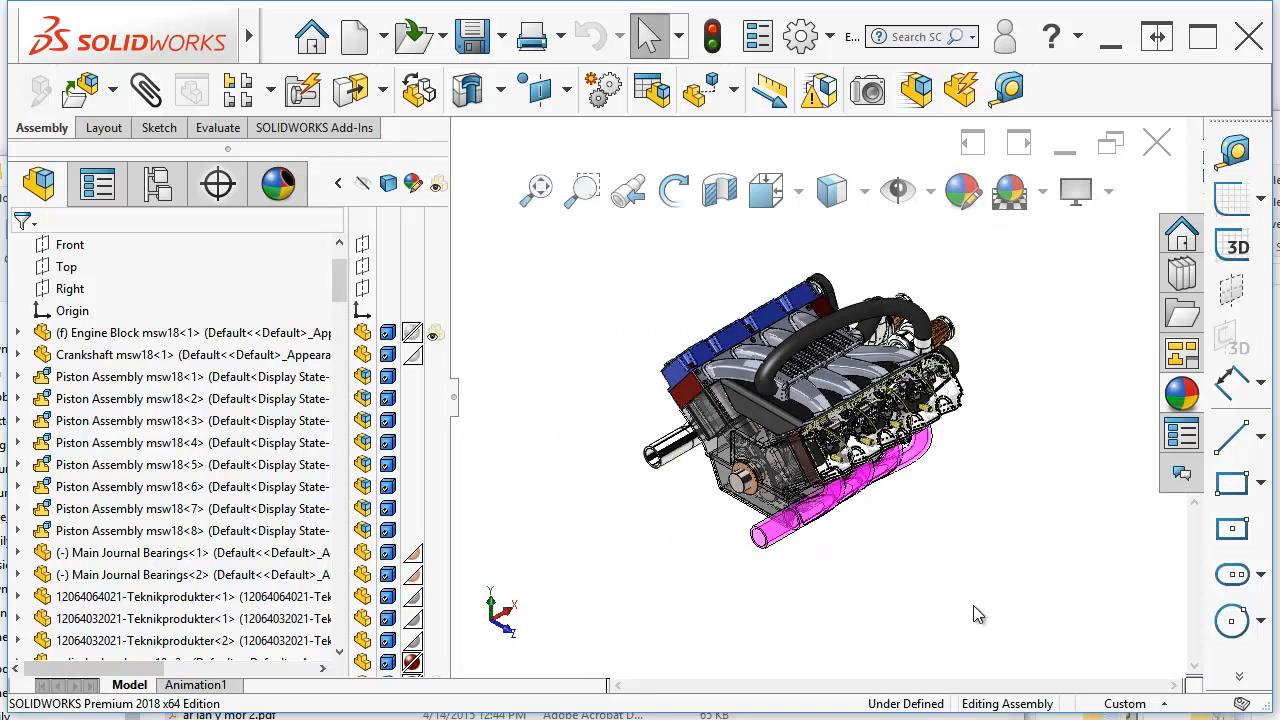
Step: Bring up the Orientation dialog beside the engine and examine its previous view, new view and standard view commands
key(space)
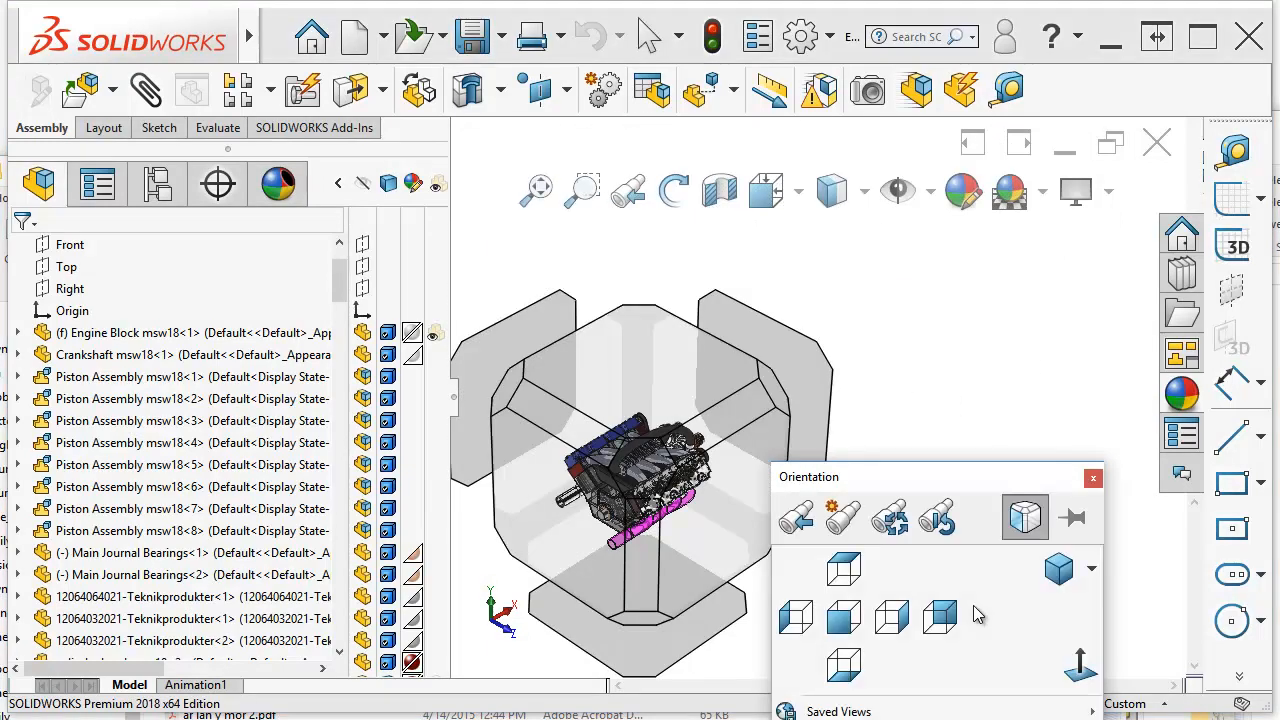
drag(918, 477, 990, 280)
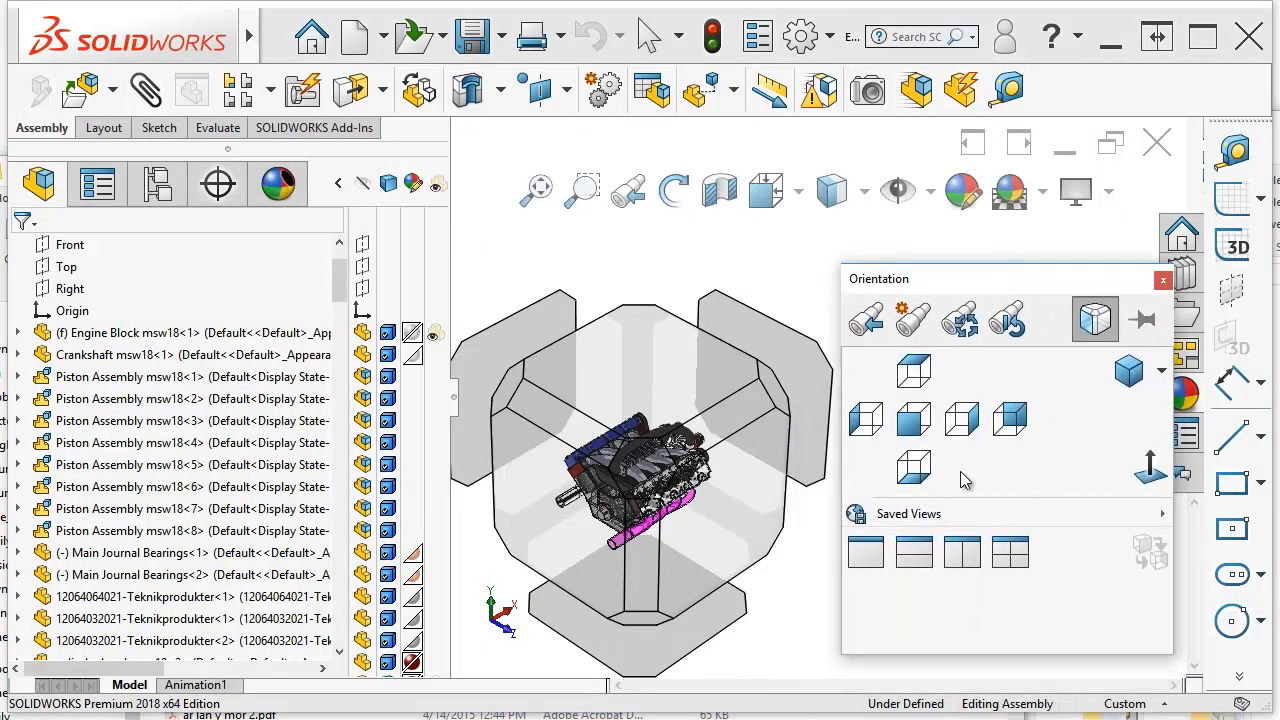
click(870, 338)
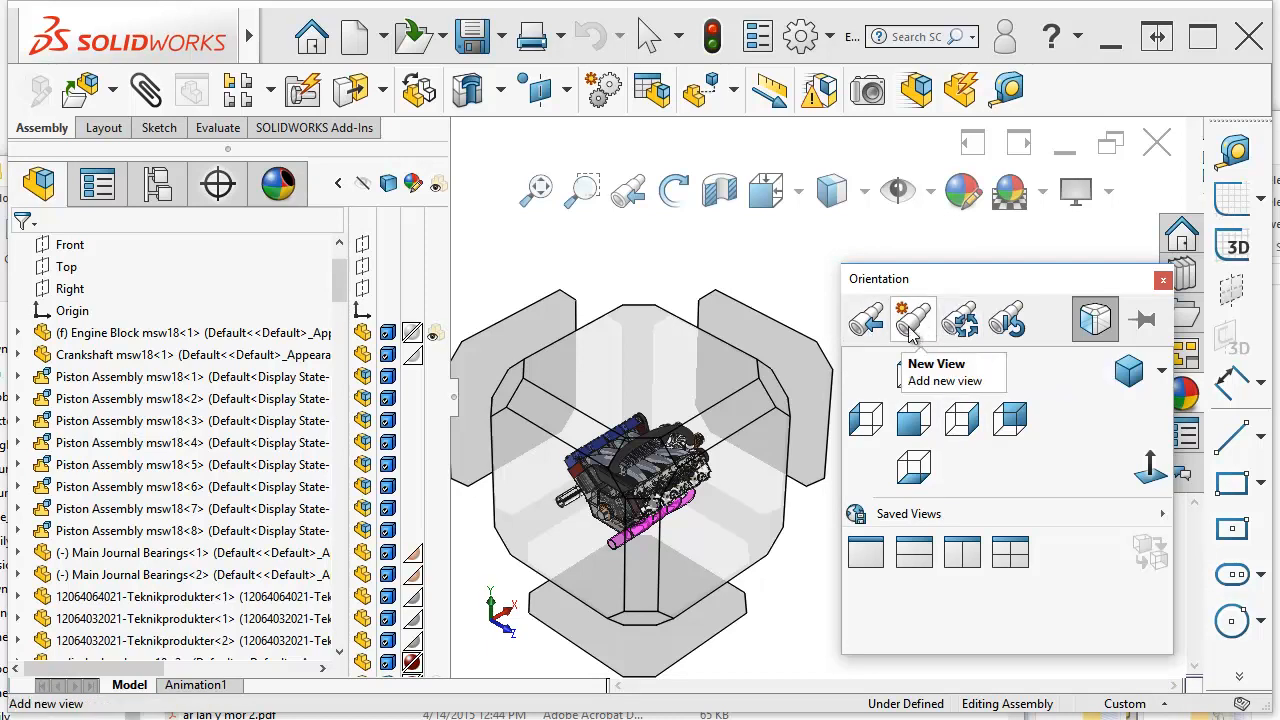
click(967, 330)
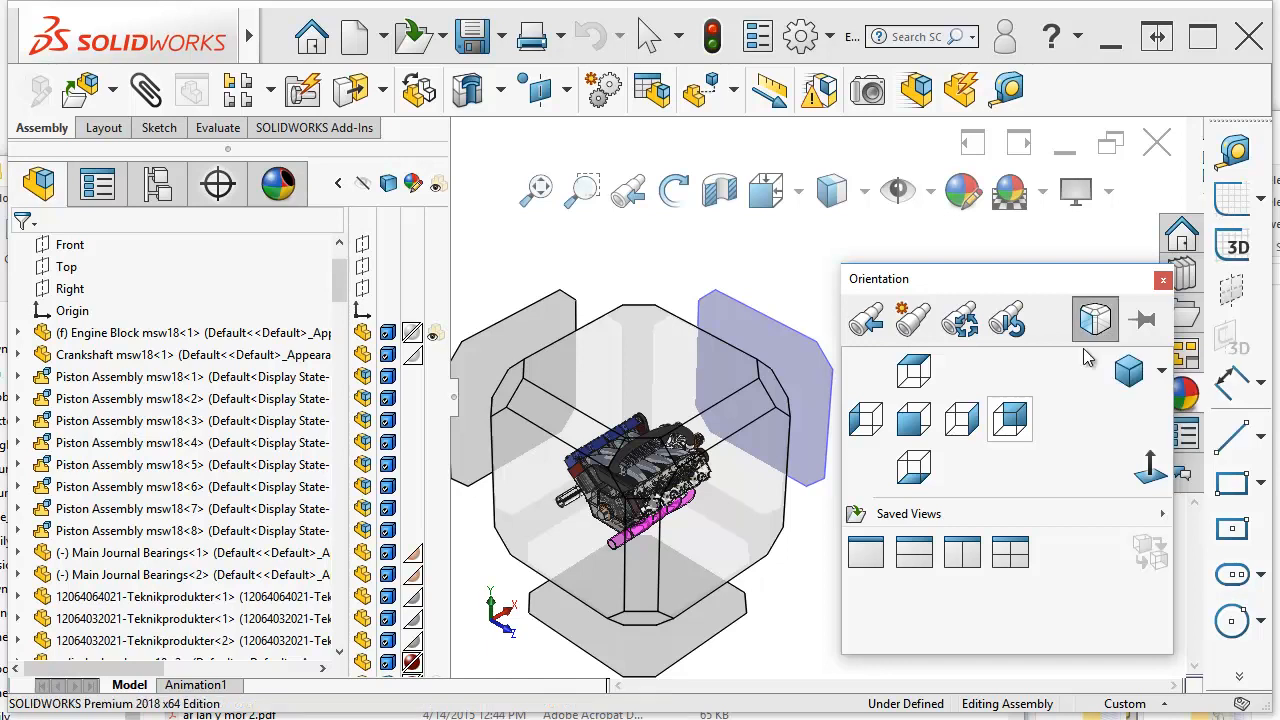
Step: Close the Orientation dialog and split the graphics area into four viewports, one beside and two below the engine view
click(1163, 373)
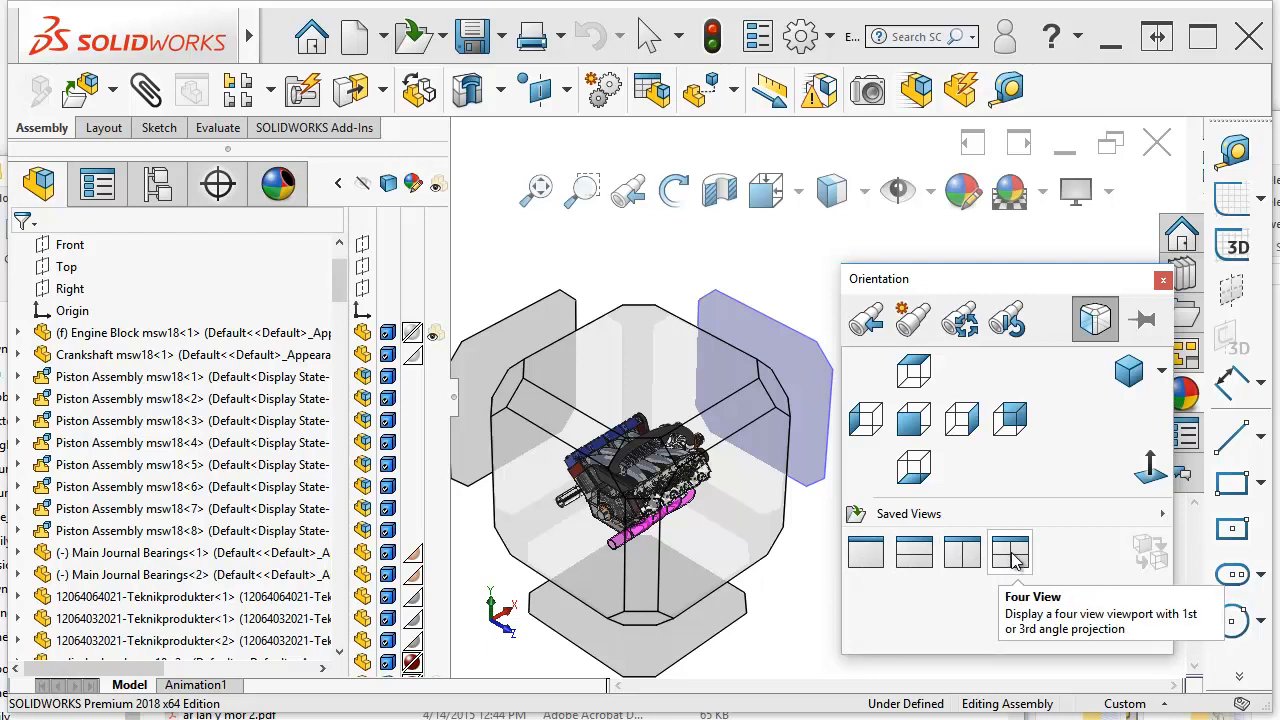
click(781, 623)
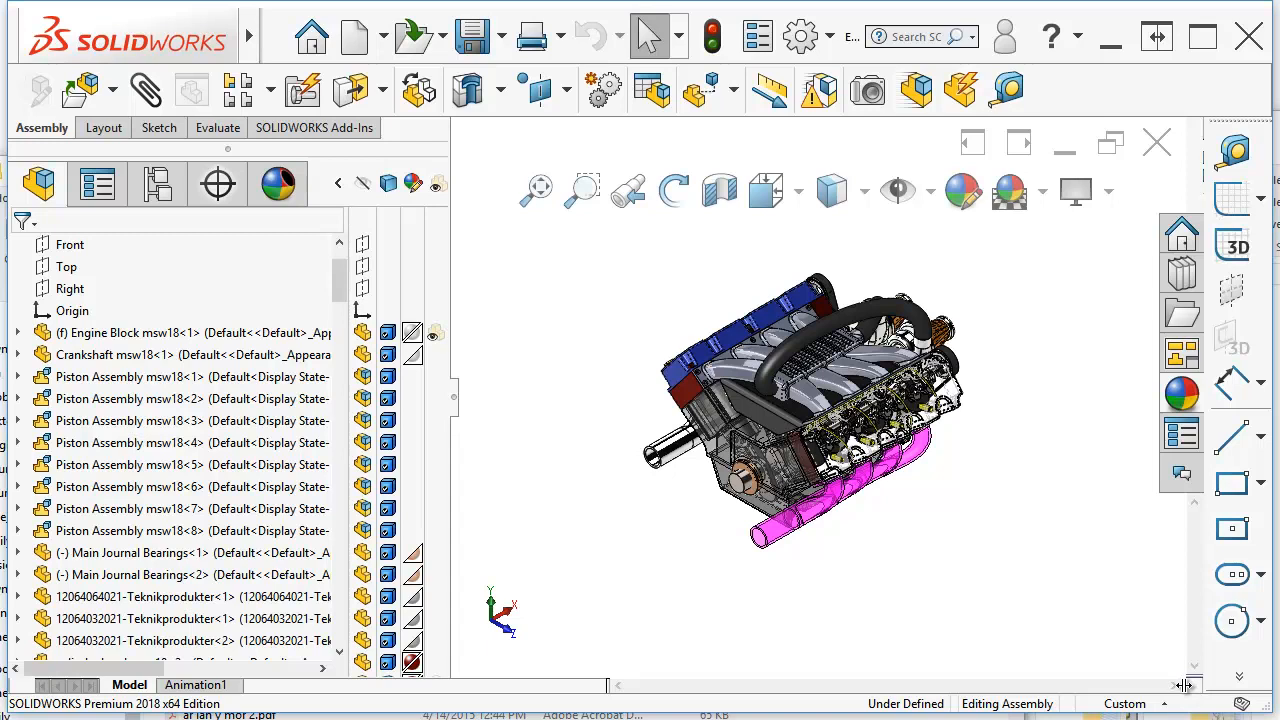
drag(1183, 685, 800, 685)
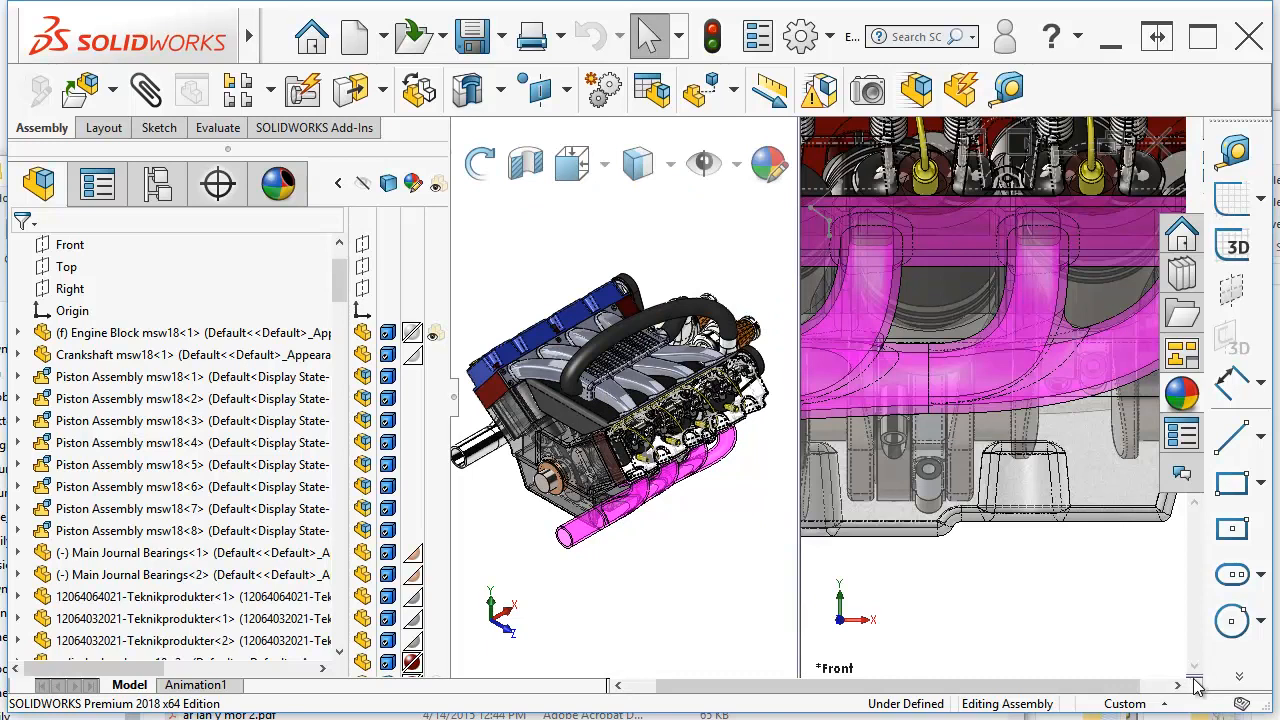
drag(1196, 676, 1097, 382)
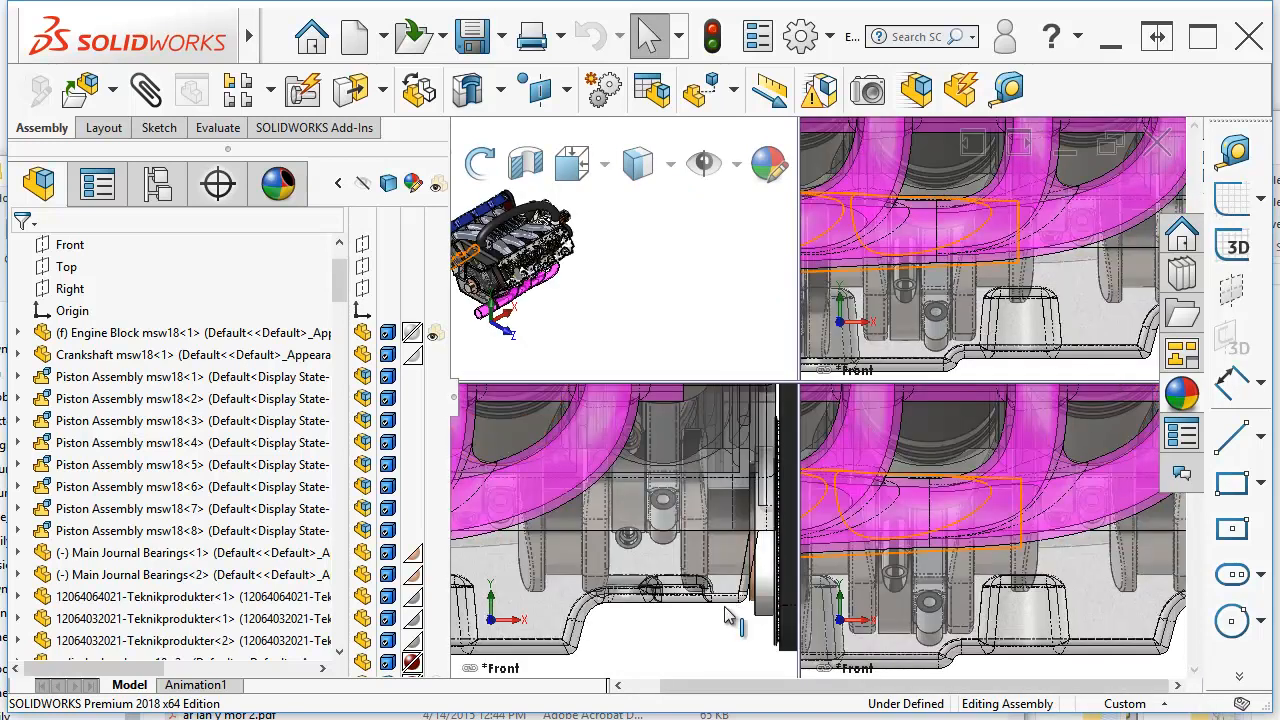
Step: Zoom out the linked front views, inspect the engine in the isometric viewport, and restore a single viewport
click(622, 638)
scroll(622, 638, up, 5)
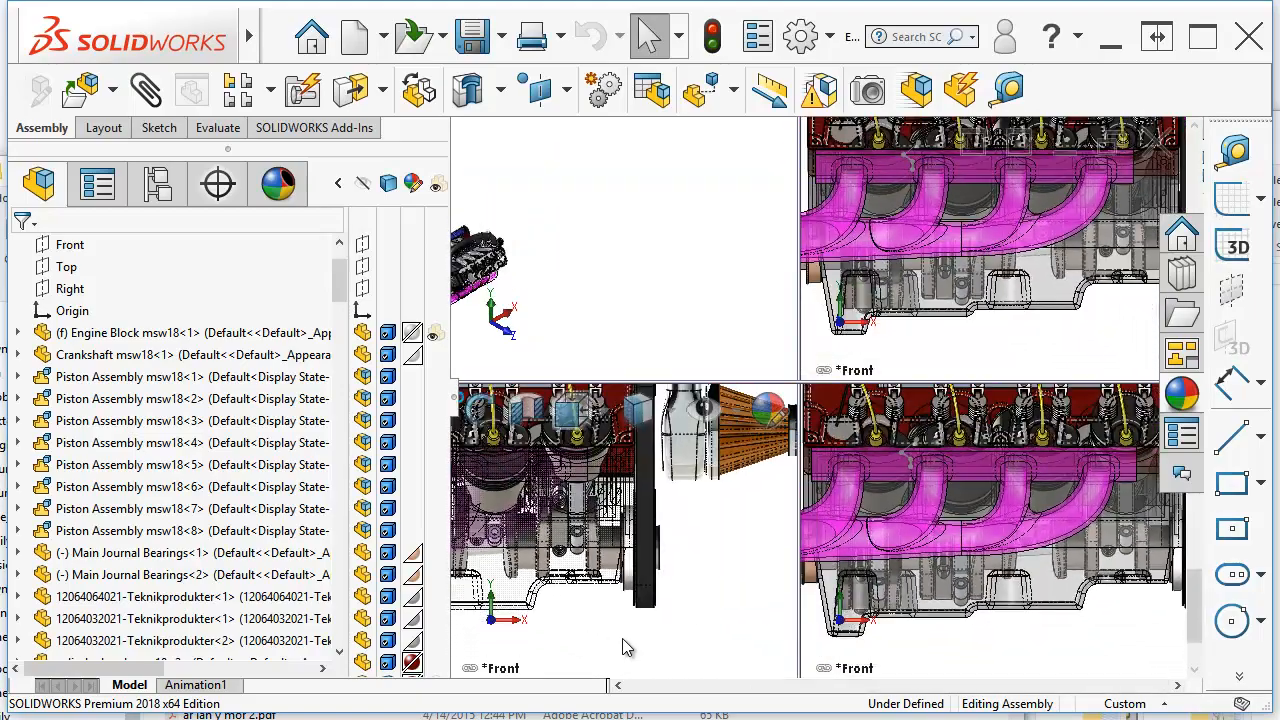
scroll(676, 603, up, 5)
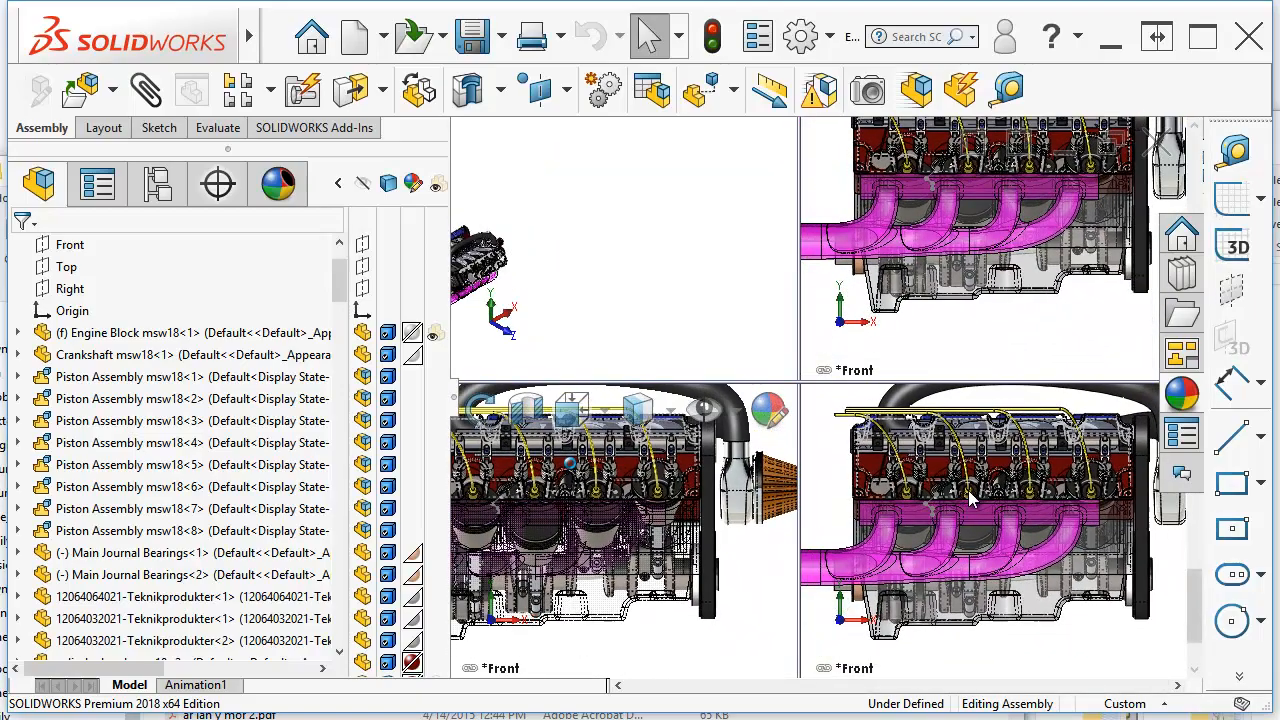
scroll(905, 522, up, 5)
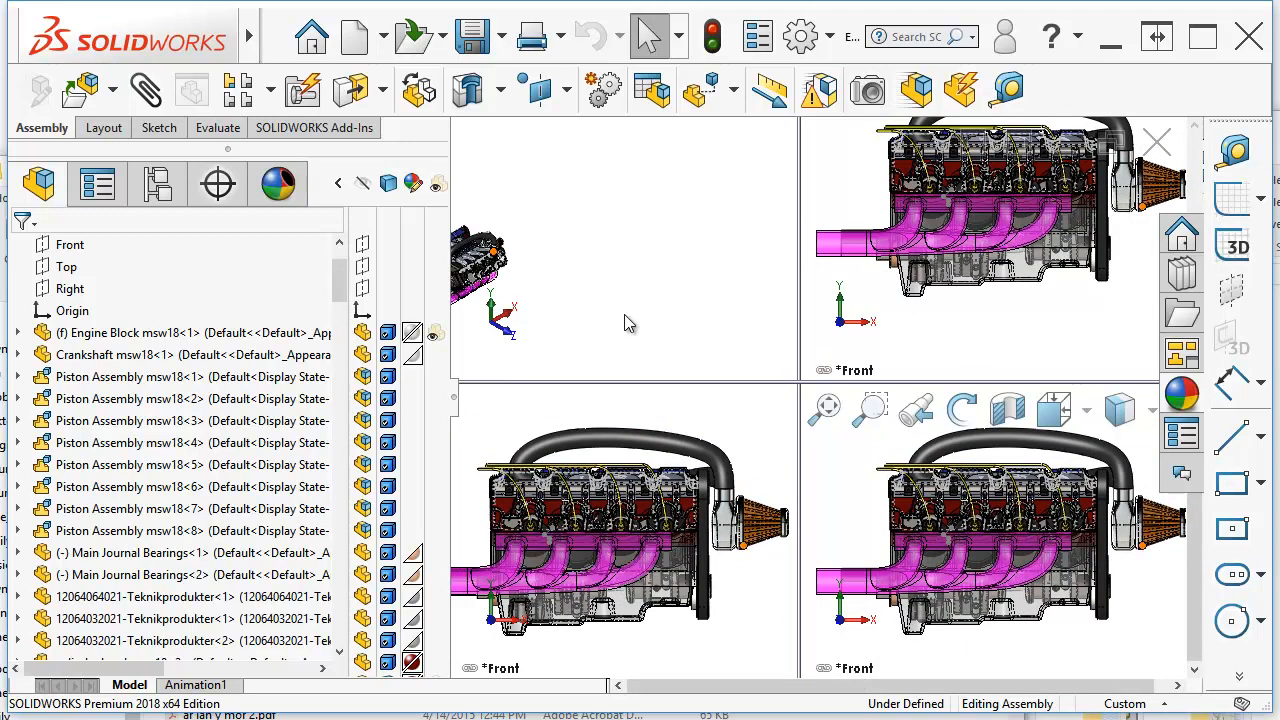
click(577, 266)
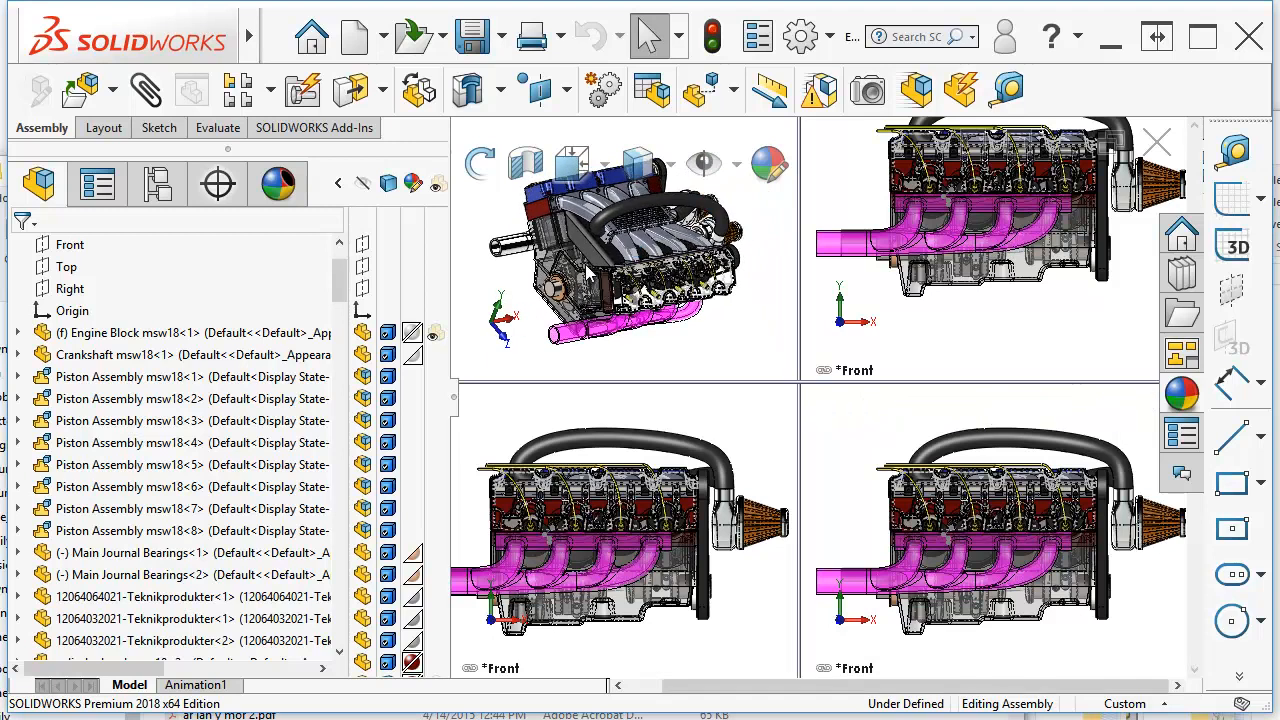
double_click(797, 383)
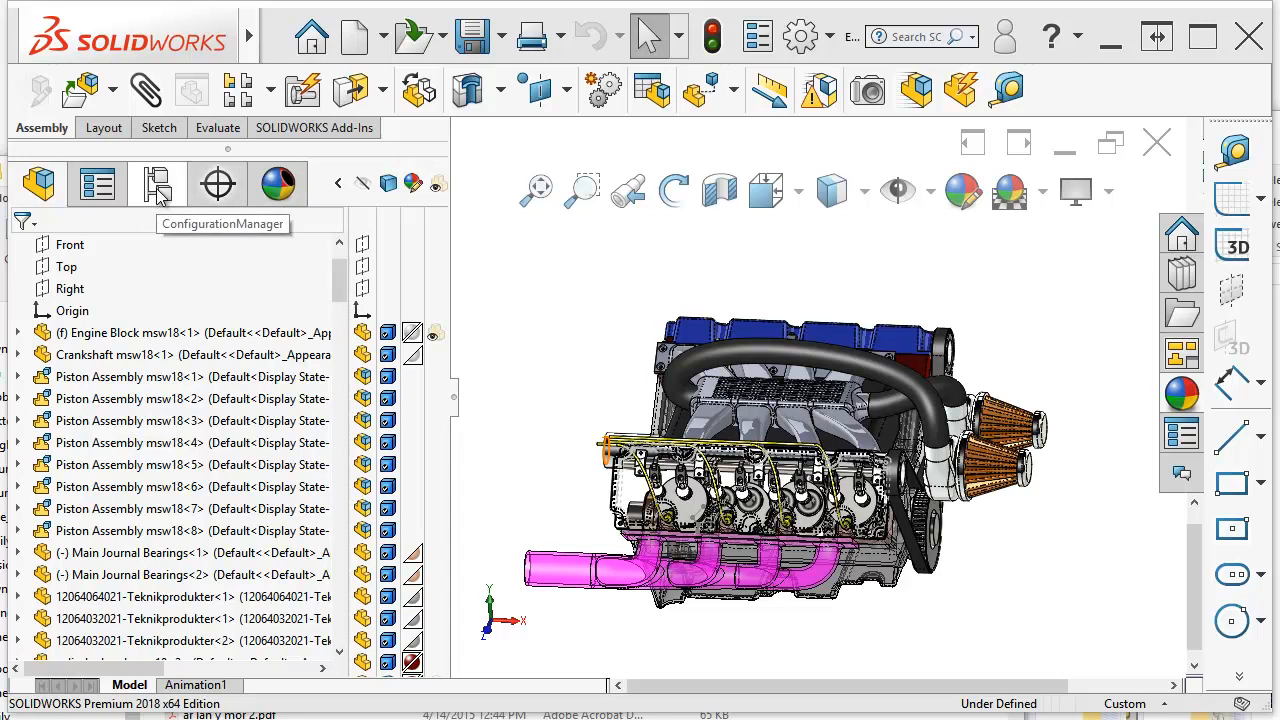
Step: Enlarge the Display States area of the ConfigurationManager and add a new display state to the assembly
click(158, 189)
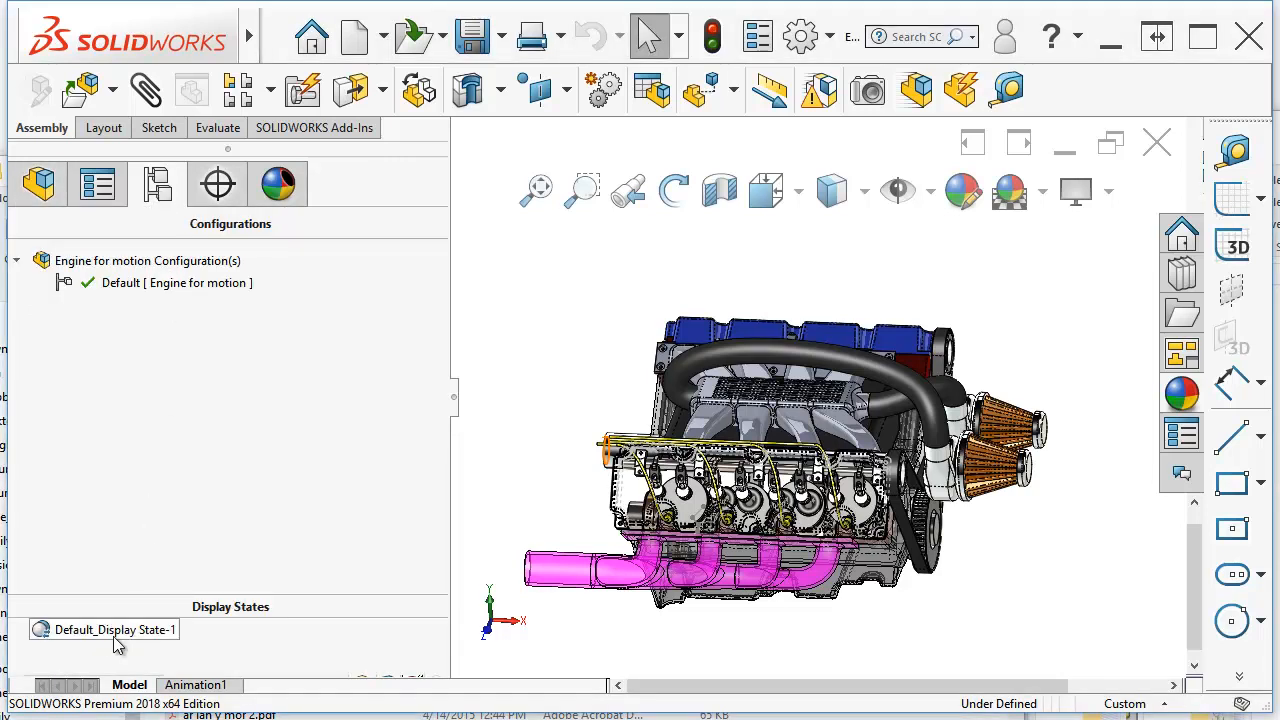
drag(222, 603, 220, 523)
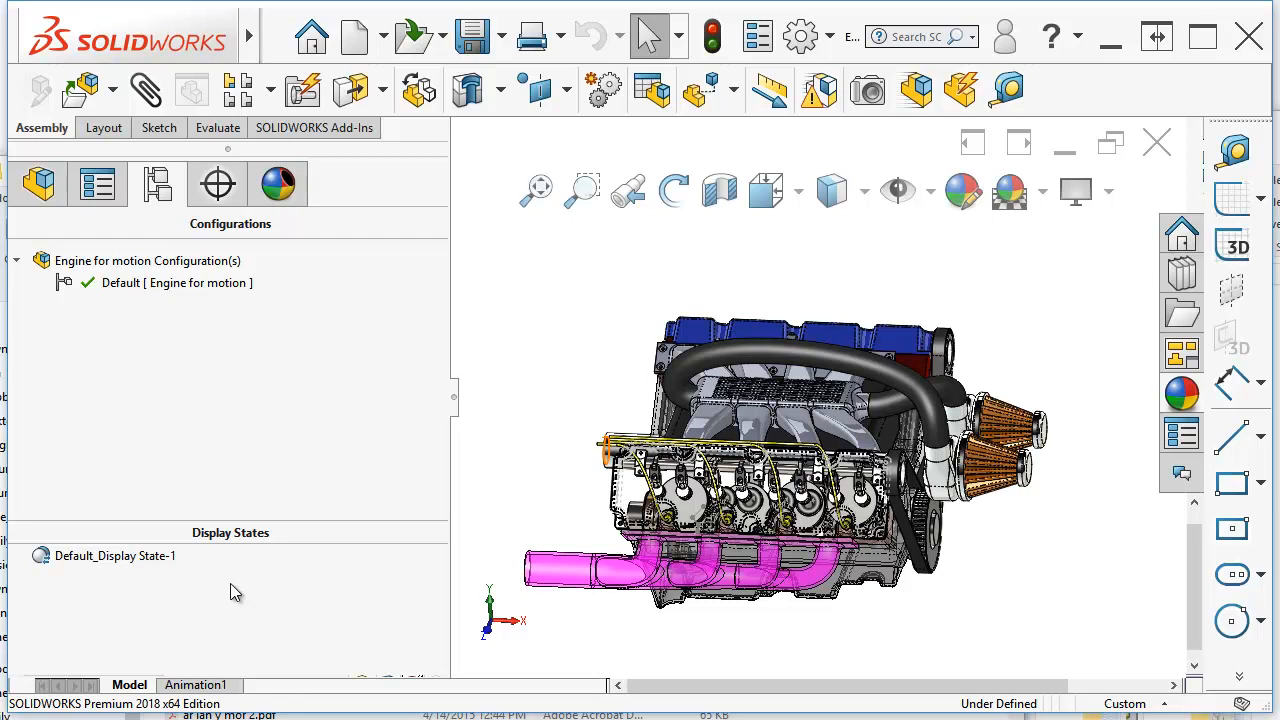
right_click(148, 564)
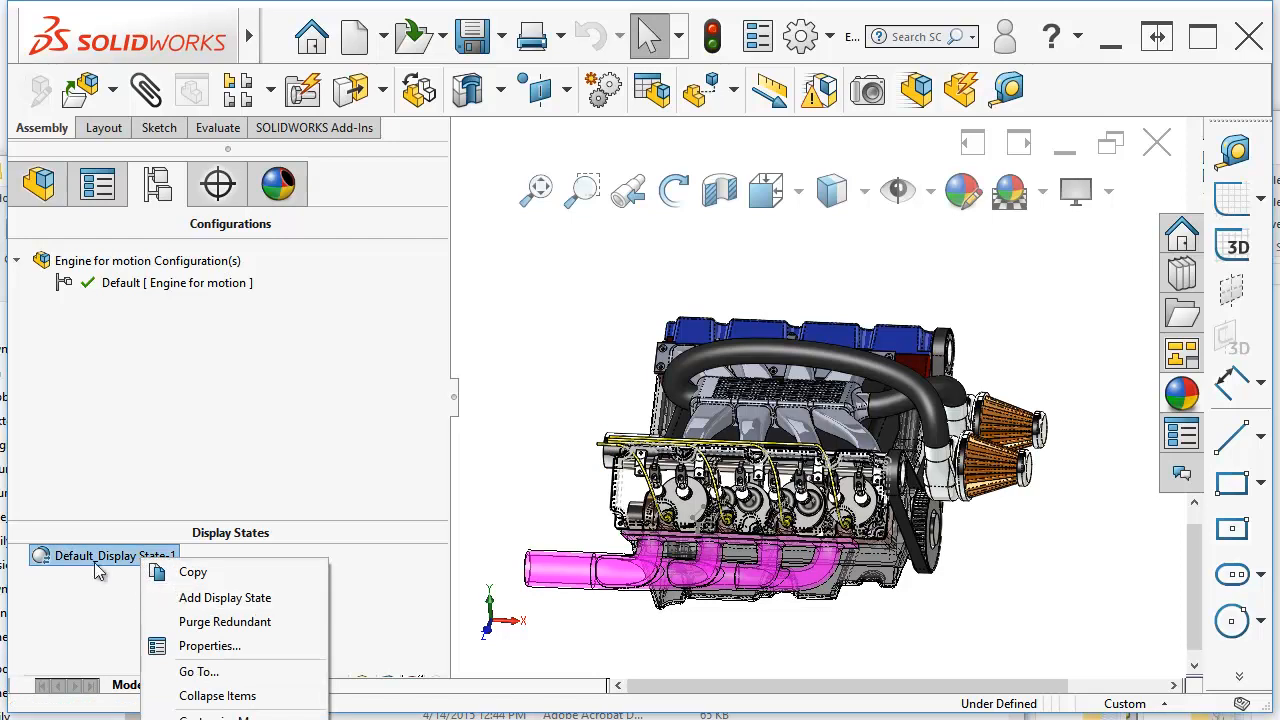
click(196, 600)
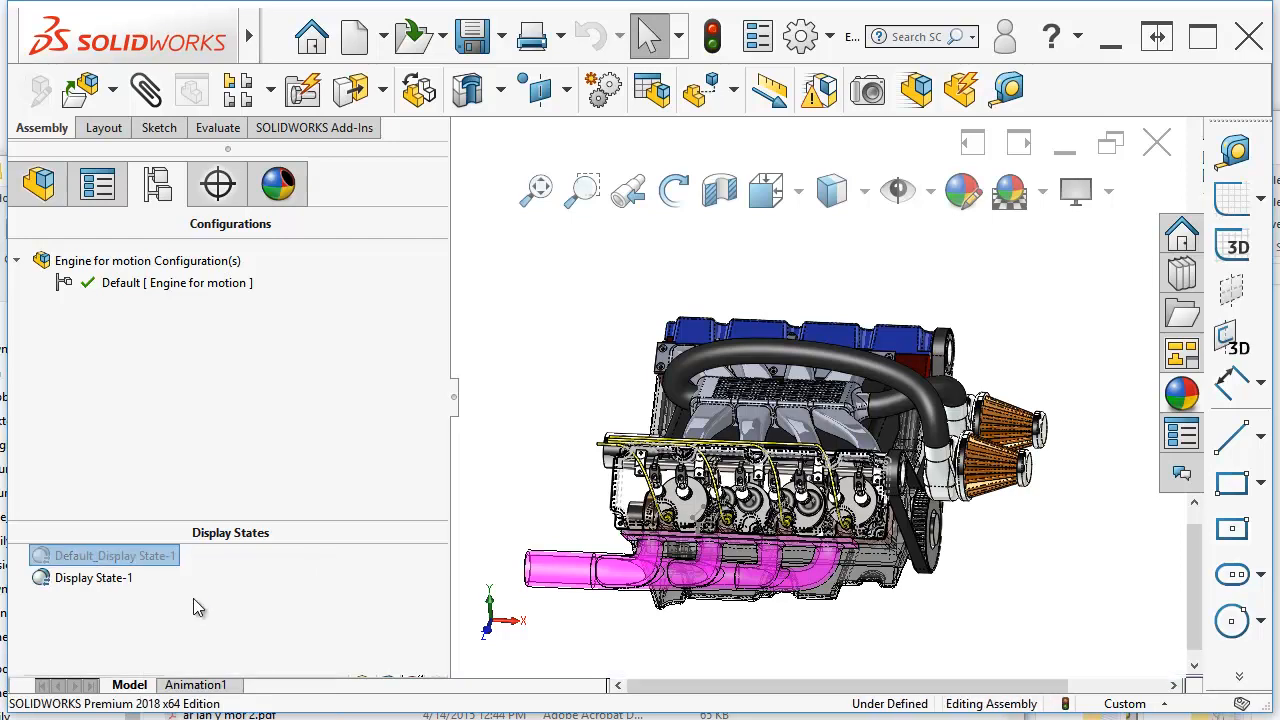
Step: Hide all components from Main Journal Bearings<1> through belt<1> in the new display state
click(40, 190)
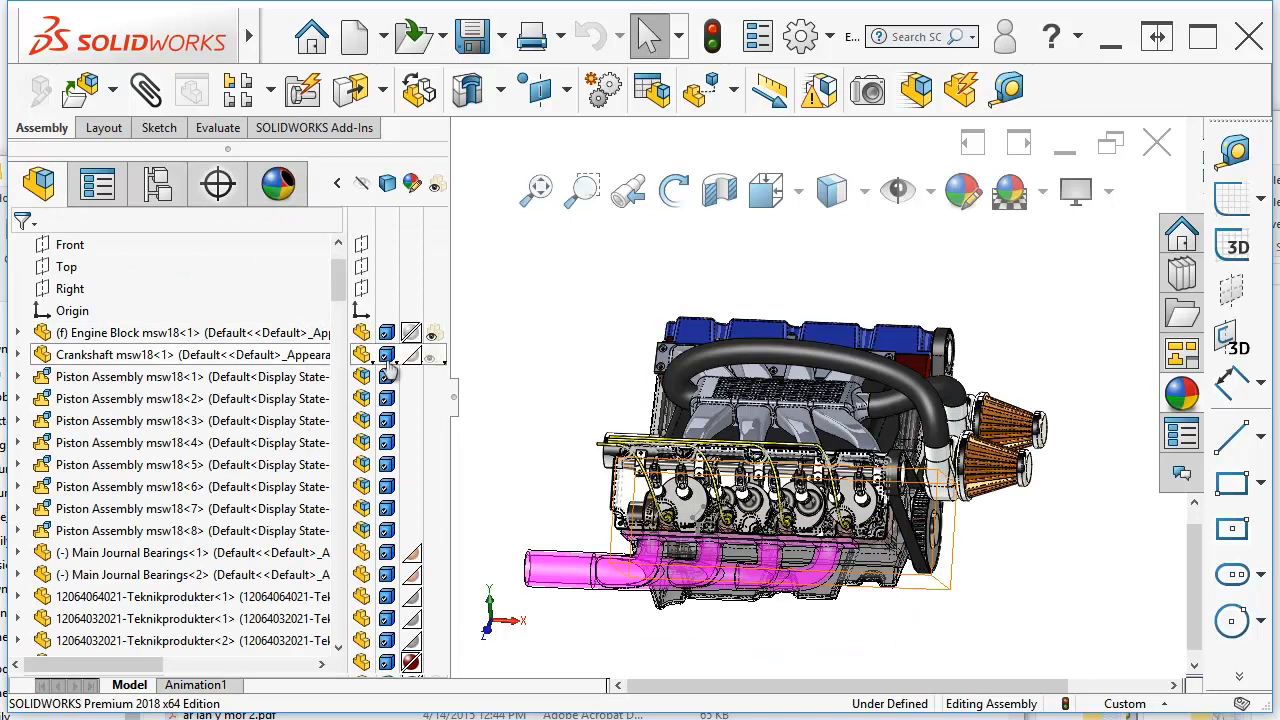
click(170, 550)
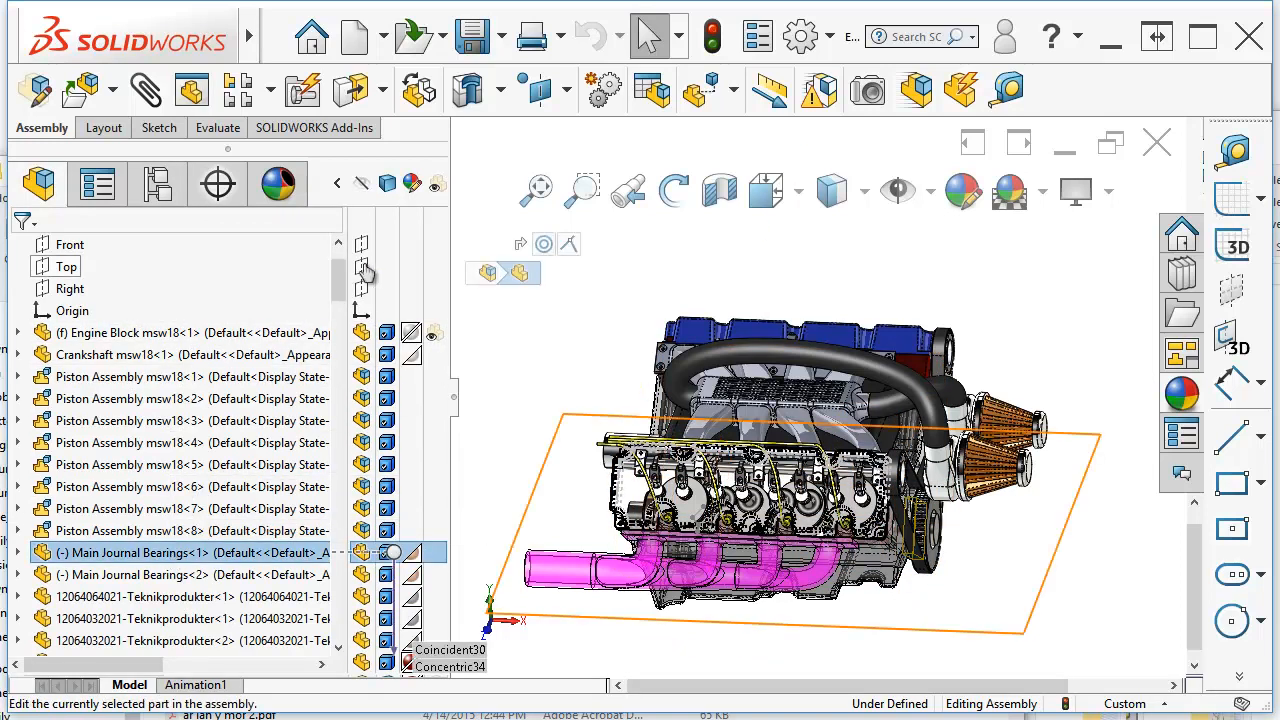
drag(343, 272, 347, 588)
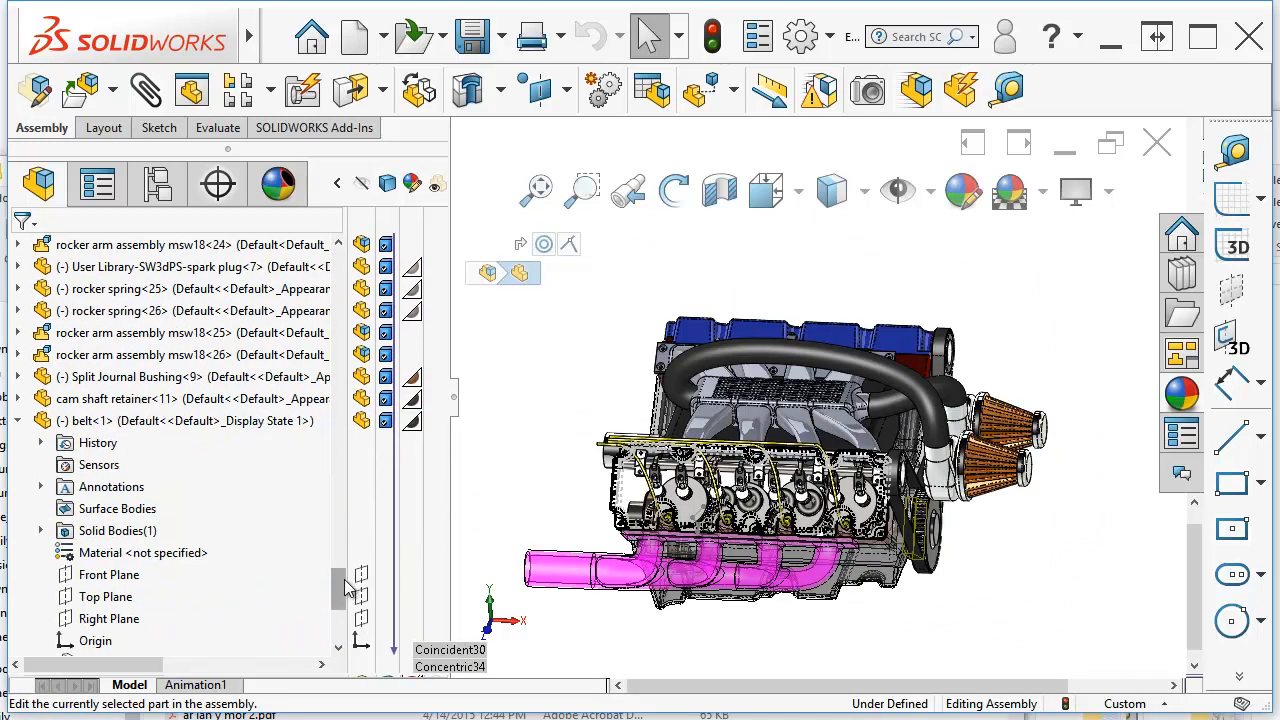
click(148, 424)
key(ctrl+a)
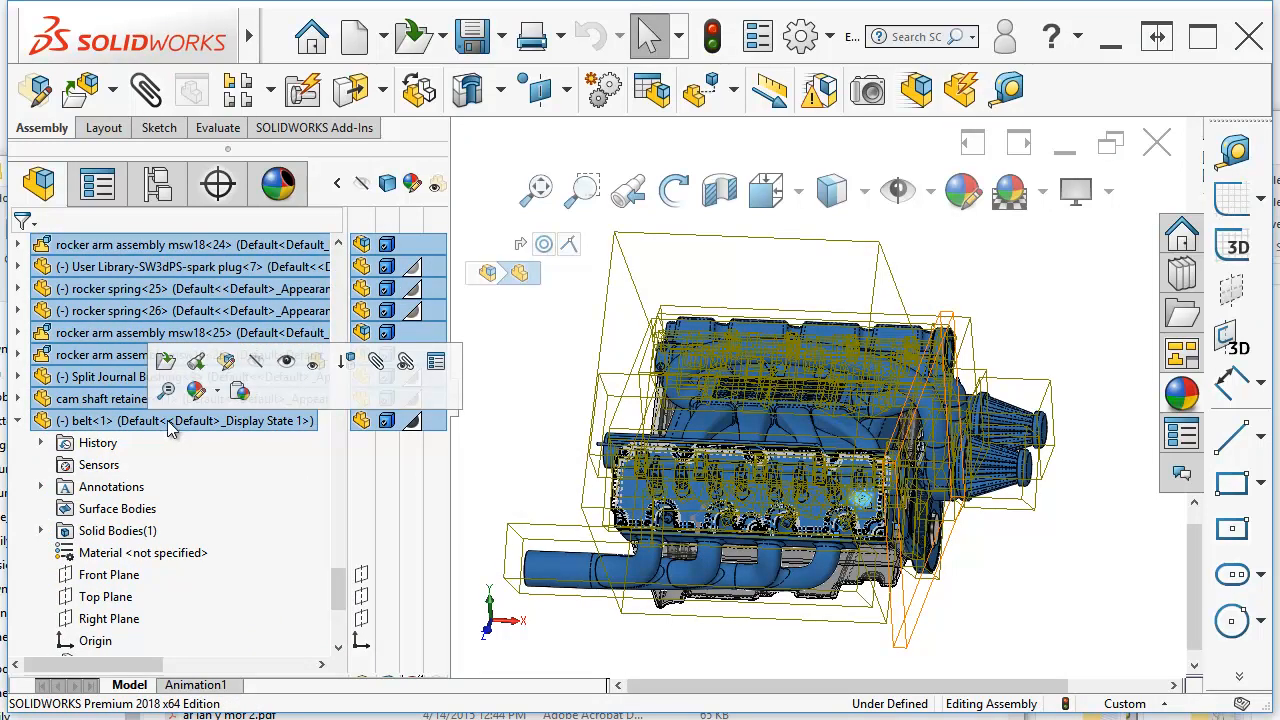
click(258, 366)
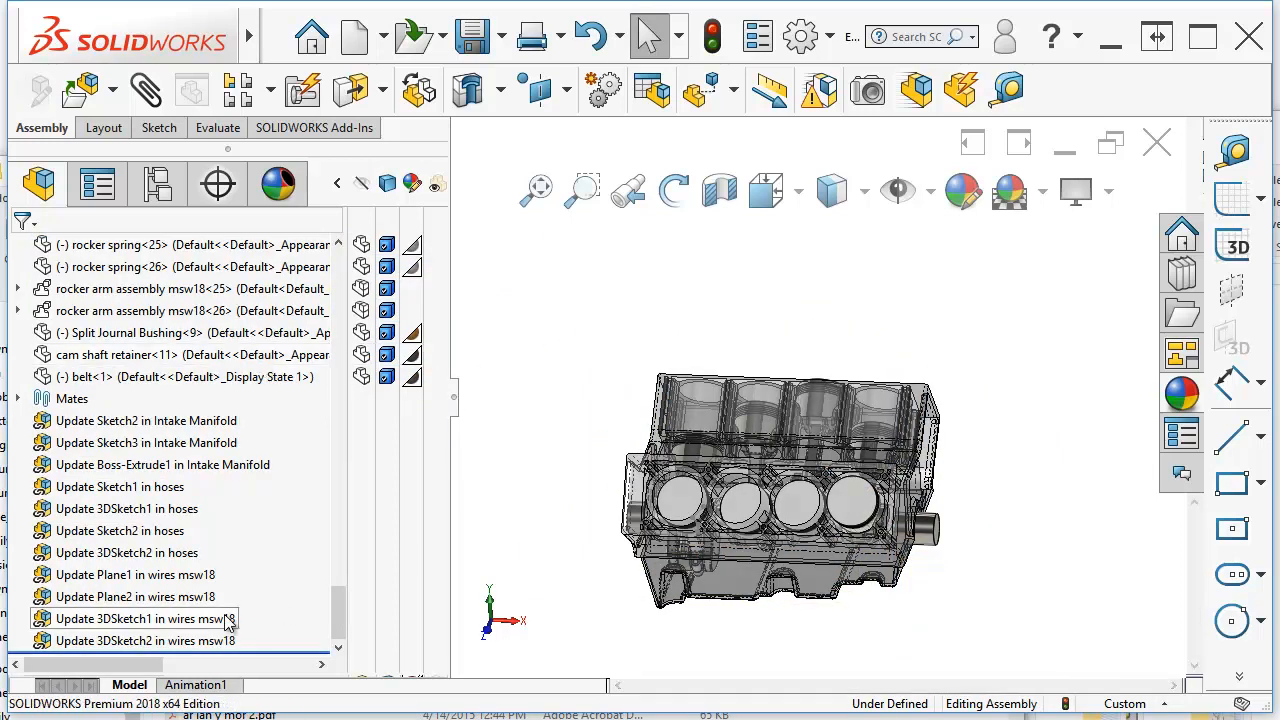
Step: Compare the default display state with the new one, and view the engine block from its crankshaft end
click(158, 184)
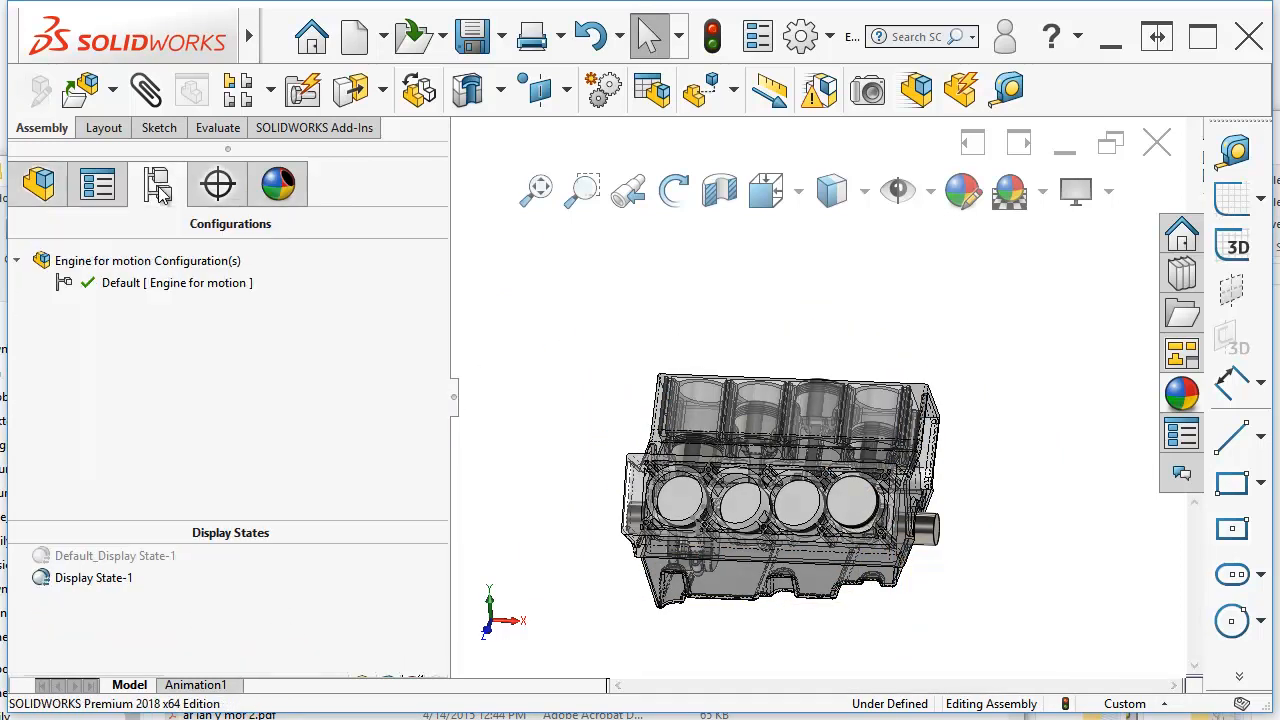
double_click(95, 561)
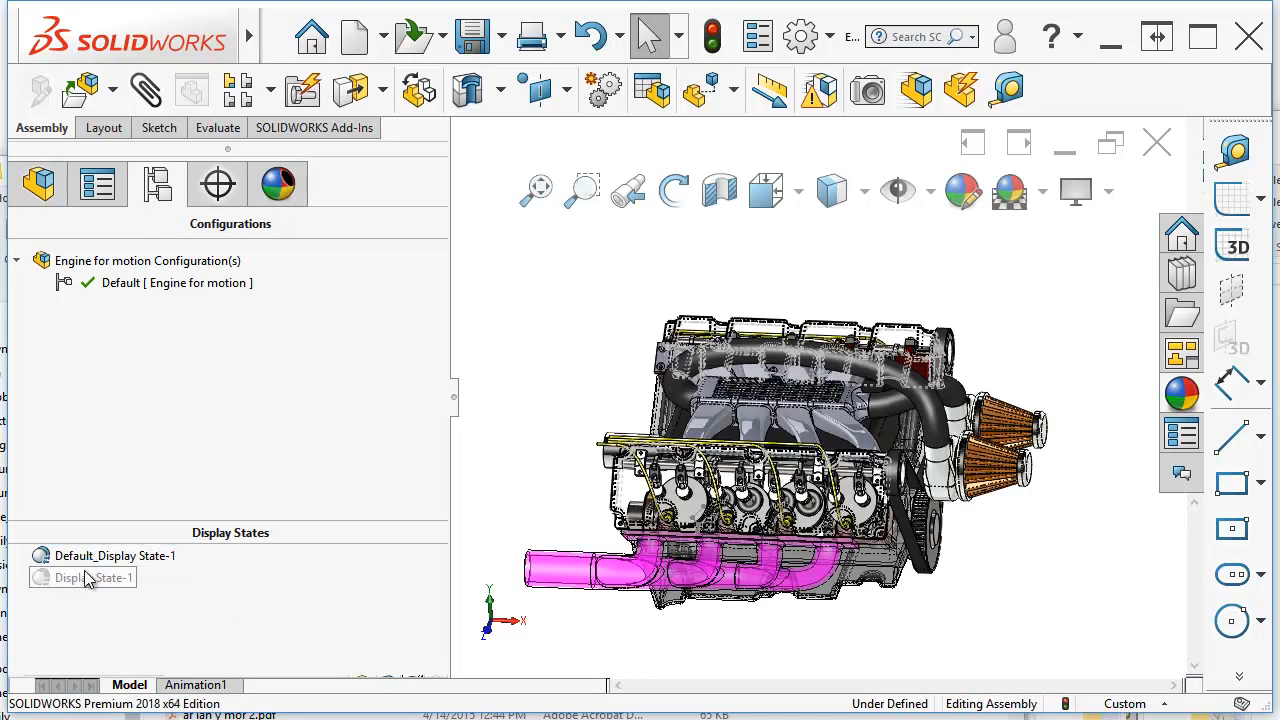
double_click(85, 579)
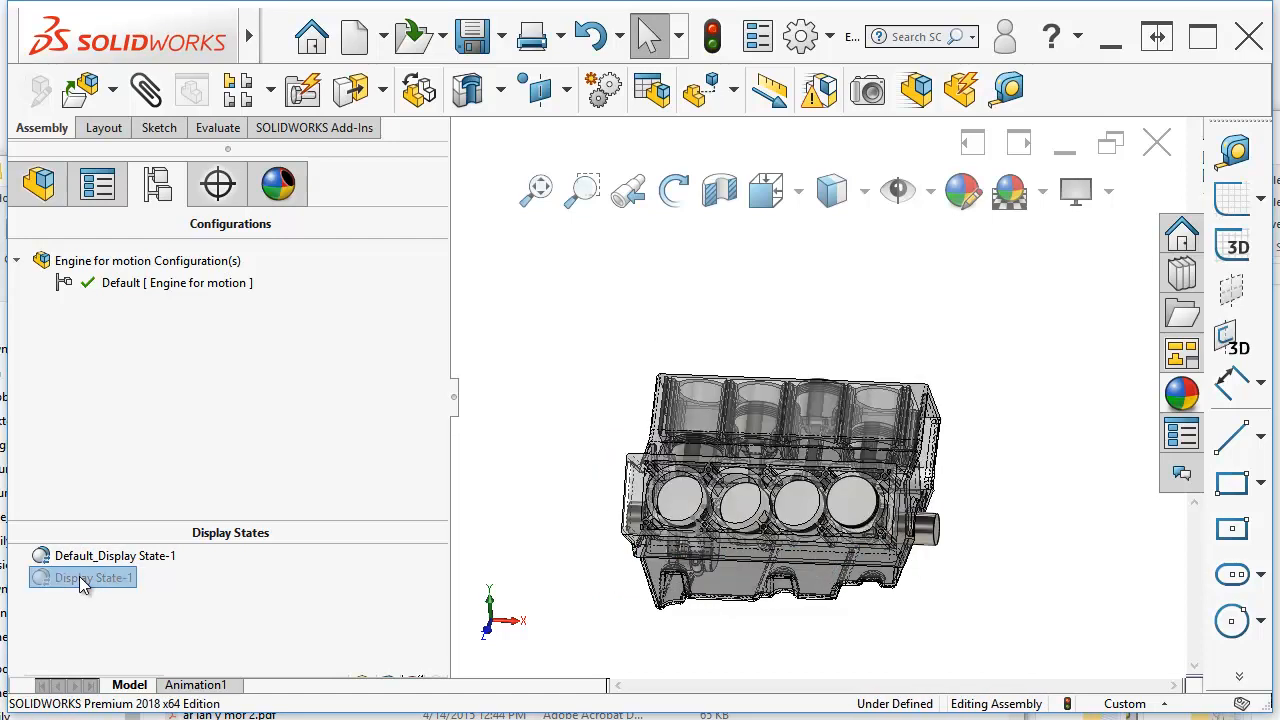
mouse_move(946, 554)
middle_down()
mouse_move(997, 525)
mouse_move(1030, 530)
middle_up()
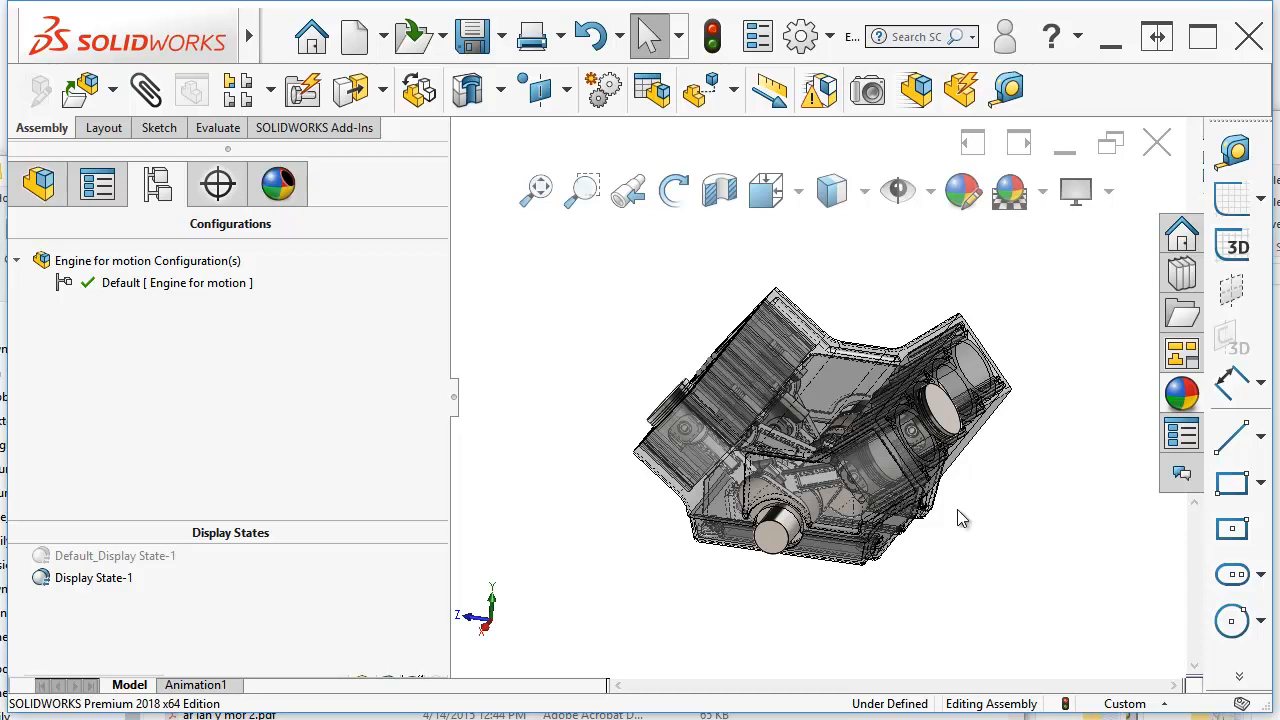
Step: Rename the new display state to "pistons and block"
click(93, 580)
click(93, 580)
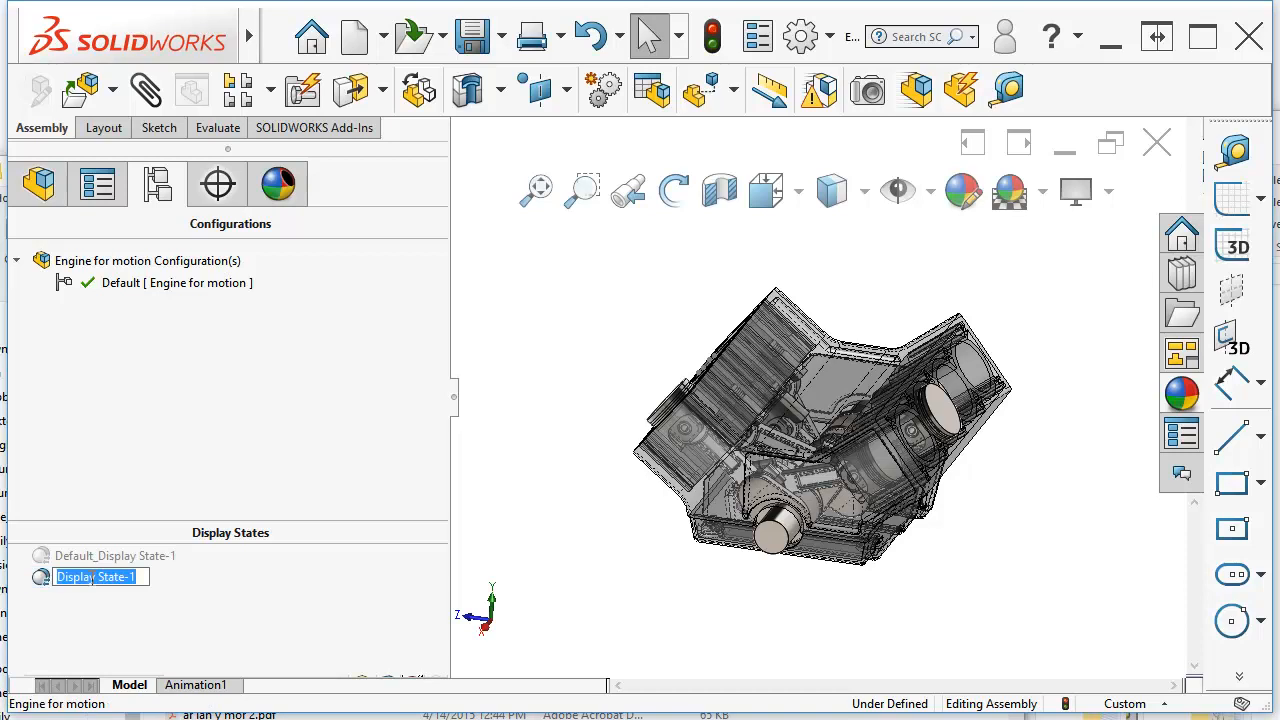
text(pisto)
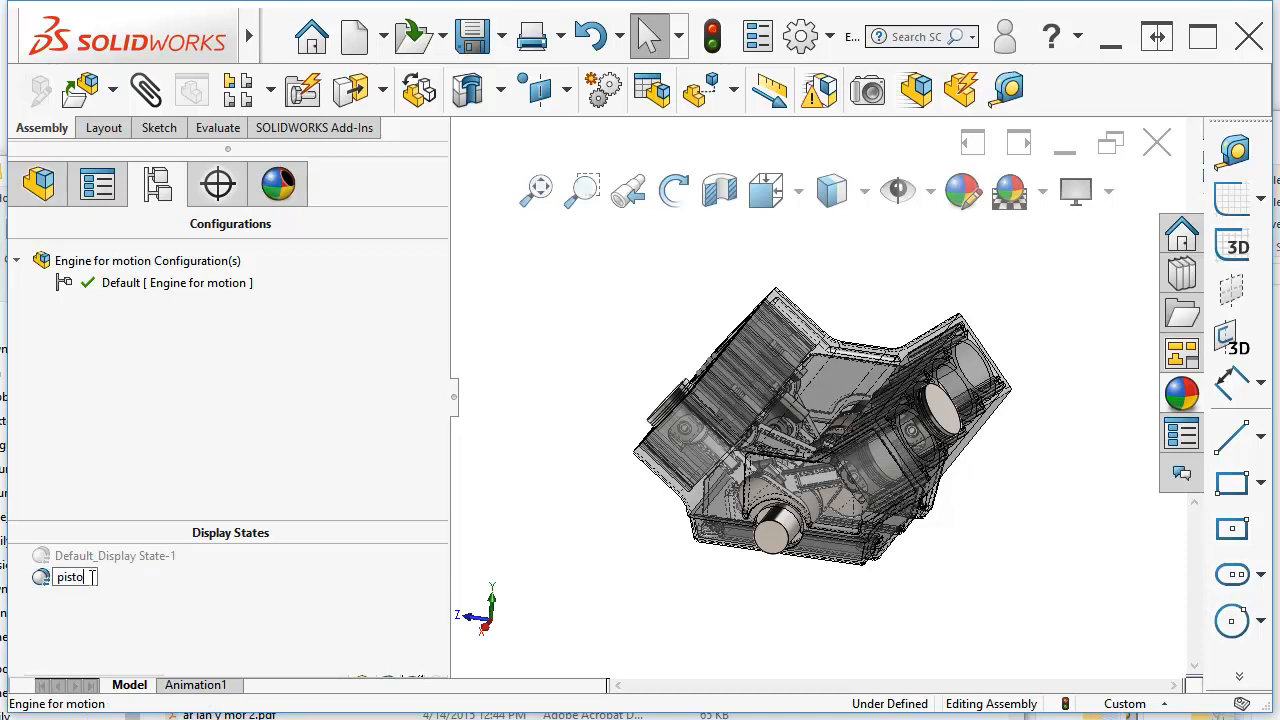
text(ns and block)
key(Return)
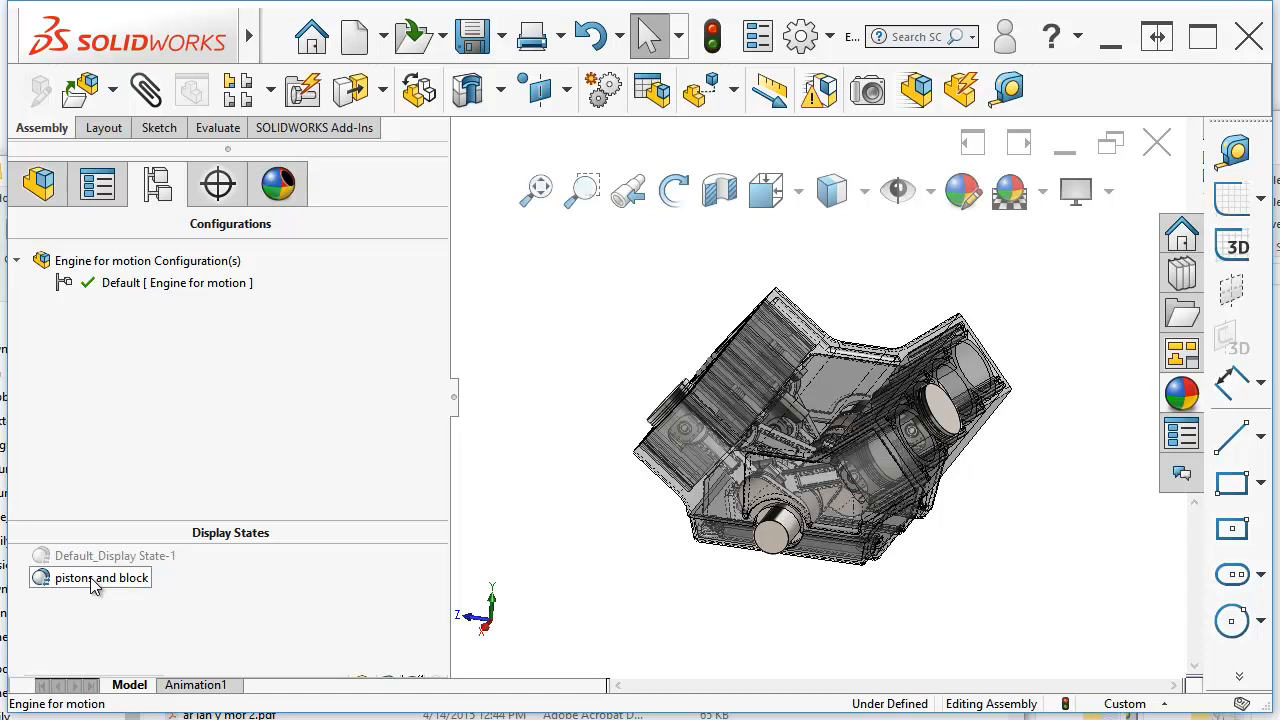
Step: Examine the item visibility, scene, view settings, display style, view orientation and section view options for the engine block
click(925, 199)
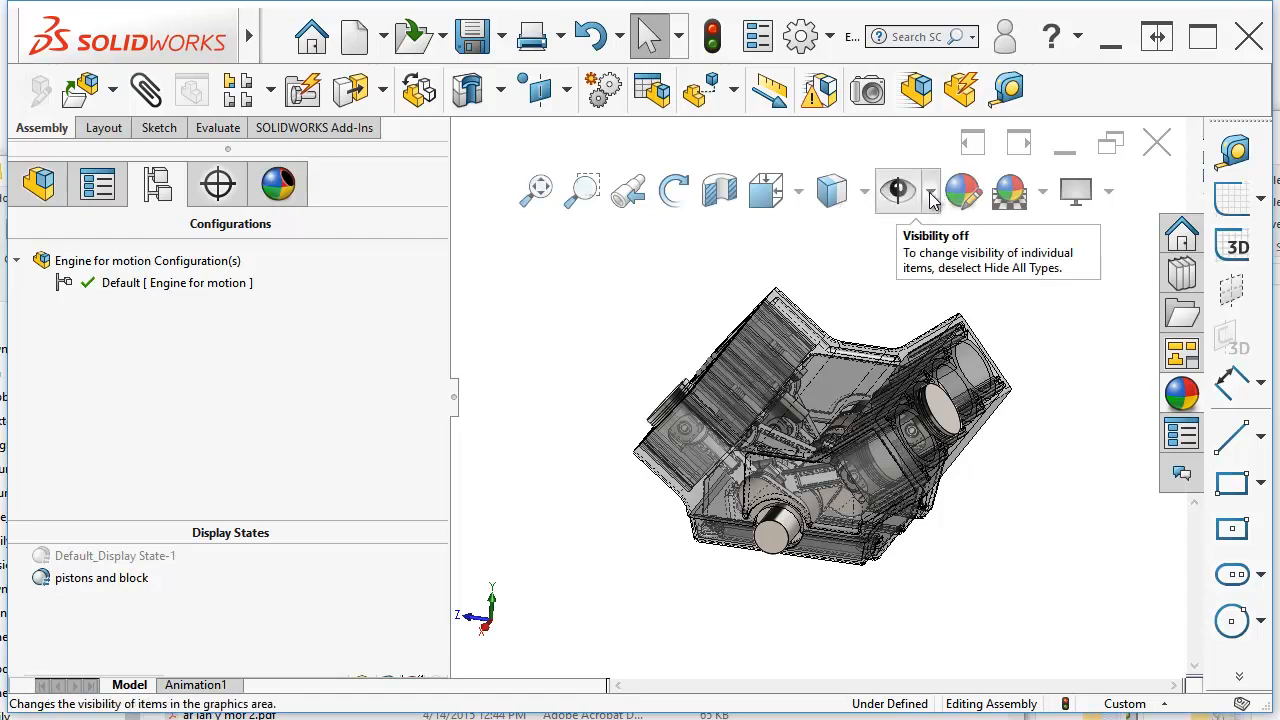
click(930, 193)
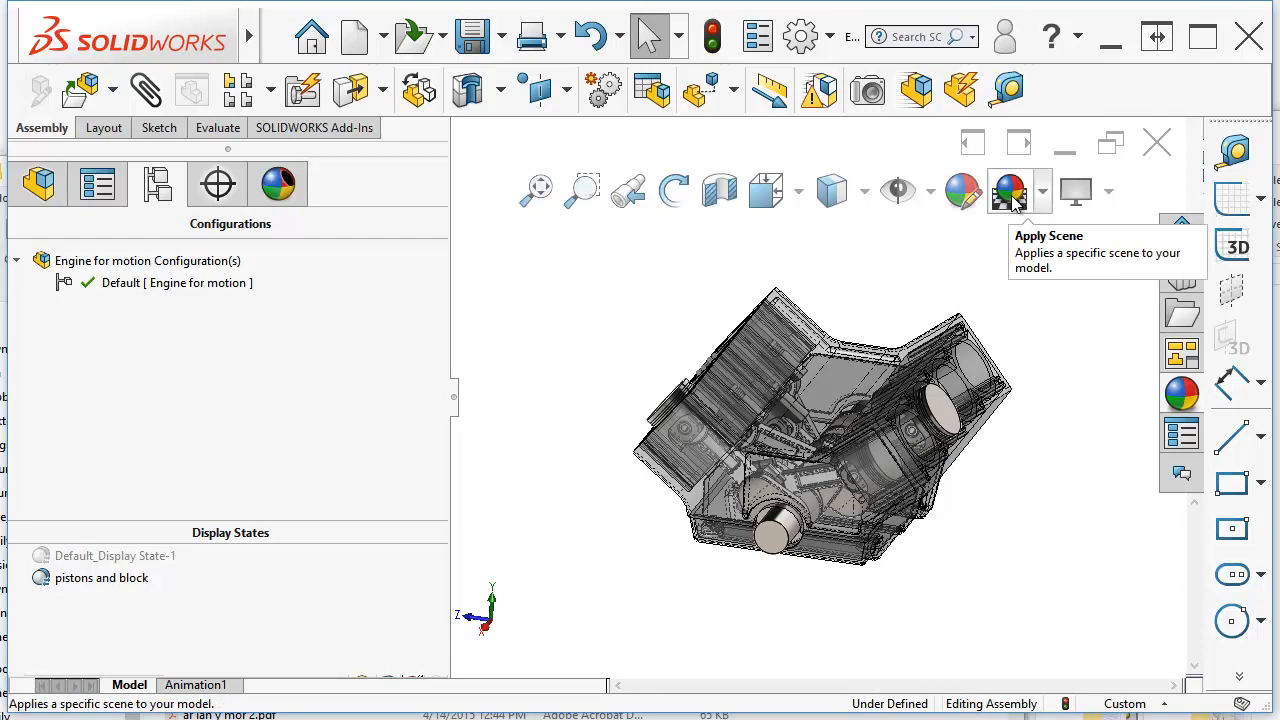
click(1110, 197)
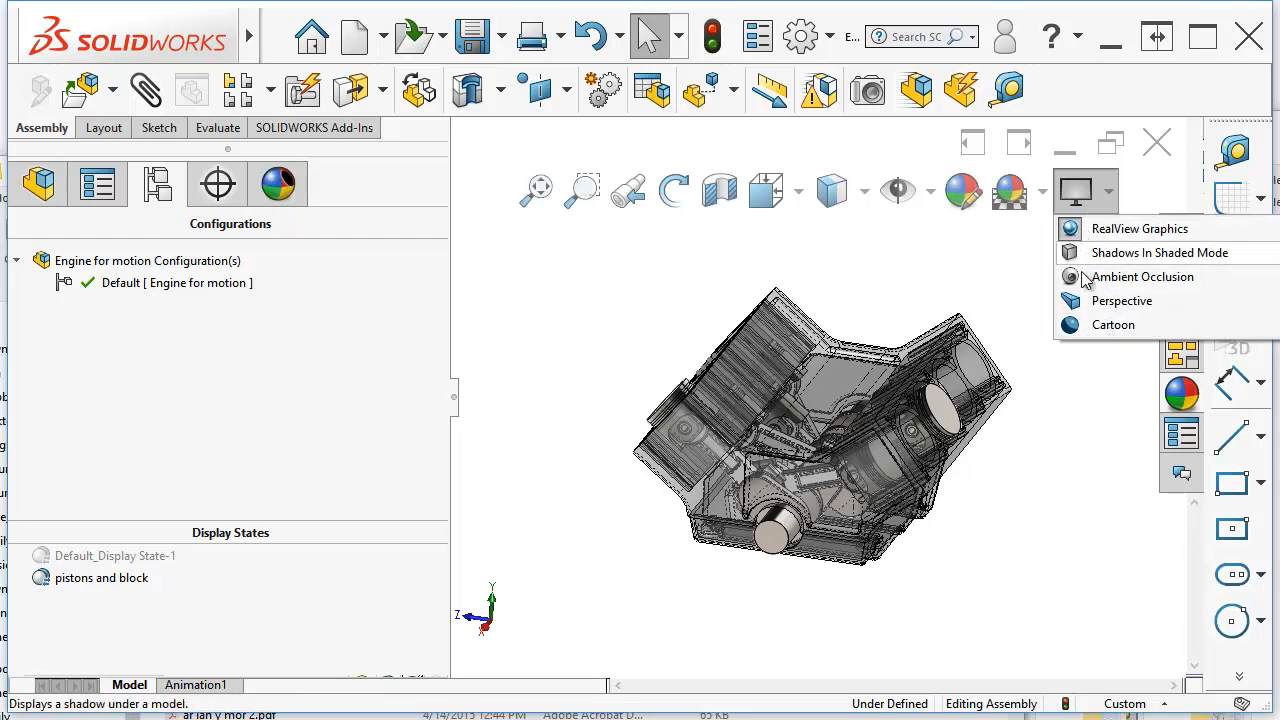
click(1036, 464)
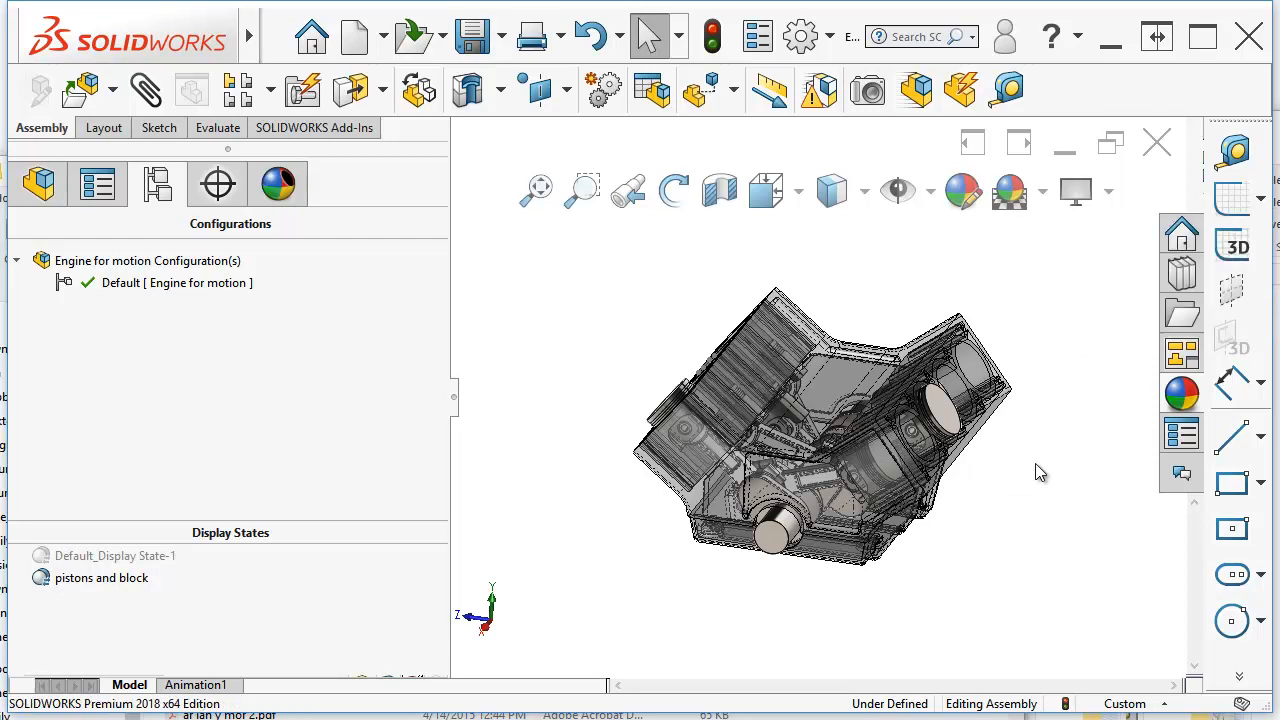
click(865, 197)
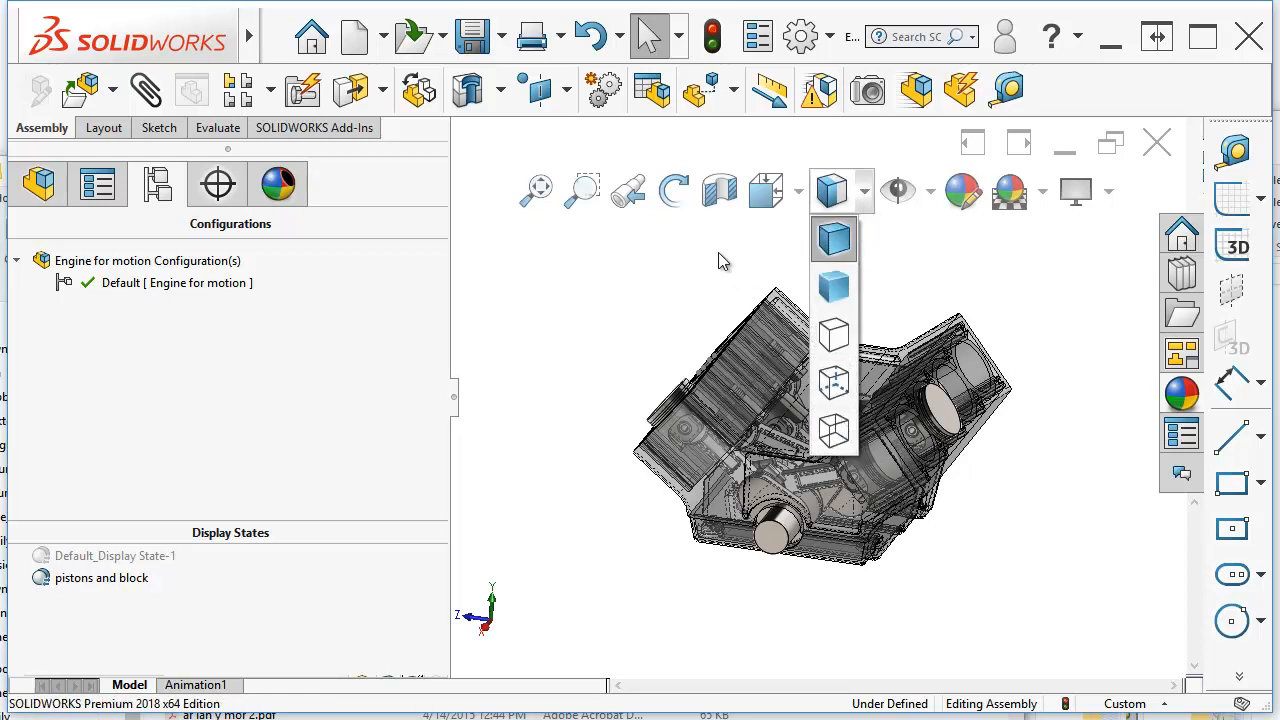
click(799, 201)
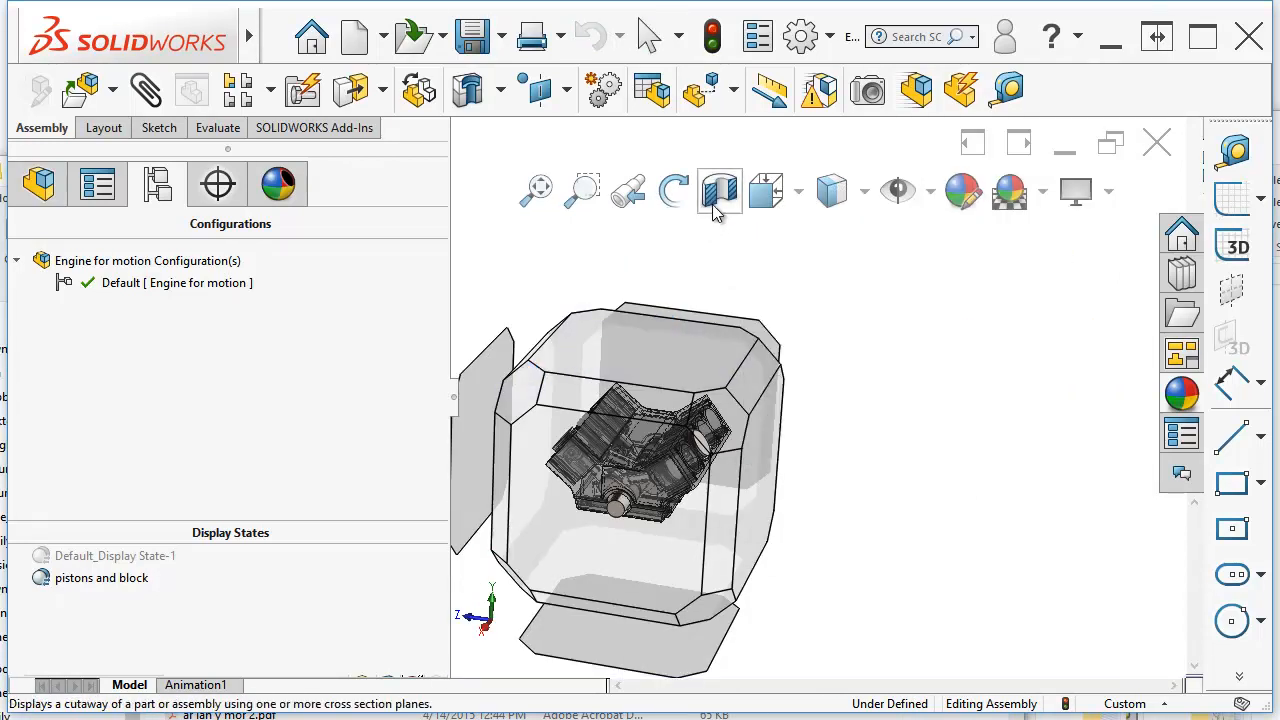
click(732, 233)
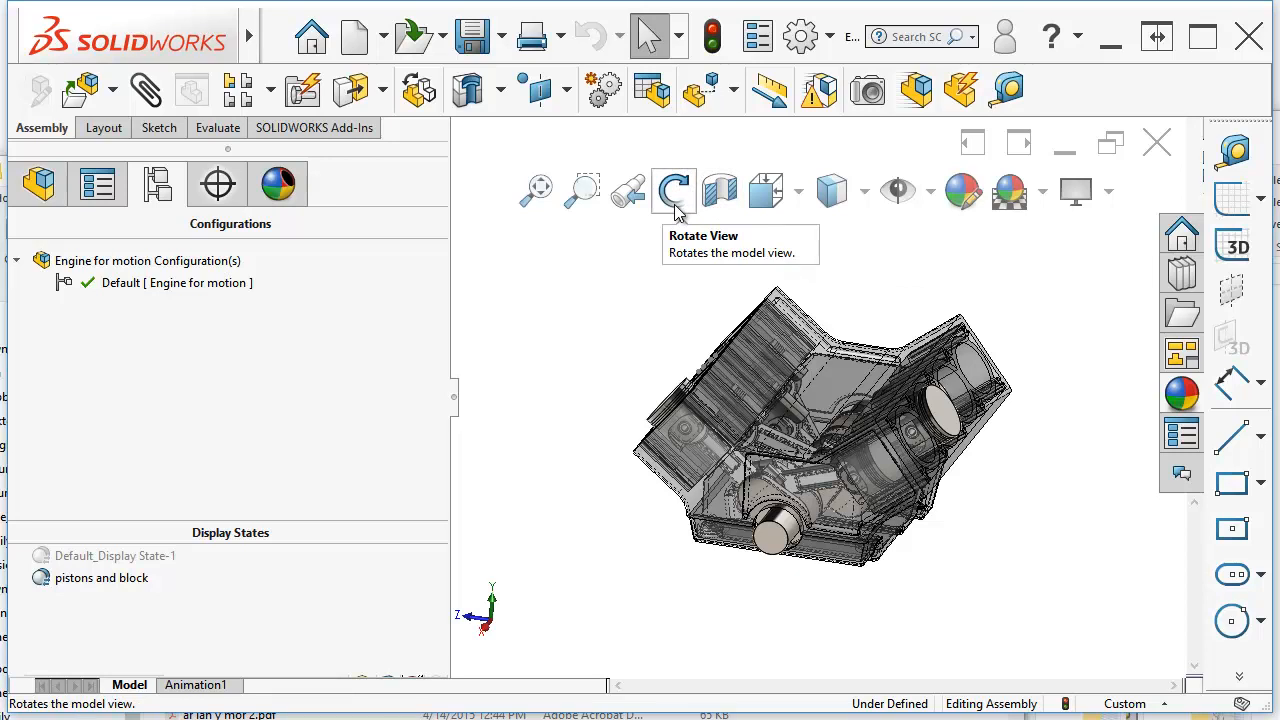
Step: Inspect the transparent block and its pistons from several angles and up close with the Rotate View tool
click(677, 211)
drag(664, 332, 1055, 367)
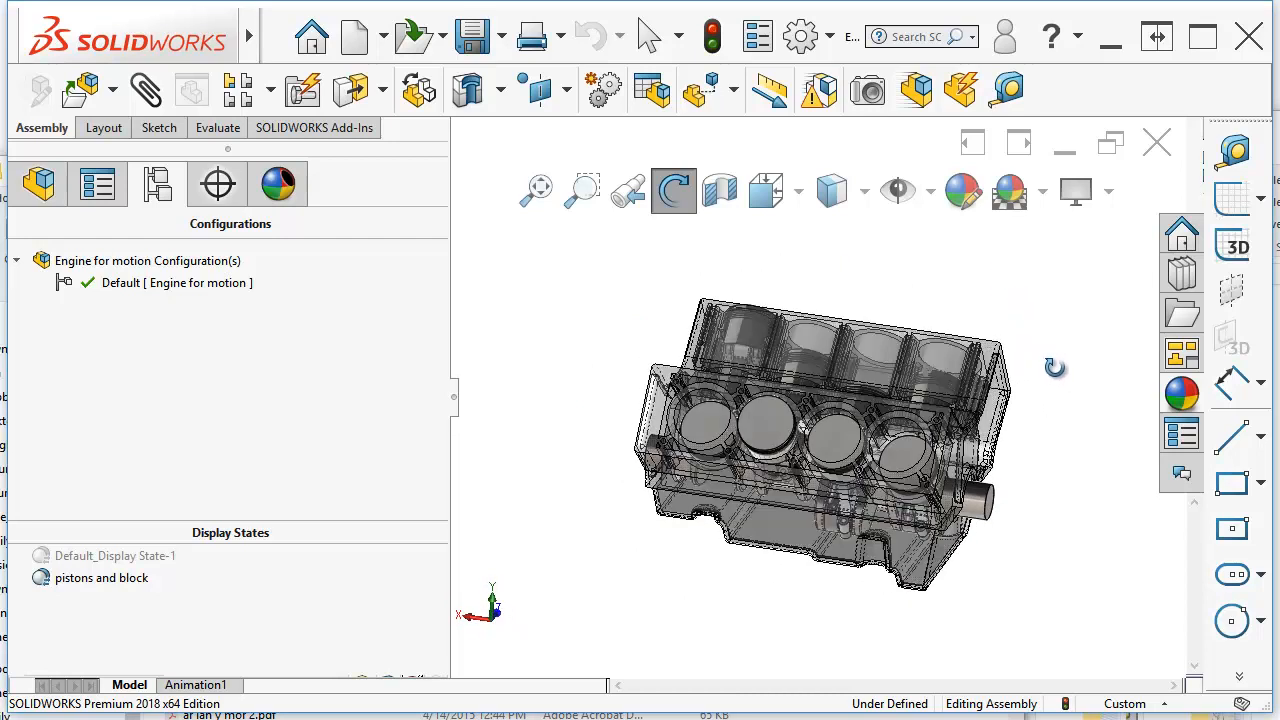
click(670, 206)
drag(711, 297, 719, 340)
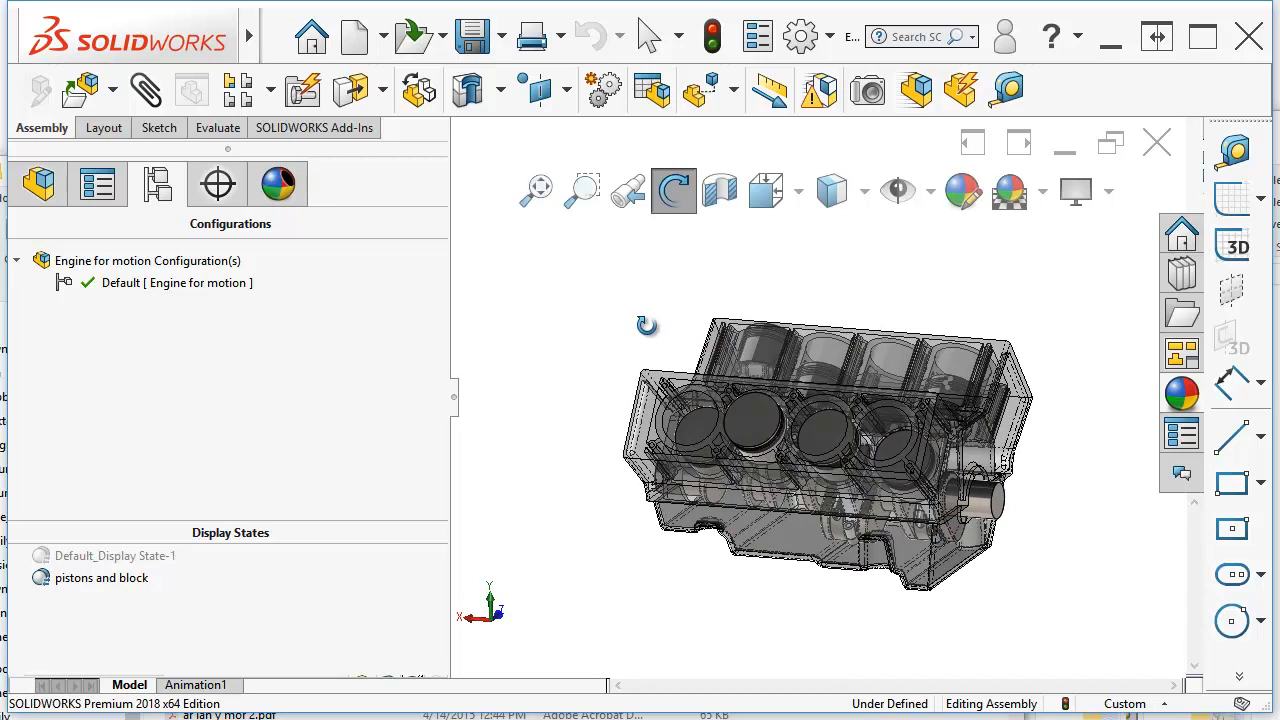
scroll(647, 326, down, 5)
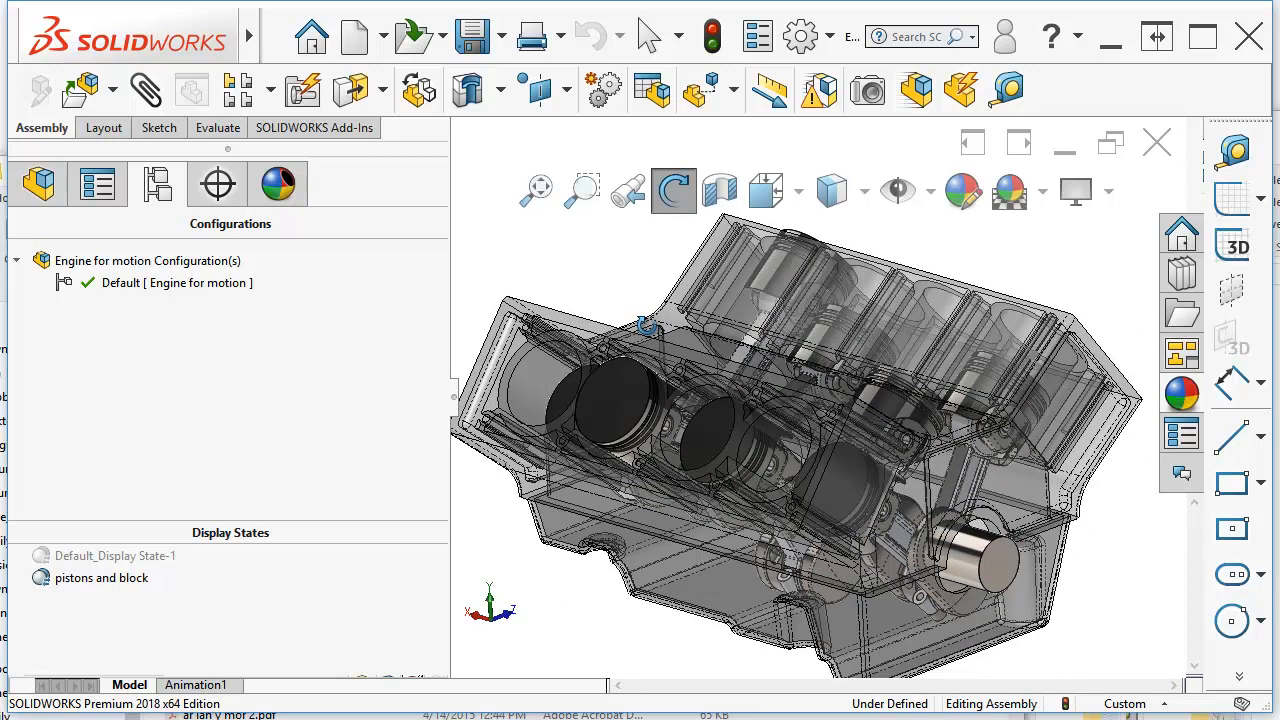
key(Escape)
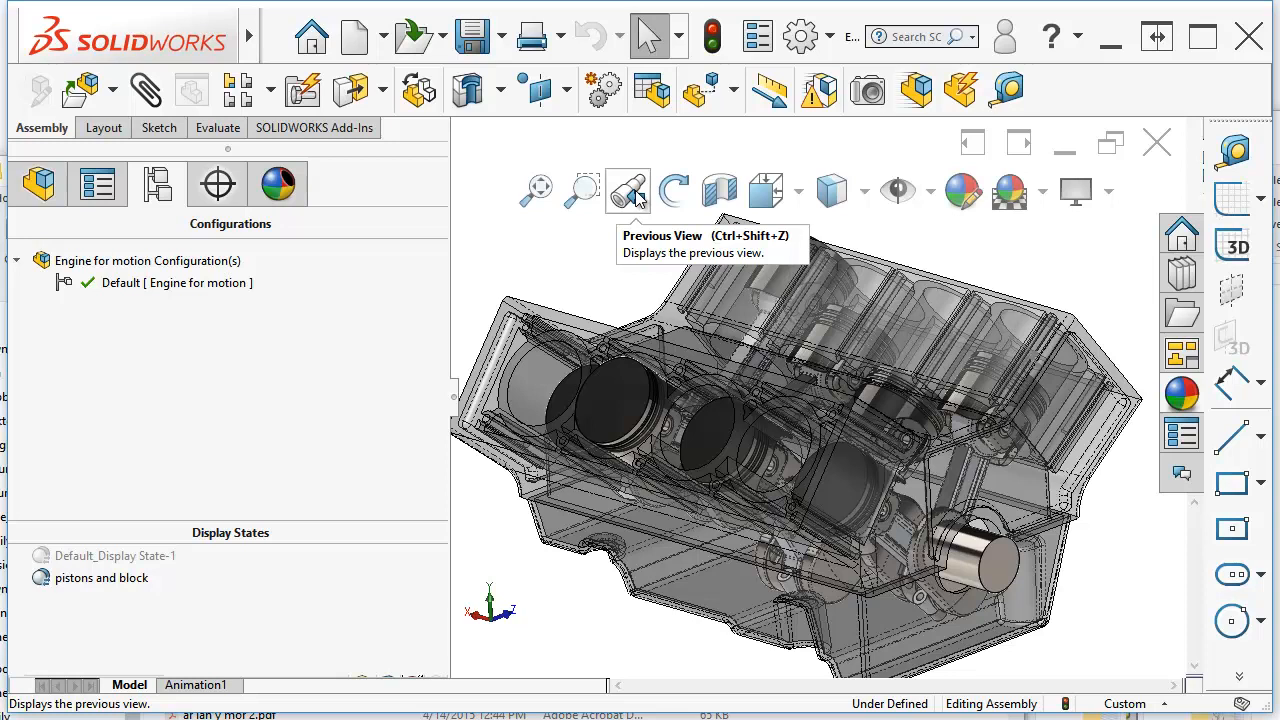
Step: Activate Default_Display State-1 and fit the complete engine in the view
double_click(88, 557)
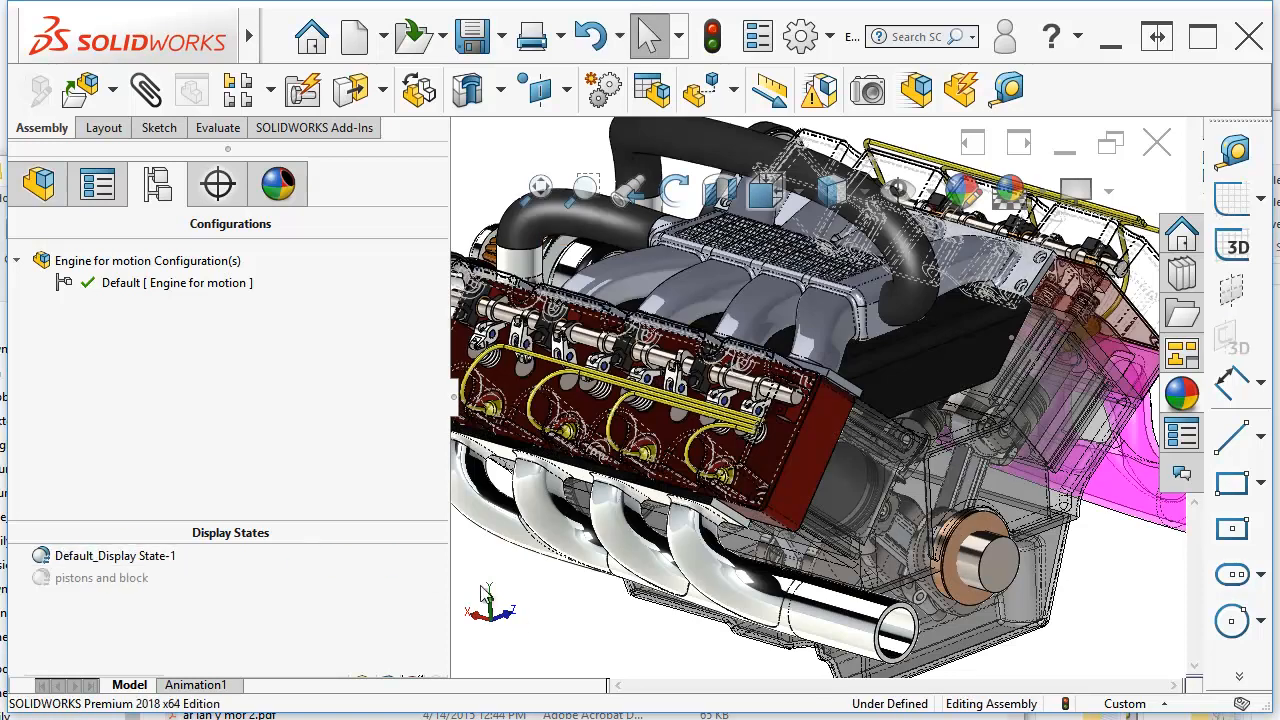
key(f)
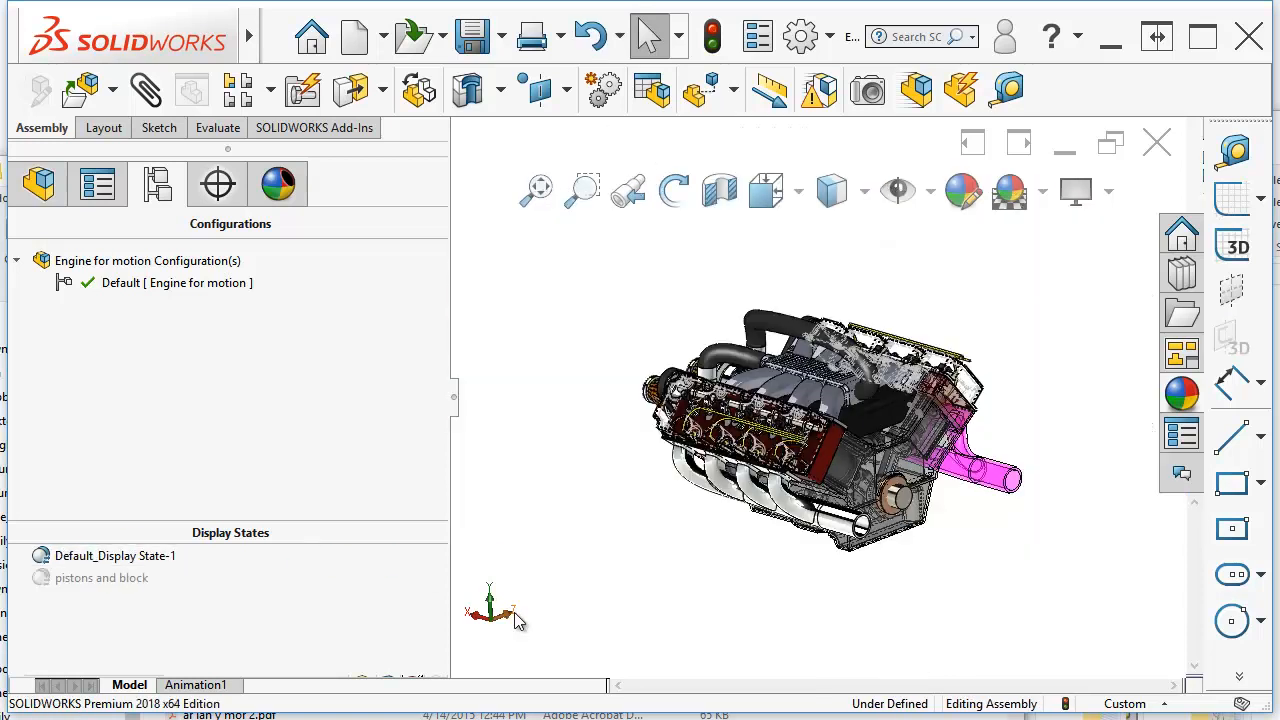